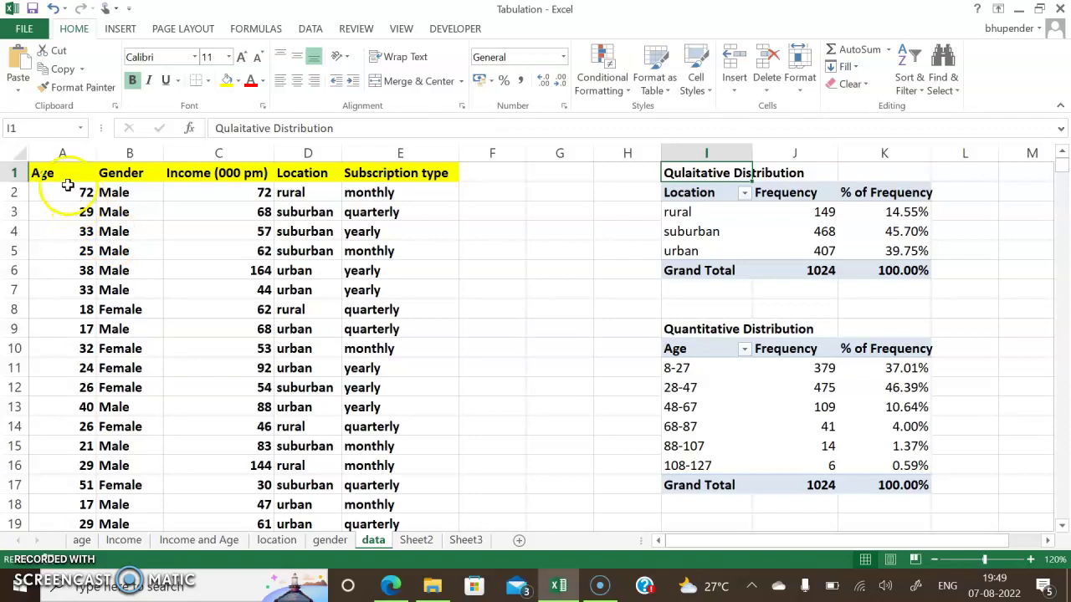
# Review the Age, Gender, Income (000 pm), Location and Subscription type columns of the data table, individually and as a whole
pyautogui.moveTo(74, 174); pyautogui.dragTo(76, 403)
pyautogui.moveTo(130, 173); pyautogui.dragTo(132, 290)
pyautogui.moveTo(255, 172); pyautogui.dragTo(266, 329)
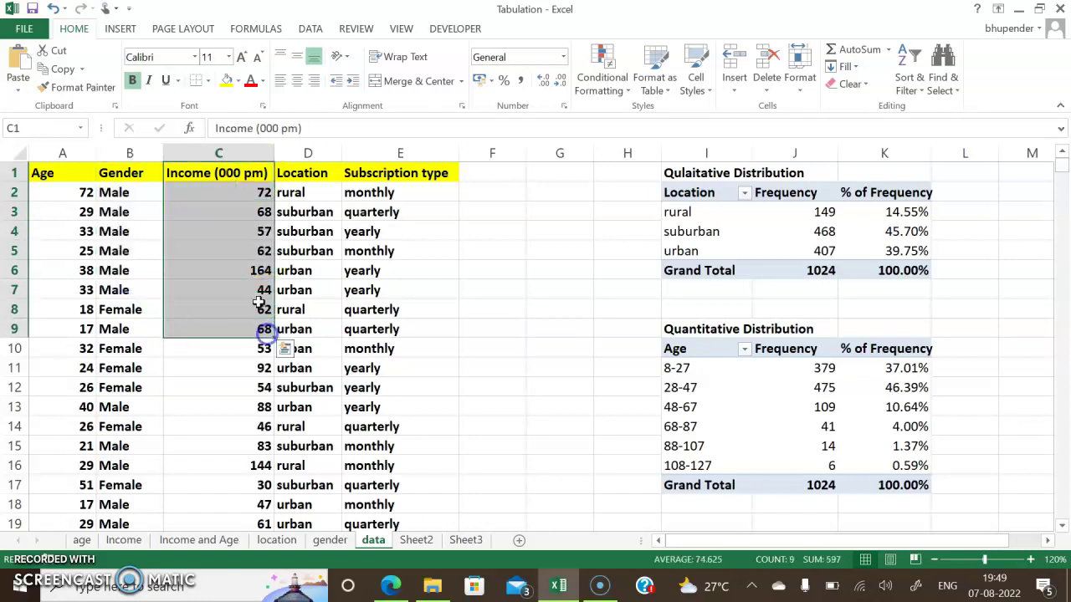
pyautogui.moveTo(337, 174); pyautogui.dragTo(318, 382)
pyautogui.moveTo(438, 173); pyautogui.dragTo(431, 348)
pyautogui.click(427, 360)
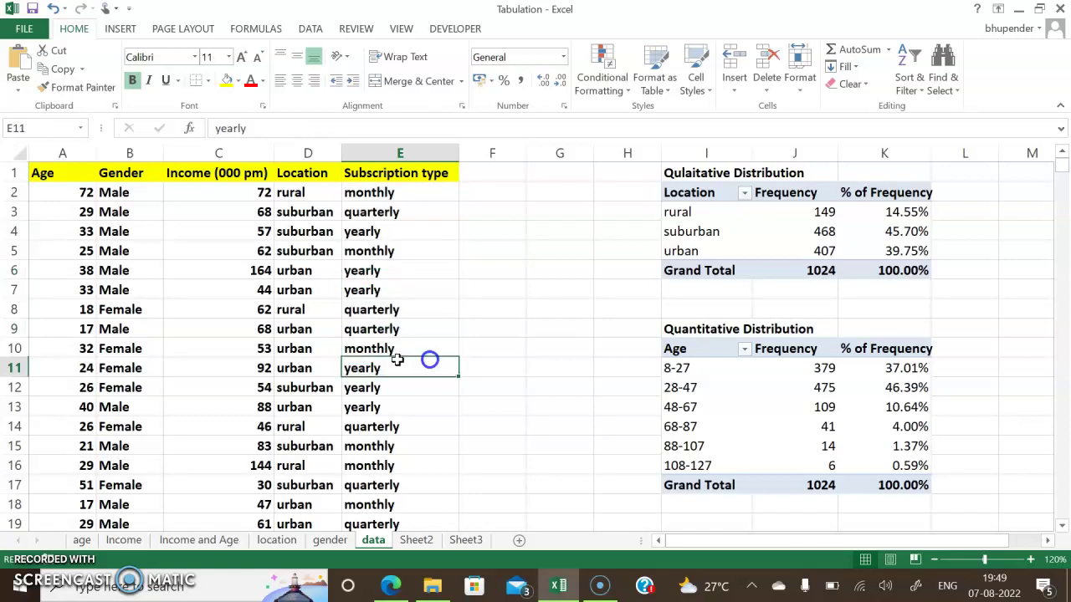
pyautogui.moveTo(72, 171); pyautogui.dragTo(433, 418)
pyautogui.click(433, 418)
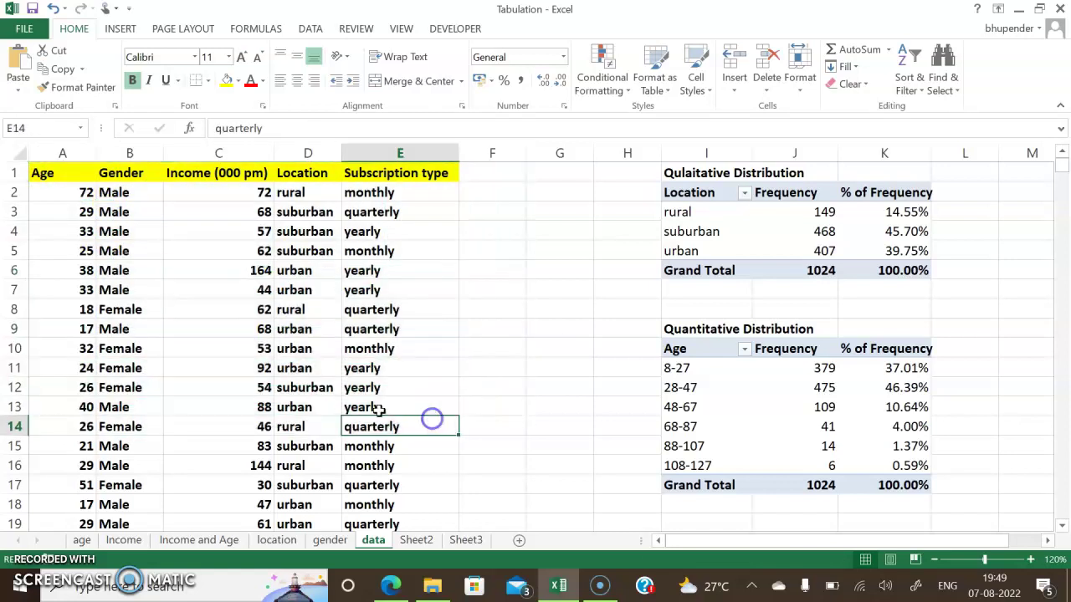
pyautogui.click(232, 347)
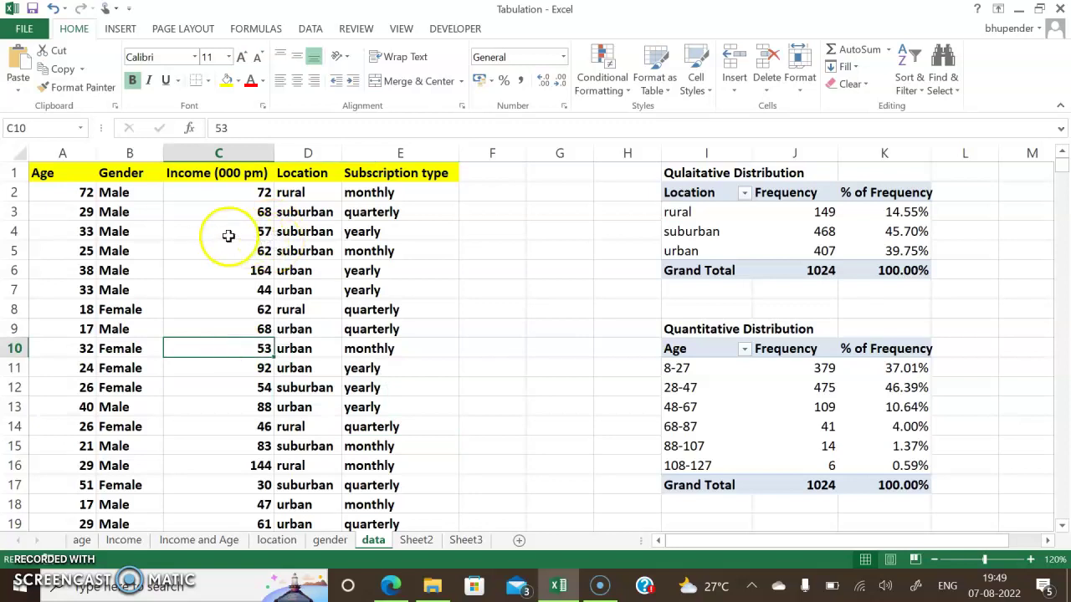
# Read through the first record in row 2, from its age to its subscription type
pyautogui.click(46, 194)
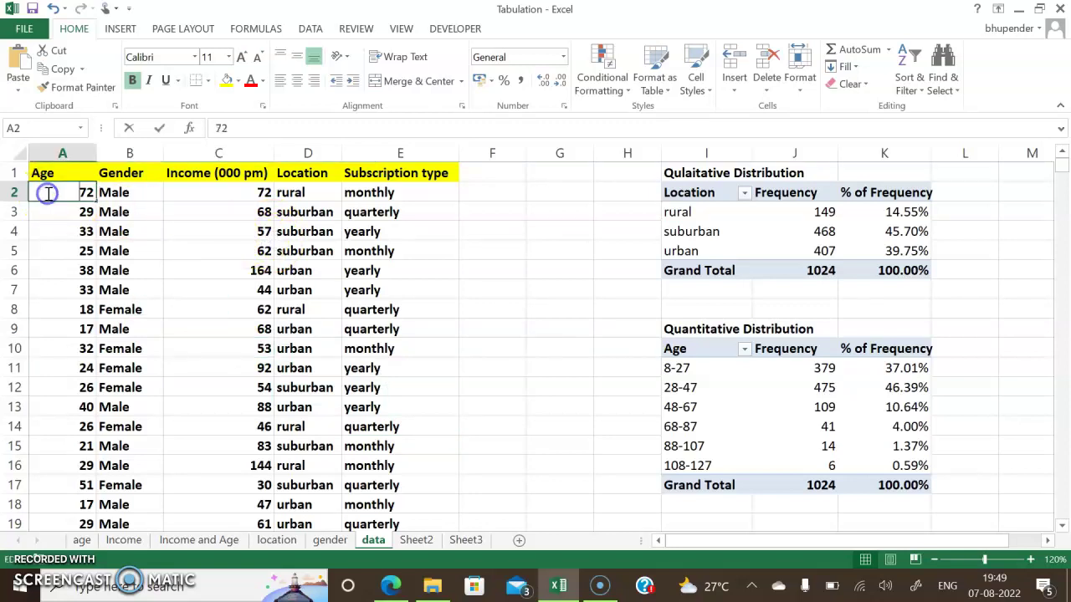
pyautogui.click(137, 192)
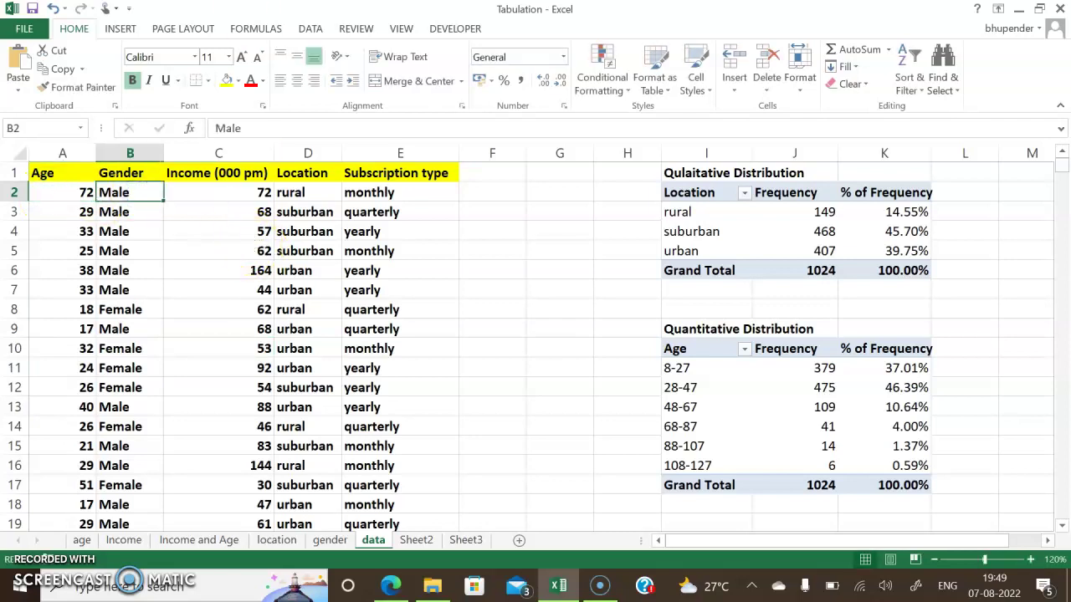
pyautogui.click(241, 197)
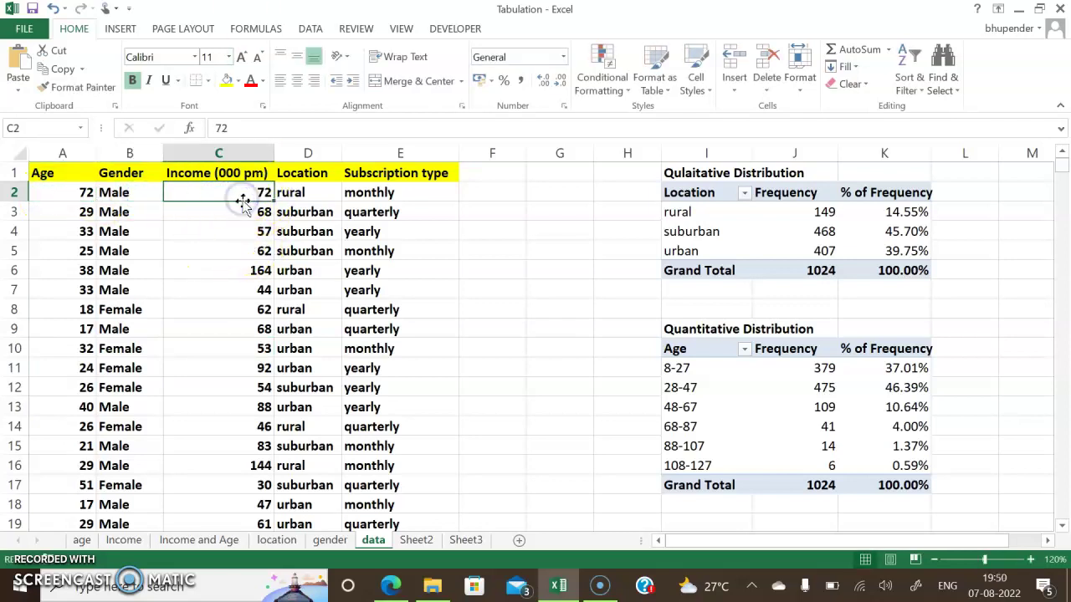
pyautogui.click(287, 194)
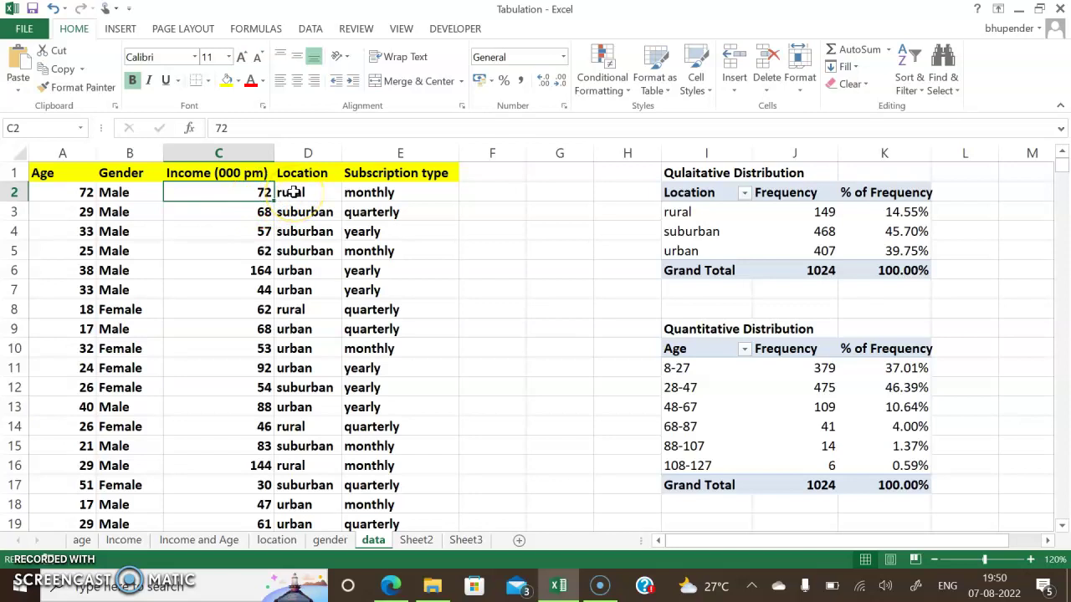
pyautogui.click(291, 193)
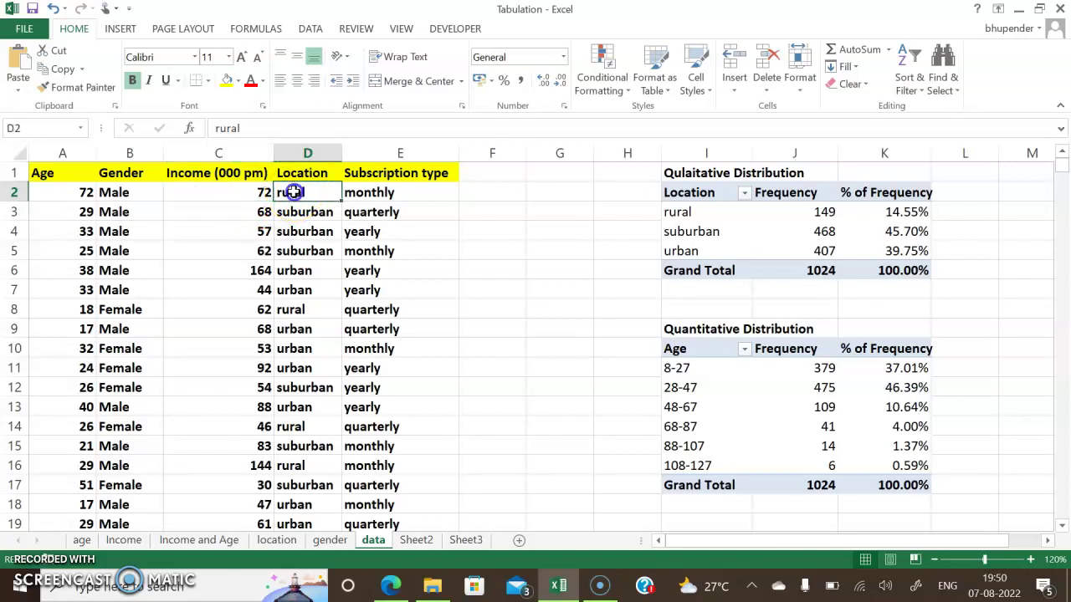
pyautogui.click(424, 198)
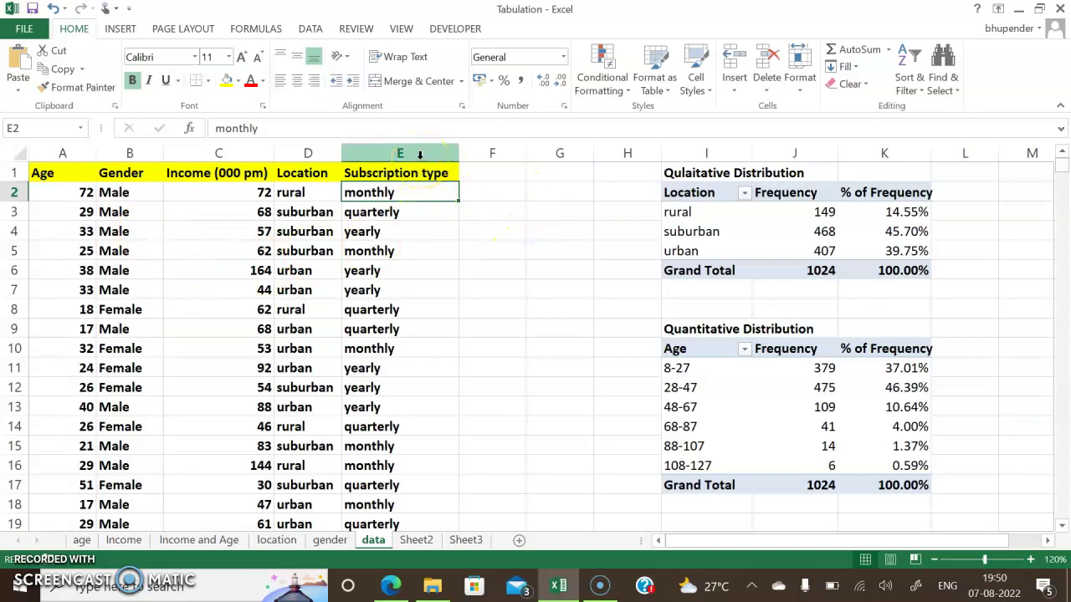
# Check the entry count of the Subscription type column and review the variable names in the header row
pyautogui.click(536, 190)
pyautogui.click(391, 151)
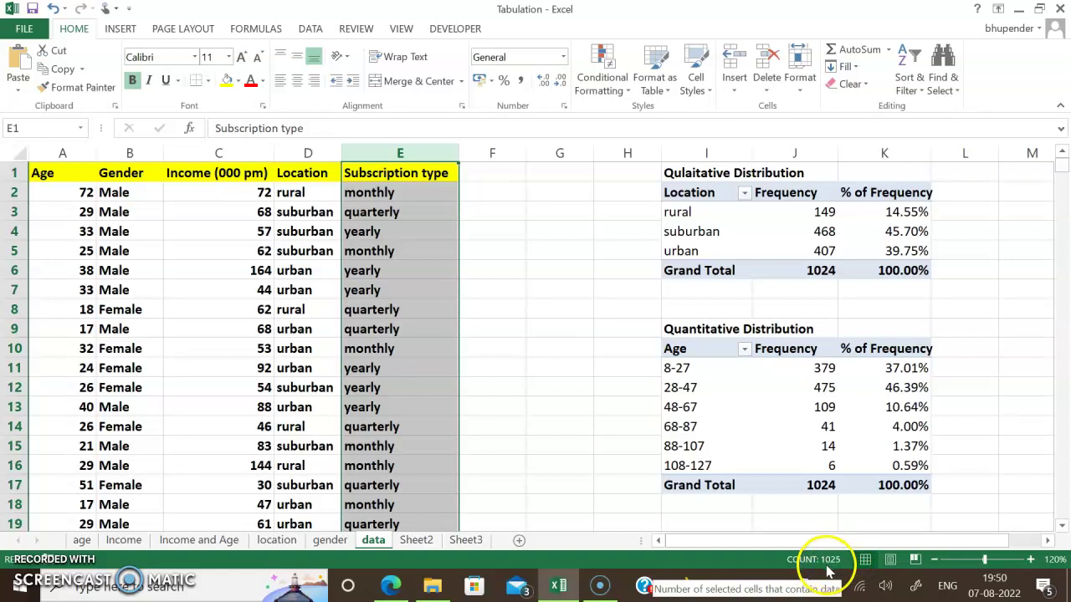
pyautogui.click(426, 231)
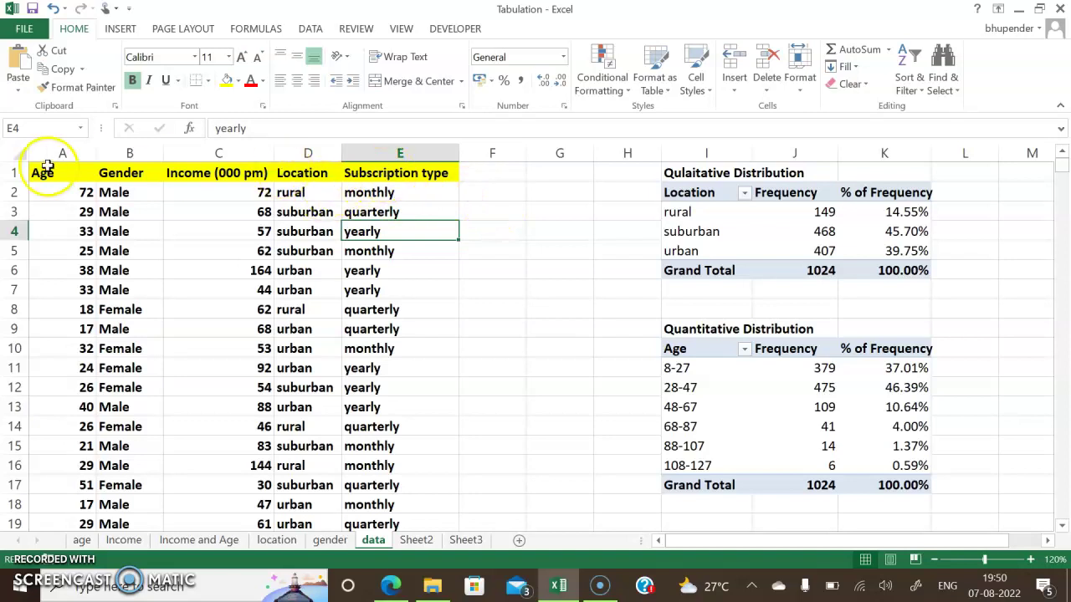
pyautogui.moveTo(43, 173); pyautogui.dragTo(388, 182)
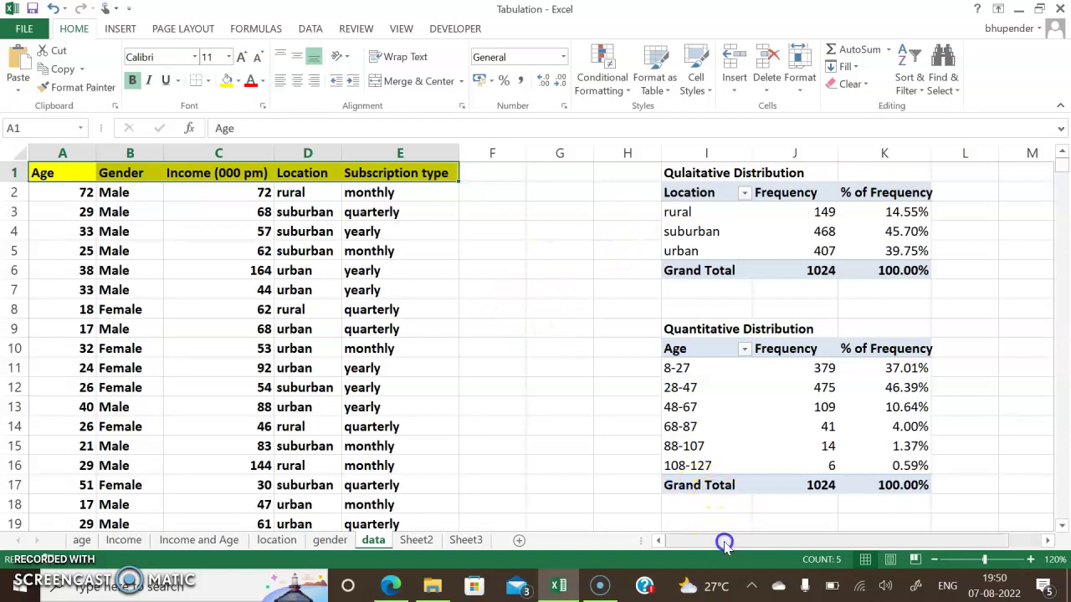
# Examine the two distribution tables and compare the location categories of the qualitative one with the source Location column
pyautogui.moveTo(724, 545); pyautogui.dragTo(809, 543)
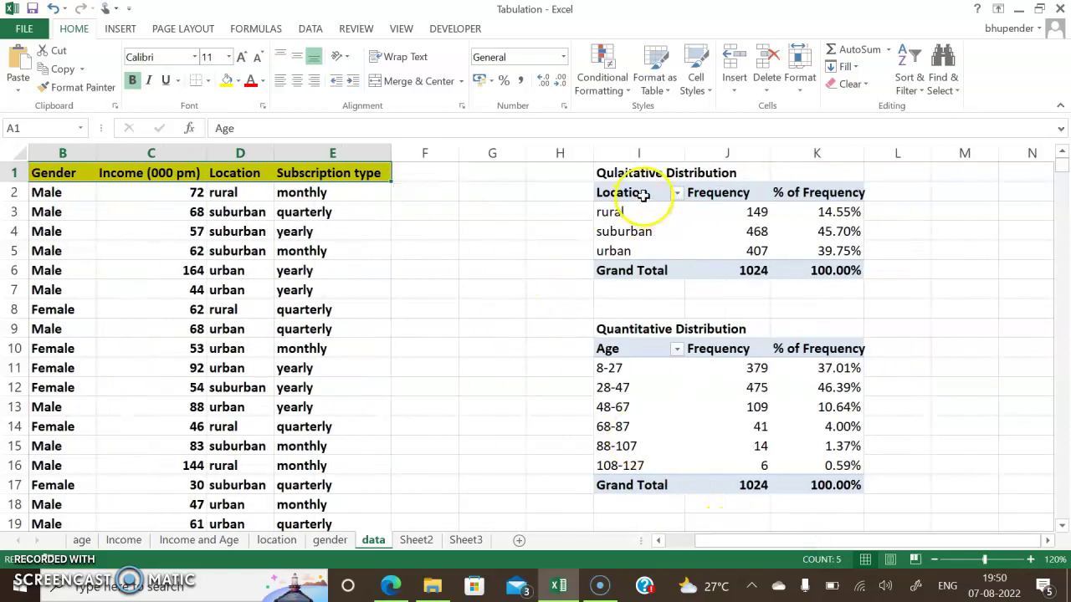
pyautogui.moveTo(576, 171); pyautogui.dragTo(886, 489)
pyautogui.click(896, 252)
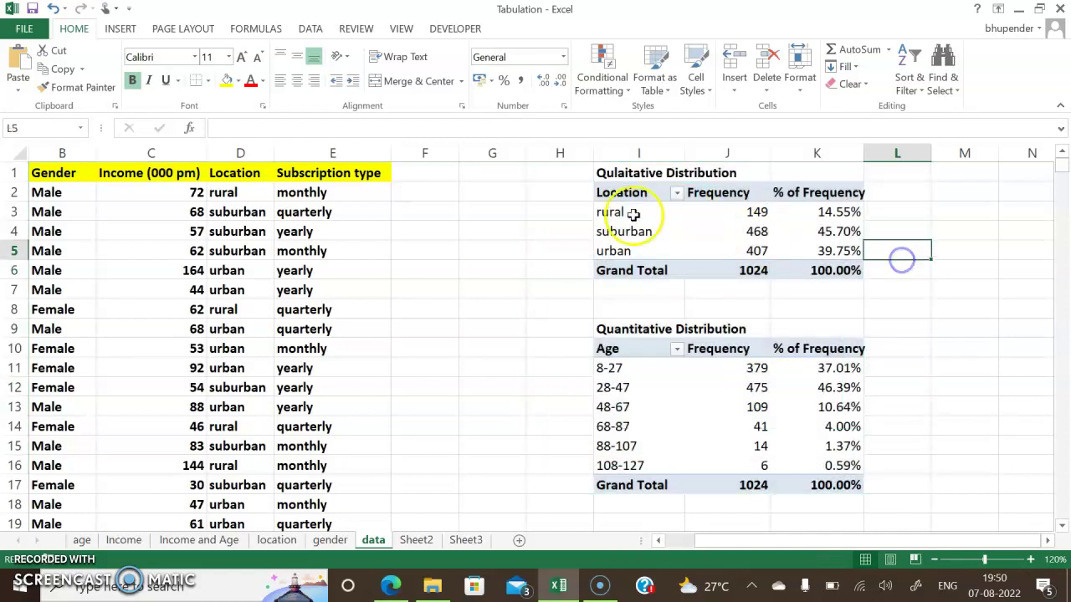
pyautogui.moveTo(628, 193); pyautogui.dragTo(641, 275)
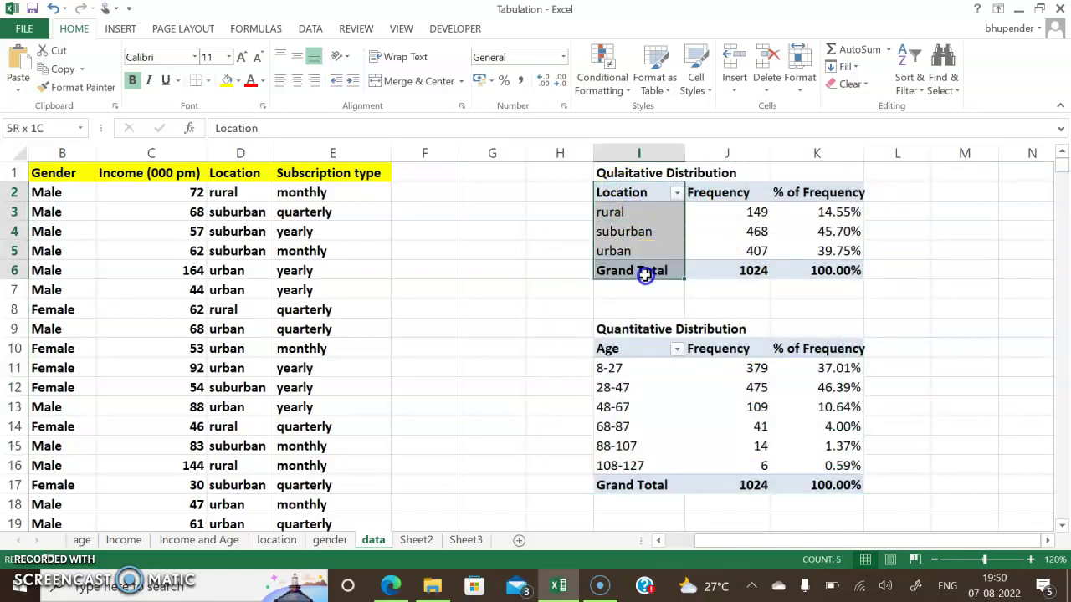
pyautogui.click(240, 167)
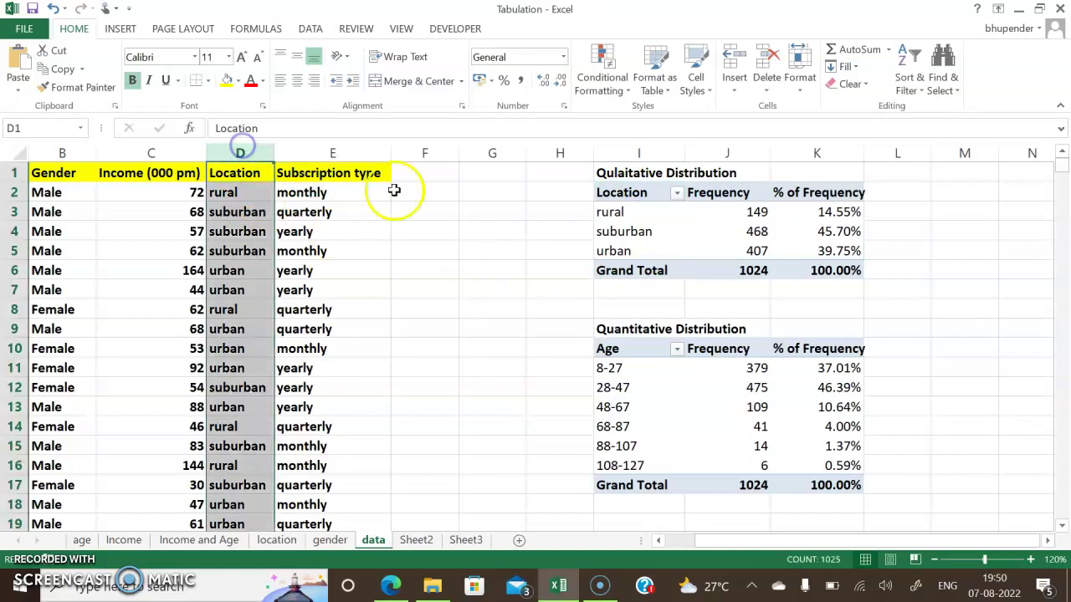
pyautogui.click(625, 213)
pyautogui.click(629, 231)
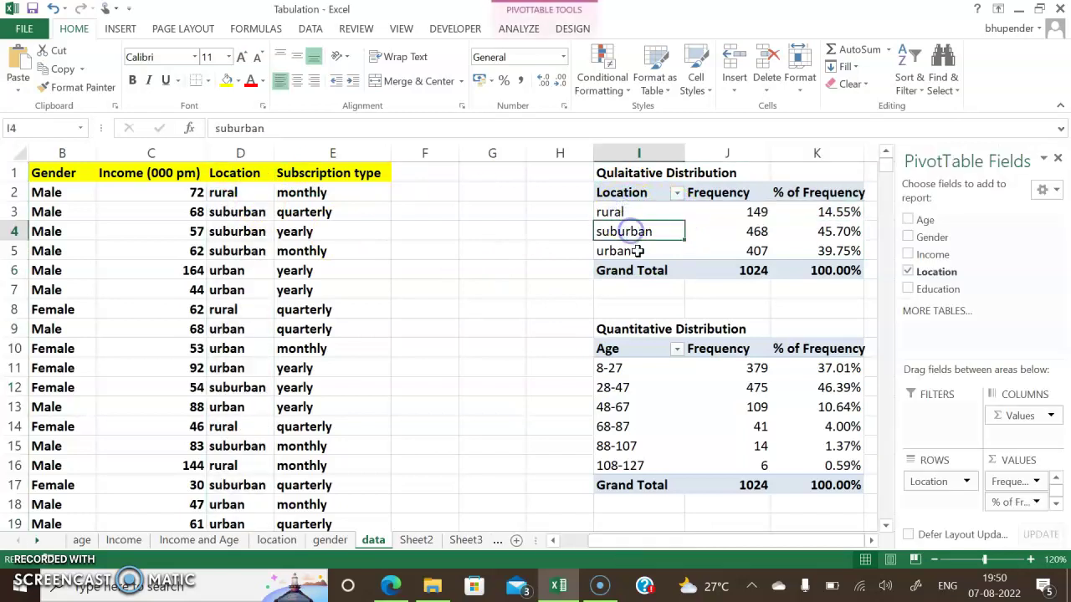
pyautogui.click(636, 251)
pyautogui.click(520, 271)
# Examine the frequency and percentage of each location category in the qualitative distribution table
pyautogui.click(731, 215)
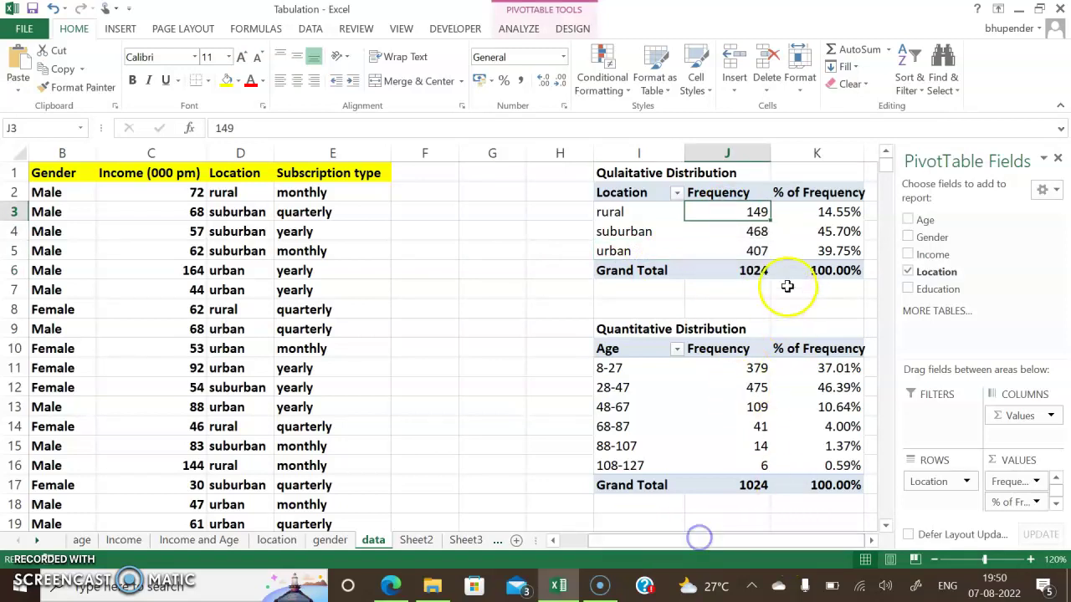
pyautogui.click(720, 236)
pyautogui.click(720, 254)
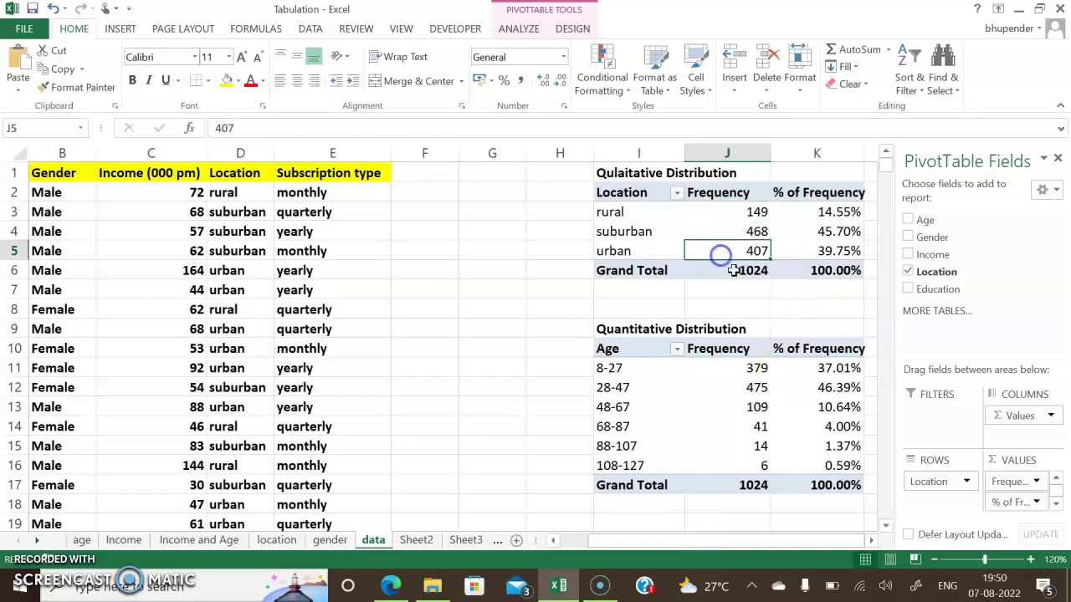
pyautogui.moveTo(842, 212); pyautogui.dragTo(837, 282)
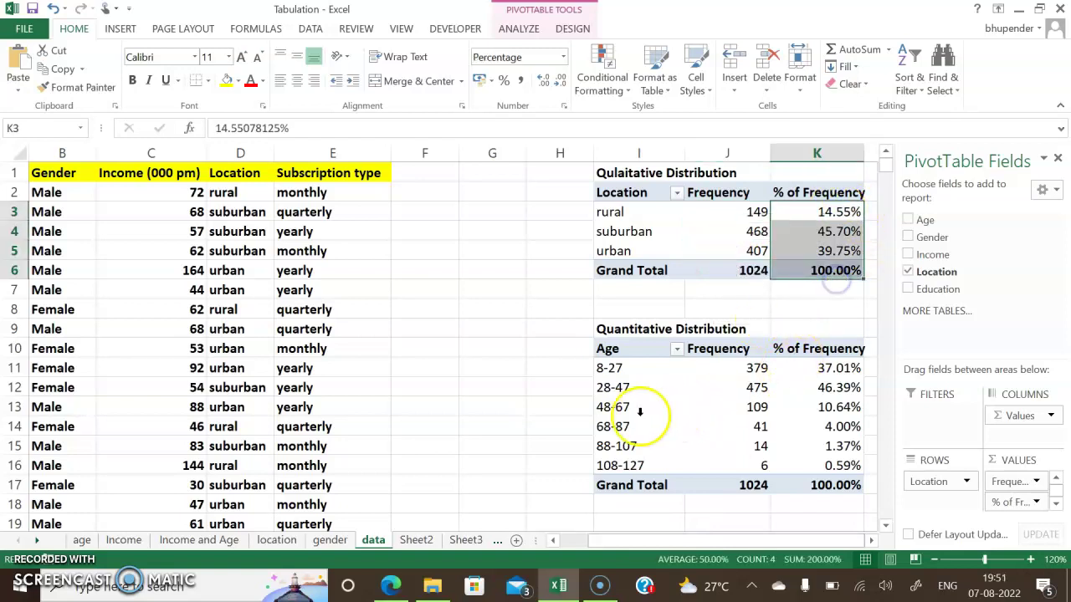
# Examine the frequencies of the age groups in the quantitative distribution table and review the qualitative table's heading
pyautogui.click(539, 389)
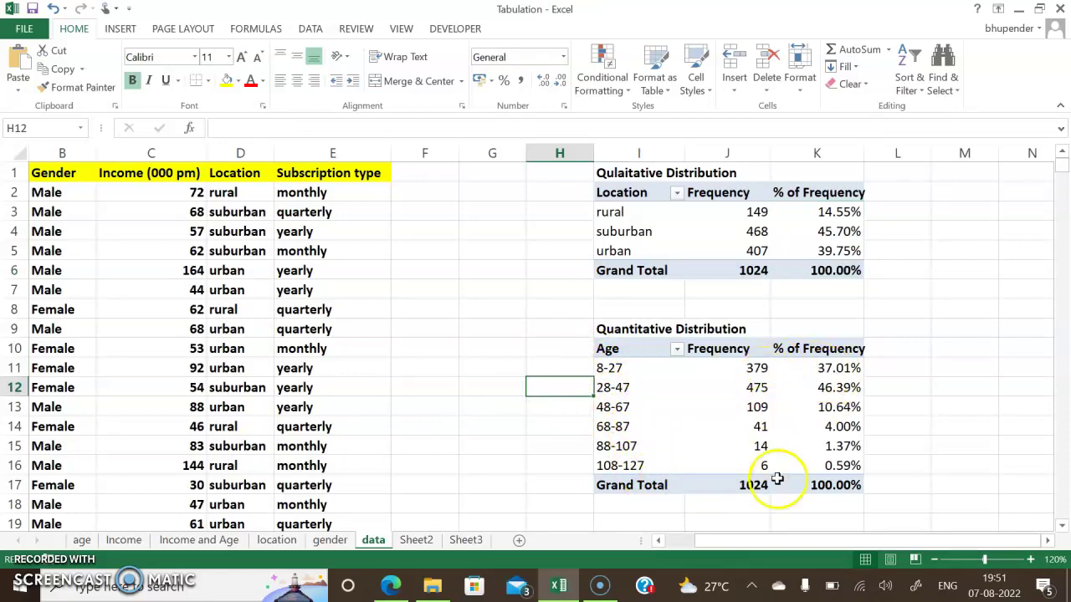
pyautogui.moveTo(732, 368); pyautogui.dragTo(755, 466)
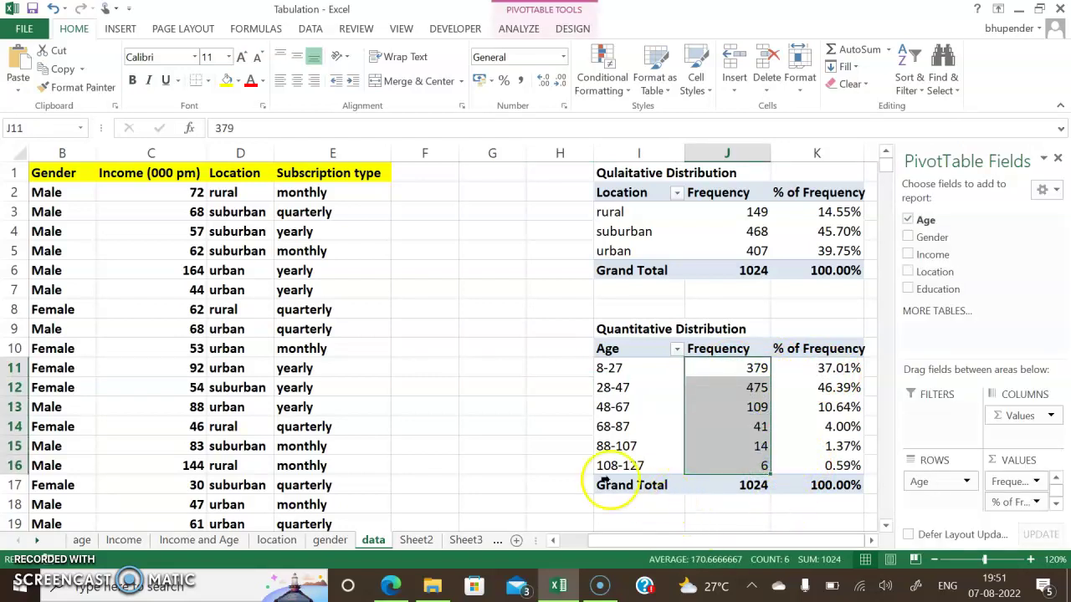
pyautogui.click(545, 441)
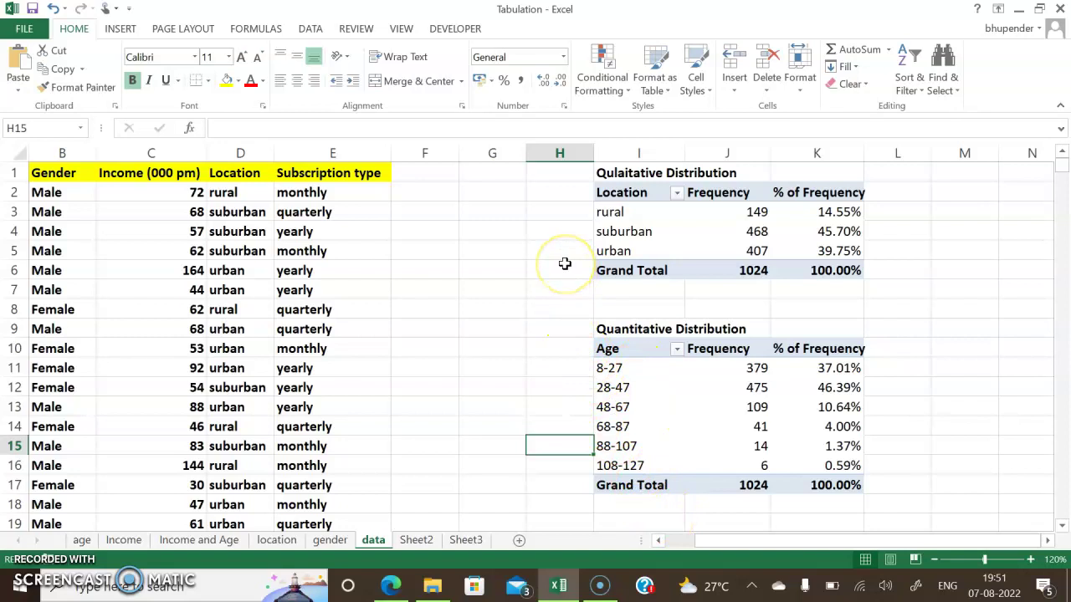
pyautogui.click(612, 174)
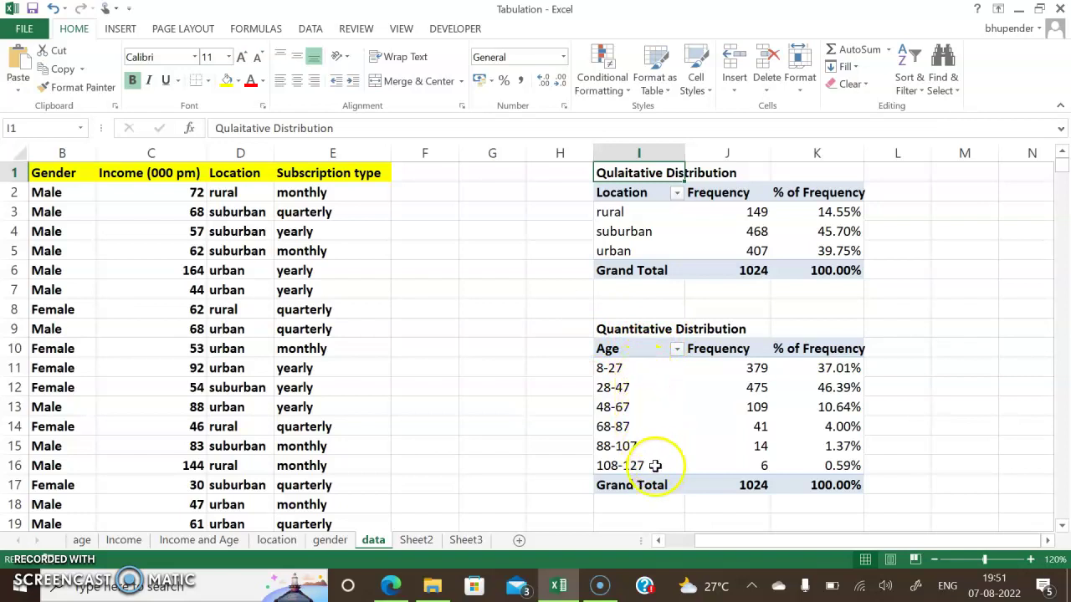
# Match each data column, from Age to Subscription type, with the quantitative or qualitative distribution heading that suits its data
pyautogui.moveTo(745, 542); pyautogui.dragTo(684, 542)
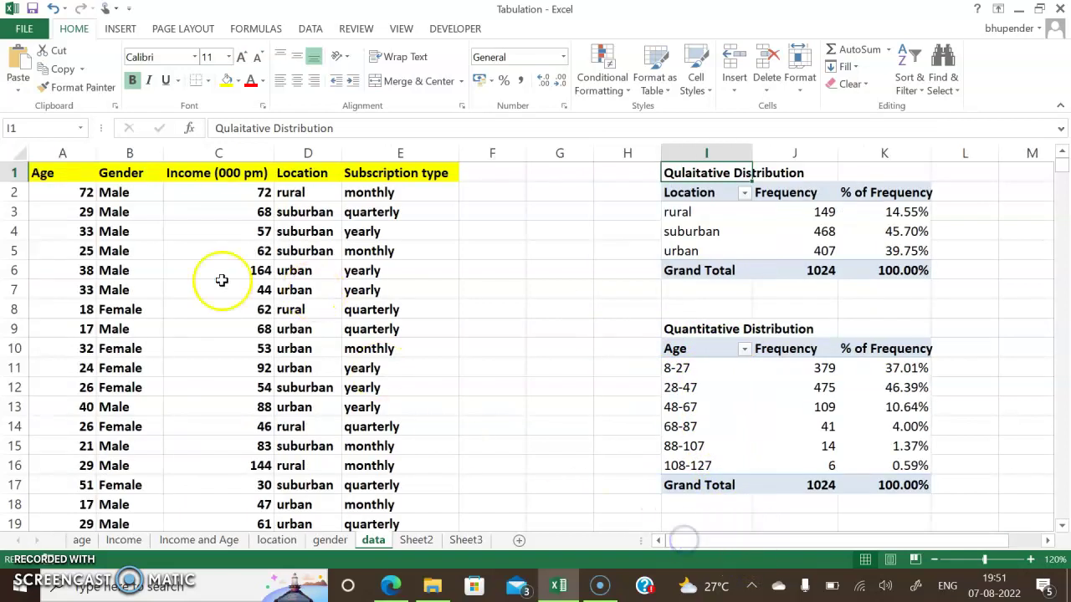
pyautogui.click(55, 153)
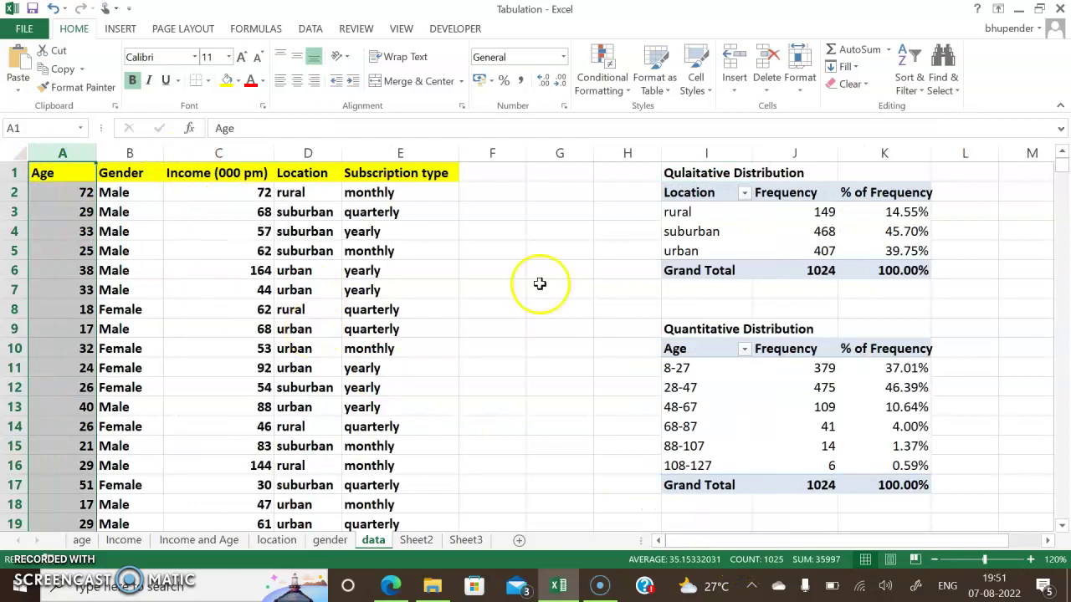
pyautogui.click(680, 328)
pyautogui.click(127, 152)
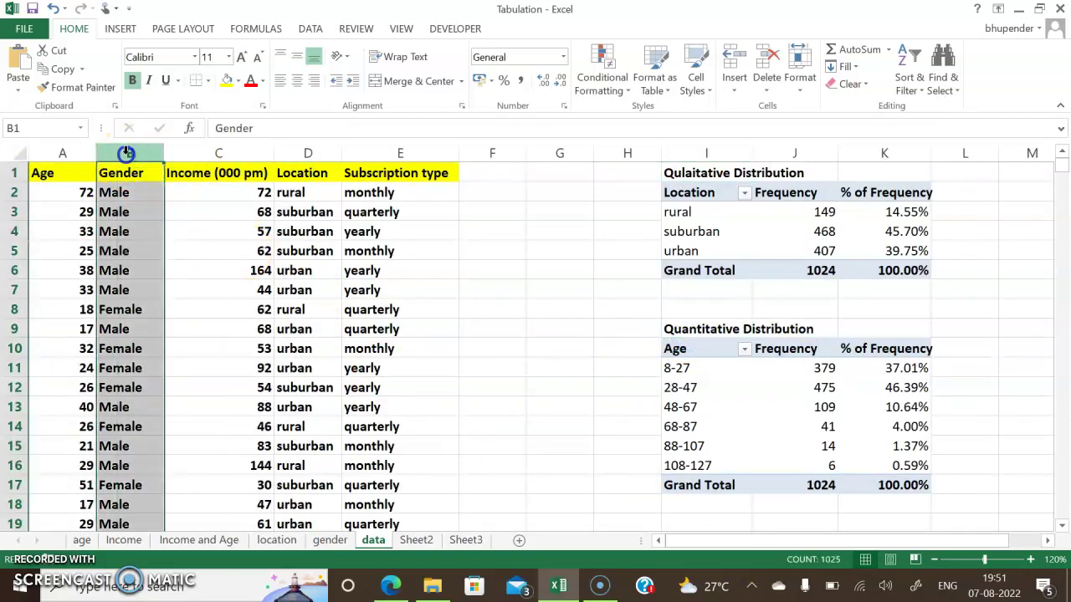
pyautogui.click(707, 172)
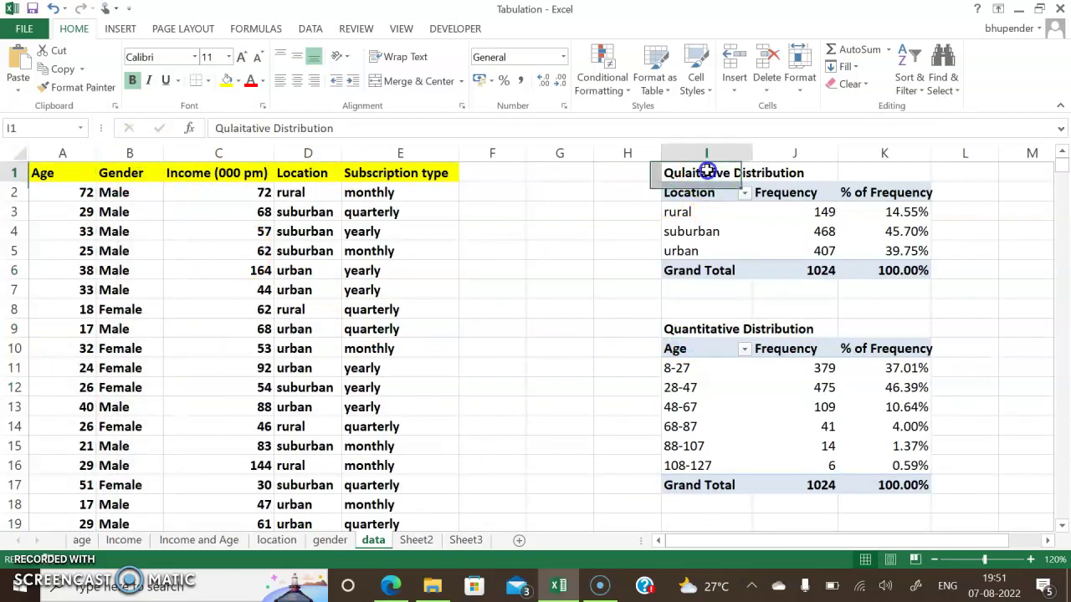
pyautogui.click(224, 153)
pyautogui.click(699, 329)
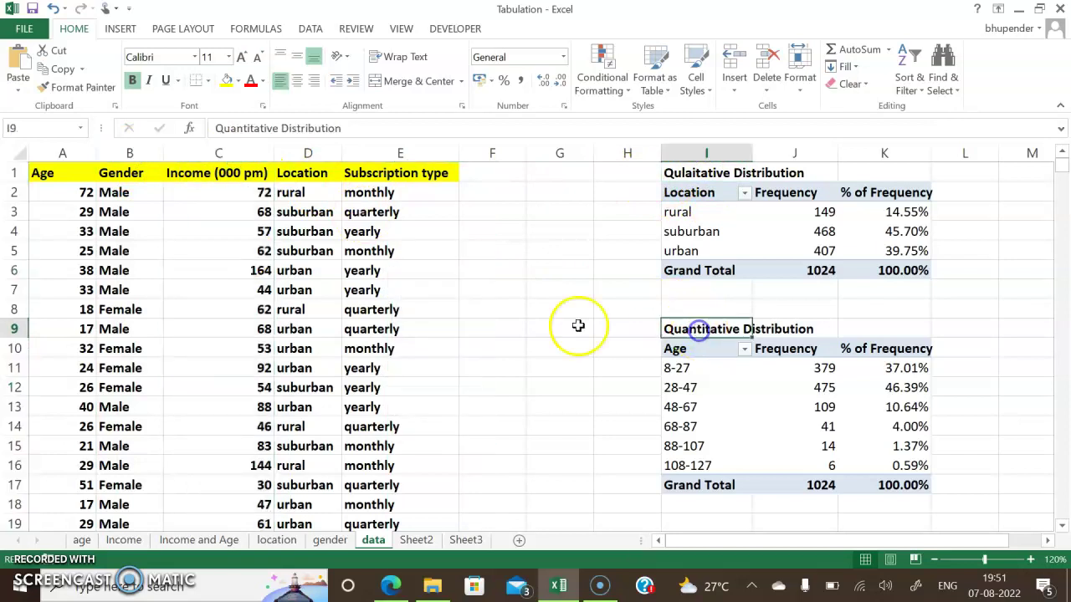
pyautogui.click(293, 153)
pyautogui.click(699, 168)
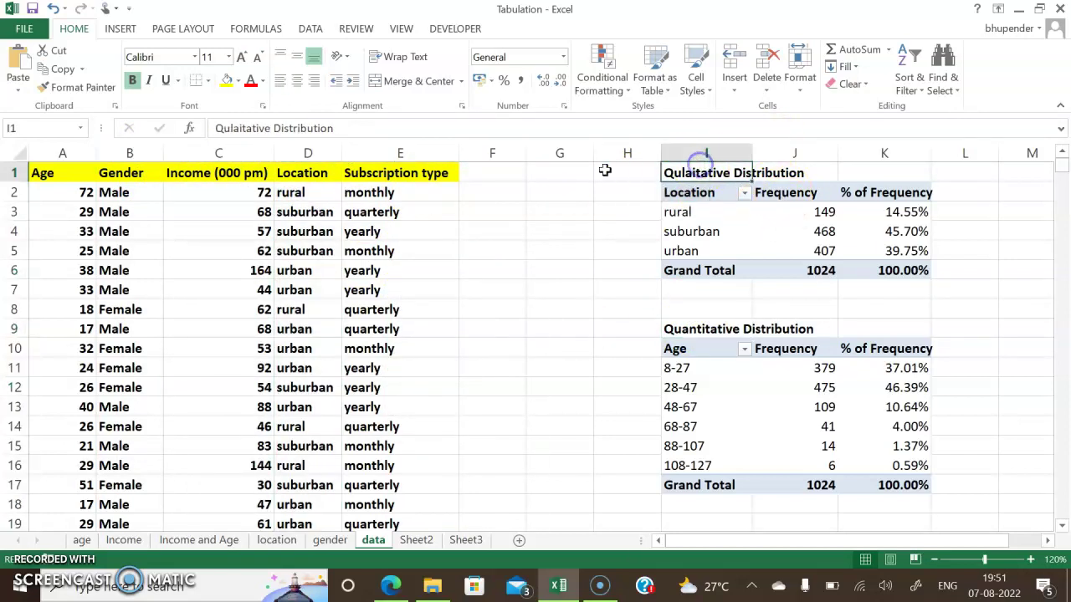
pyautogui.click(407, 152)
pyautogui.click(727, 173)
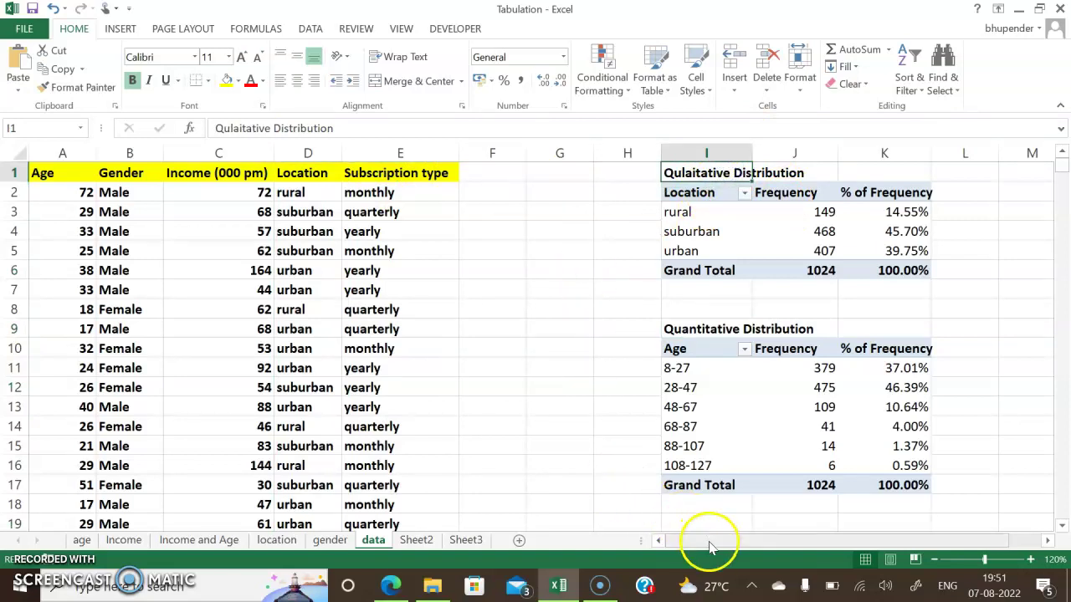
# Delete columns H to L, which hold the location and age distribution tables
pyautogui.moveTo(708, 544); pyautogui.dragTo(870, 552)
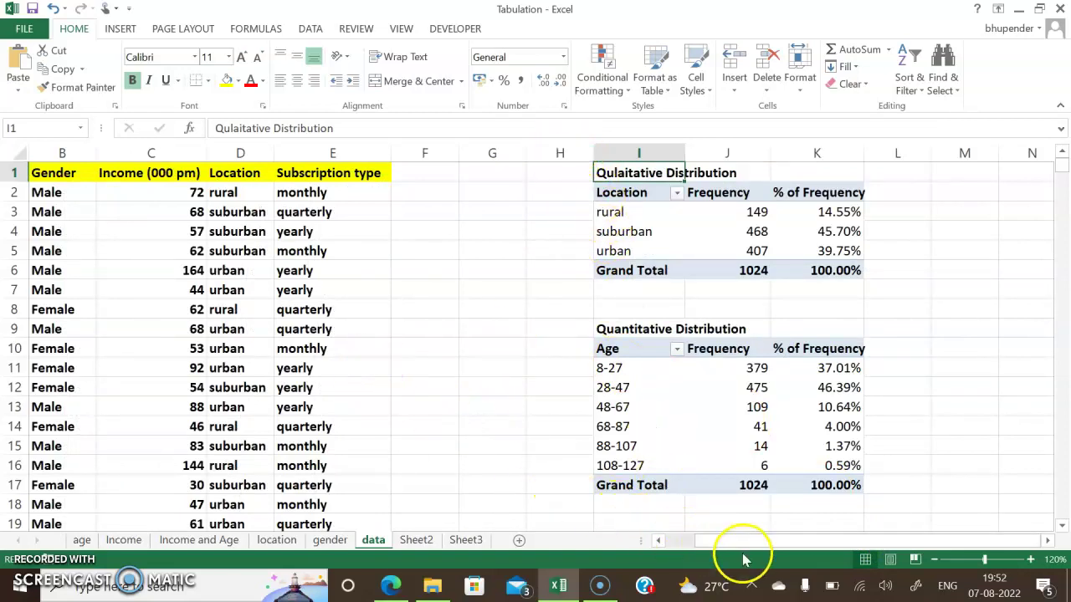
pyautogui.moveTo(732, 542); pyautogui.dragTo(703, 543)
pyautogui.moveTo(627, 153); pyautogui.dragTo(957, 147)
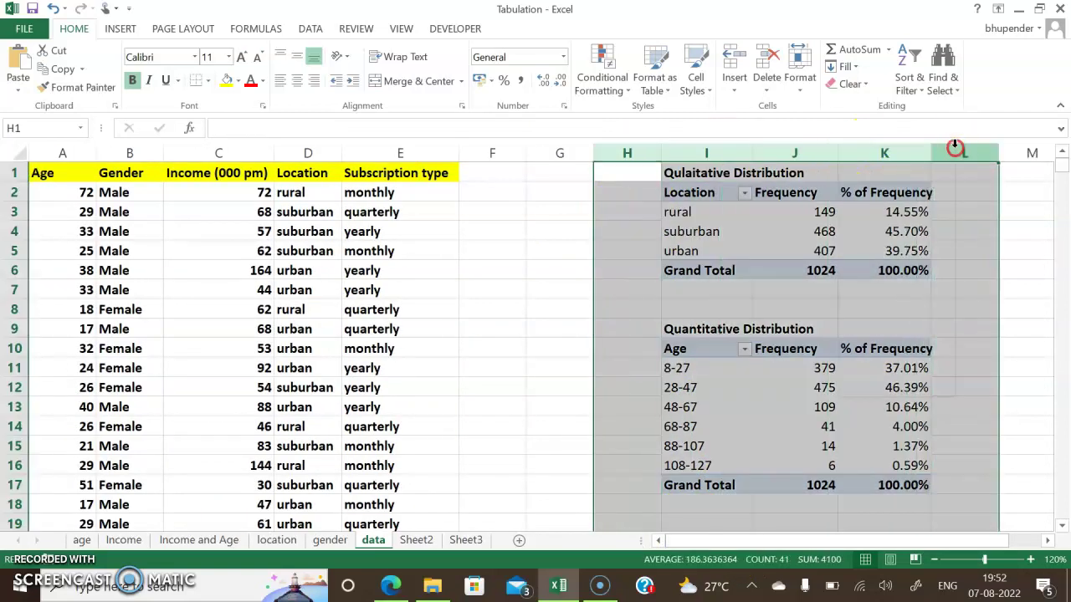
pyautogui.rightClick(954, 146)
pyautogui.click(906, 286)
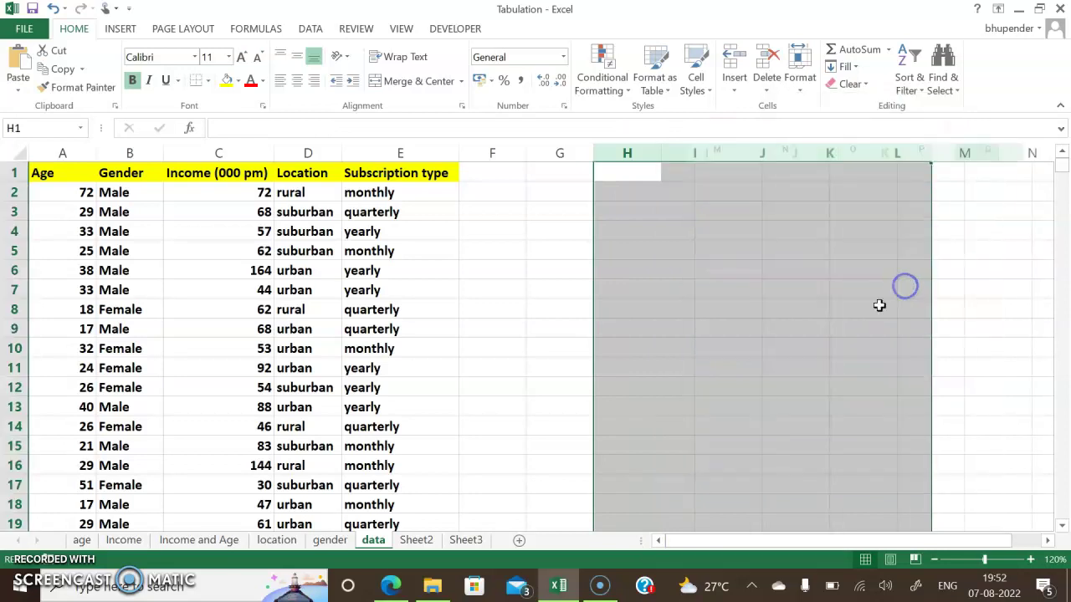
pyautogui.click(525, 331)
pyautogui.click(183, 253)
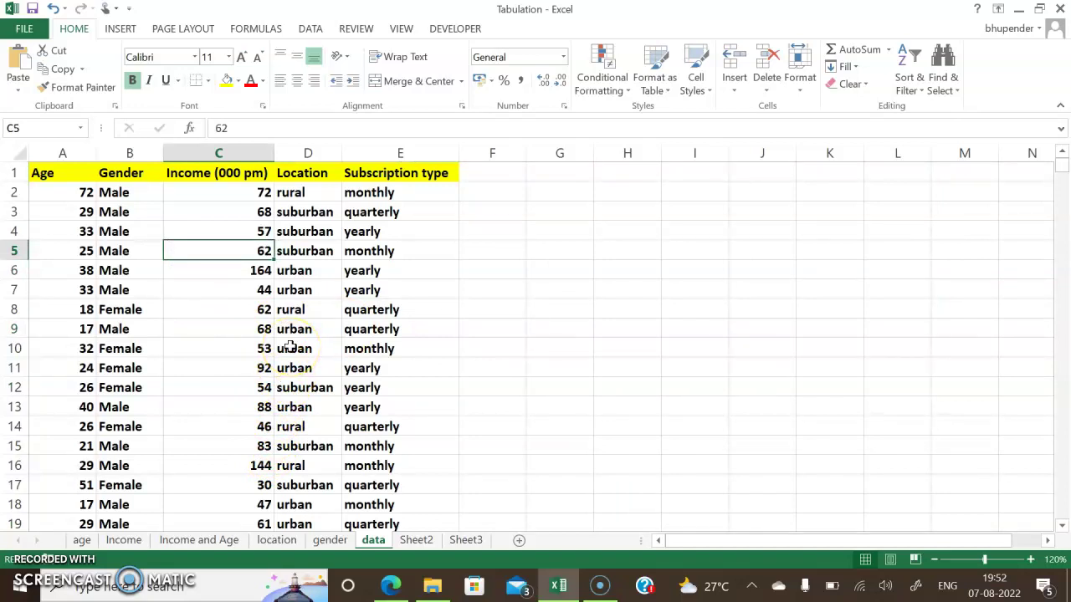
pyautogui.click(558, 254)
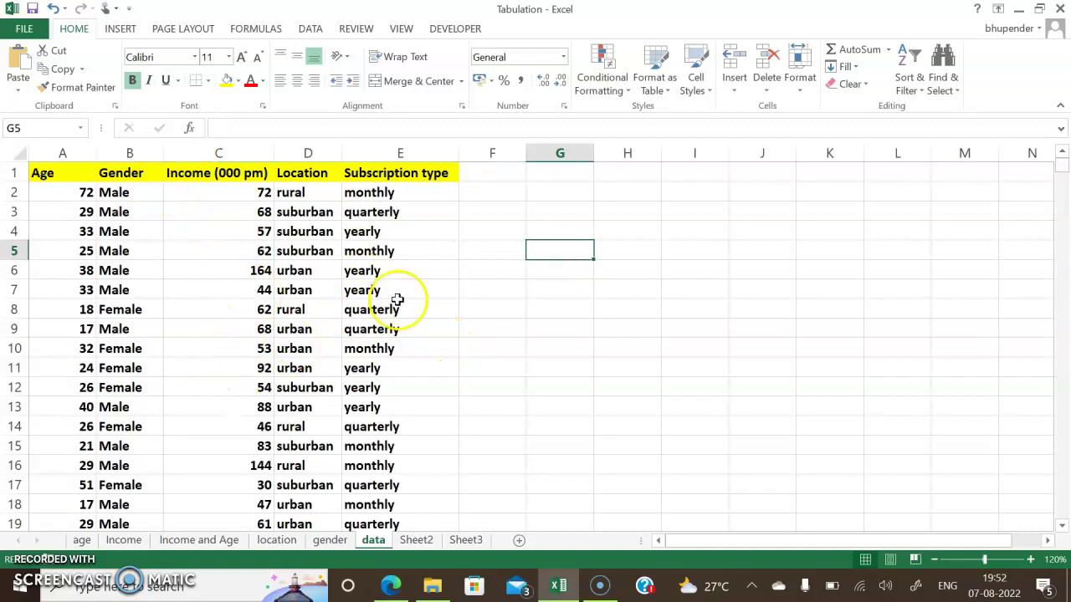
# Insert a PivotTable based on the survey data range A1:E1025, placed in the existing data worksheet at cell G2
pyautogui.click(233, 272)
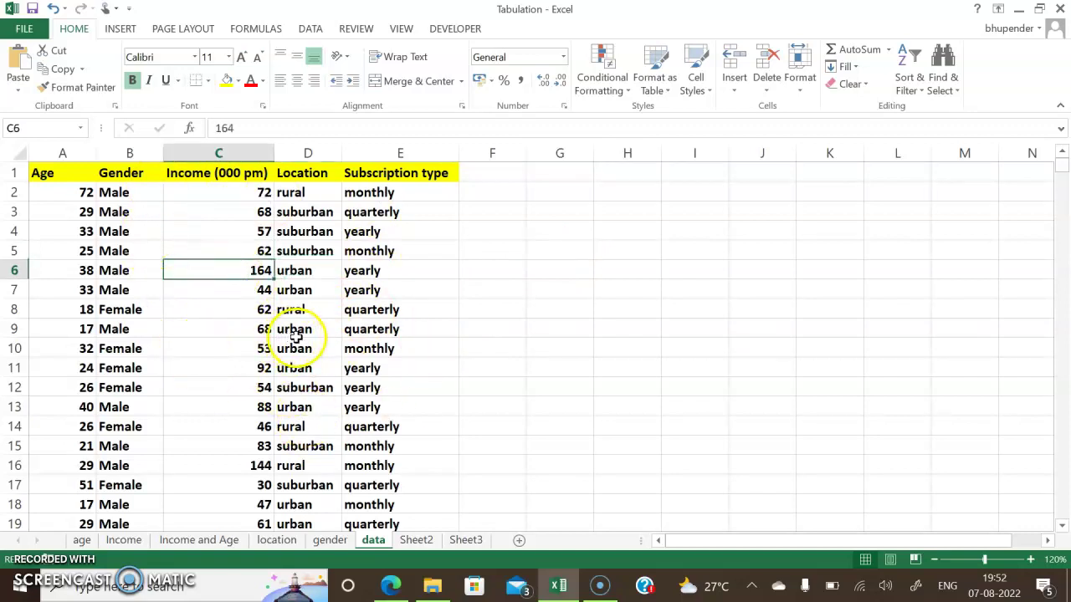
pyautogui.click(119, 30)
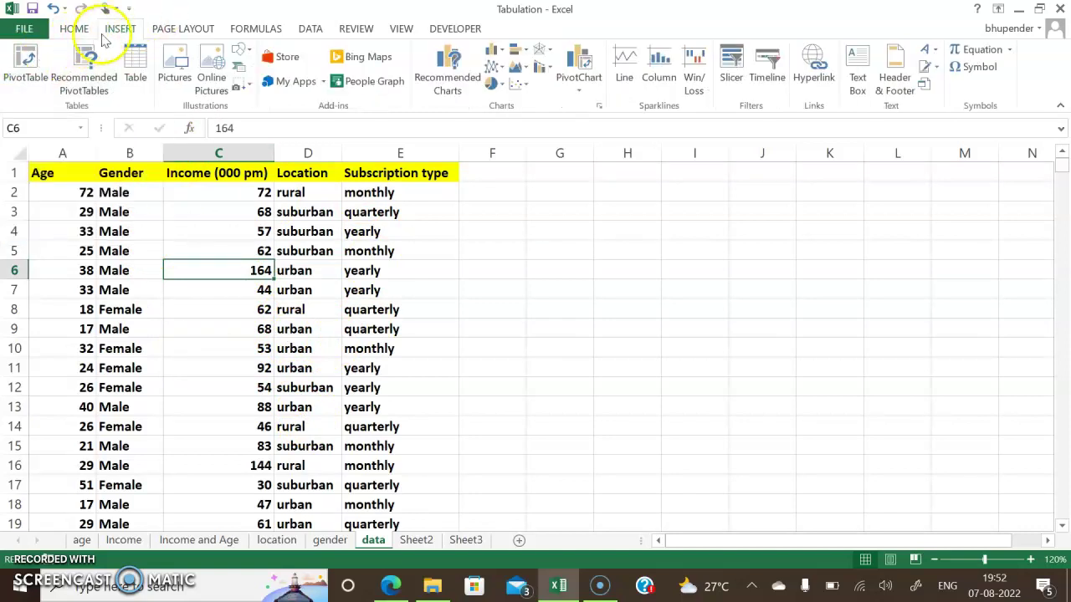
pyautogui.click(20, 66)
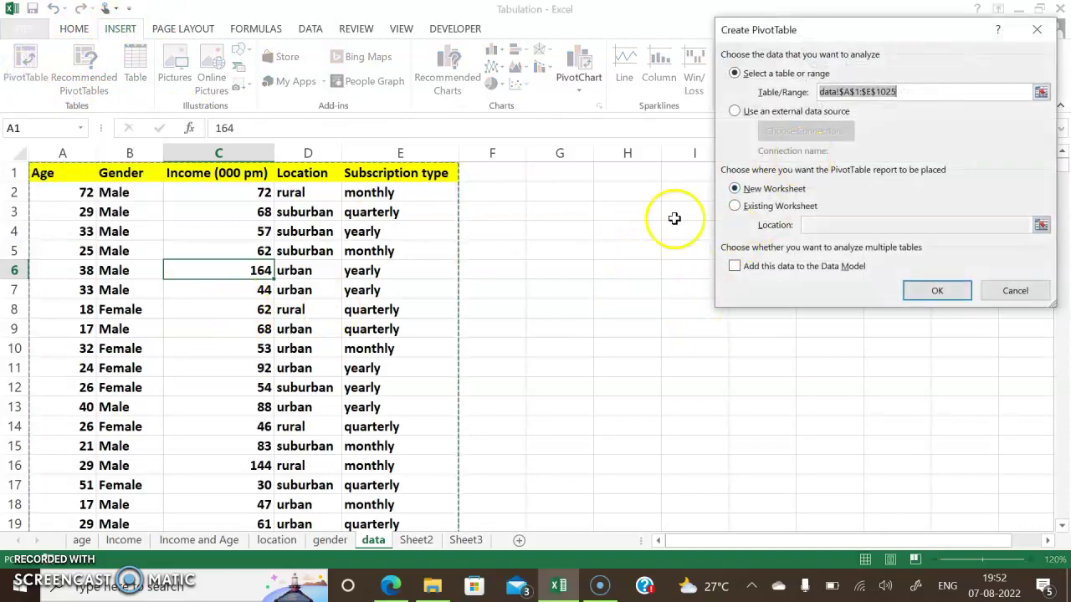
pyautogui.click(907, 92)
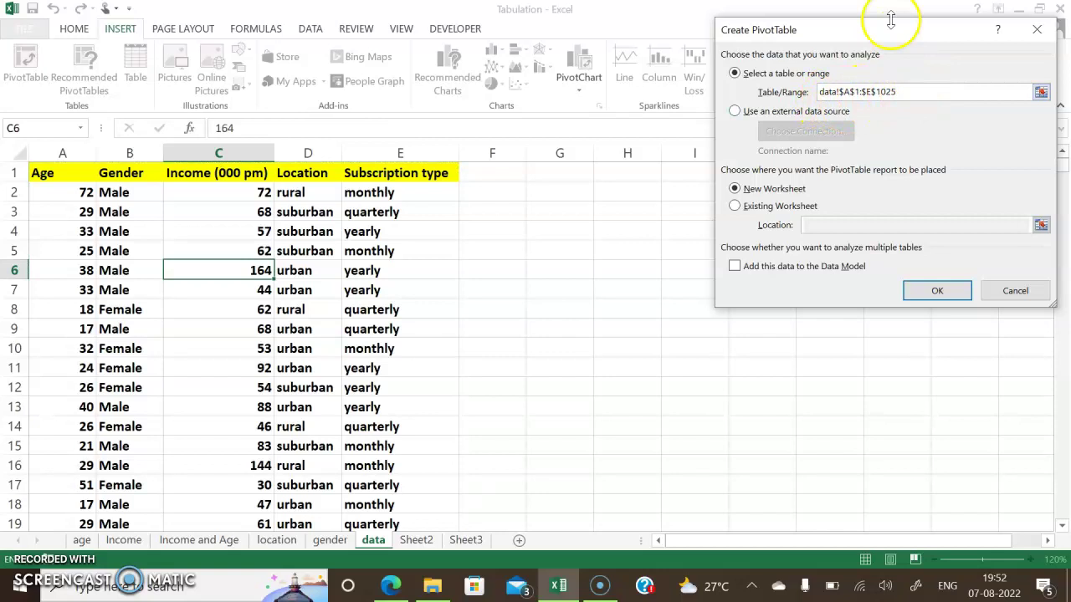
pyautogui.moveTo(891, 19); pyautogui.dragTo(709, 200)
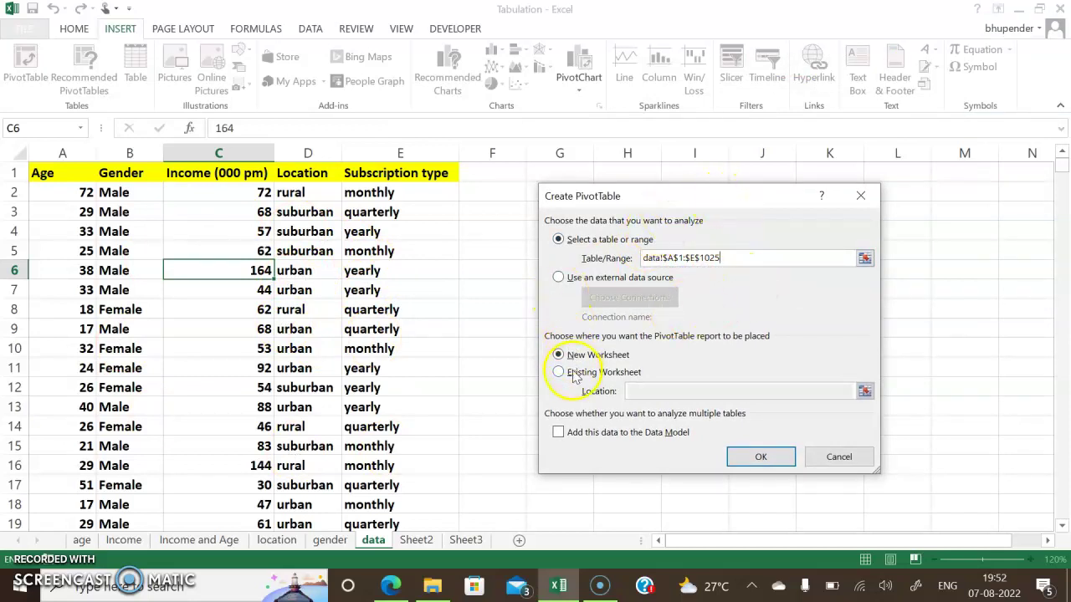
pyautogui.moveTo(655, 213); pyautogui.dragTo(811, 205)
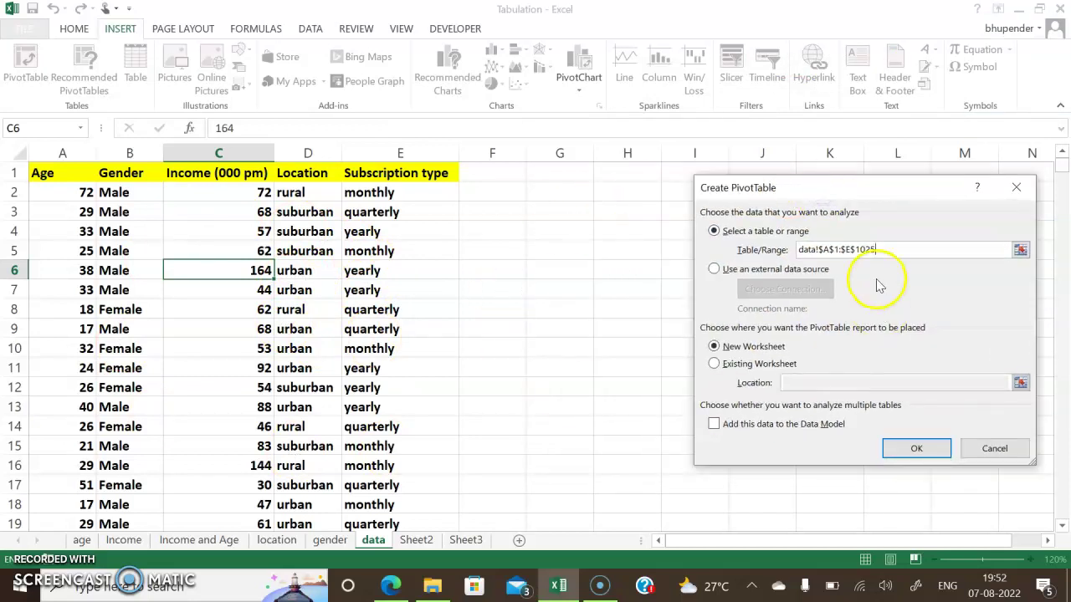
pyautogui.click(713, 365)
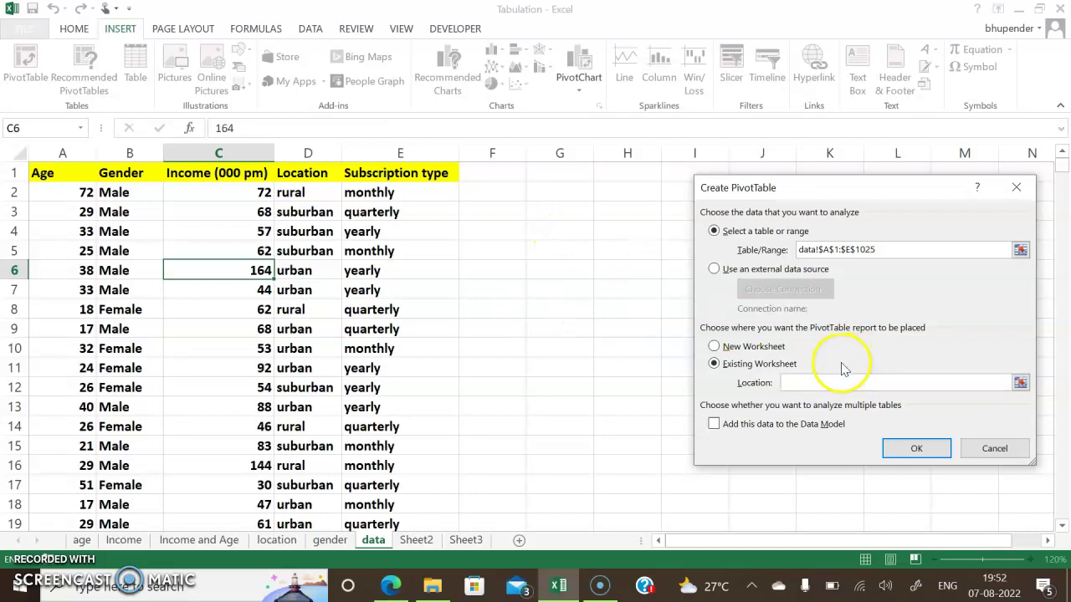
pyautogui.click(568, 209)
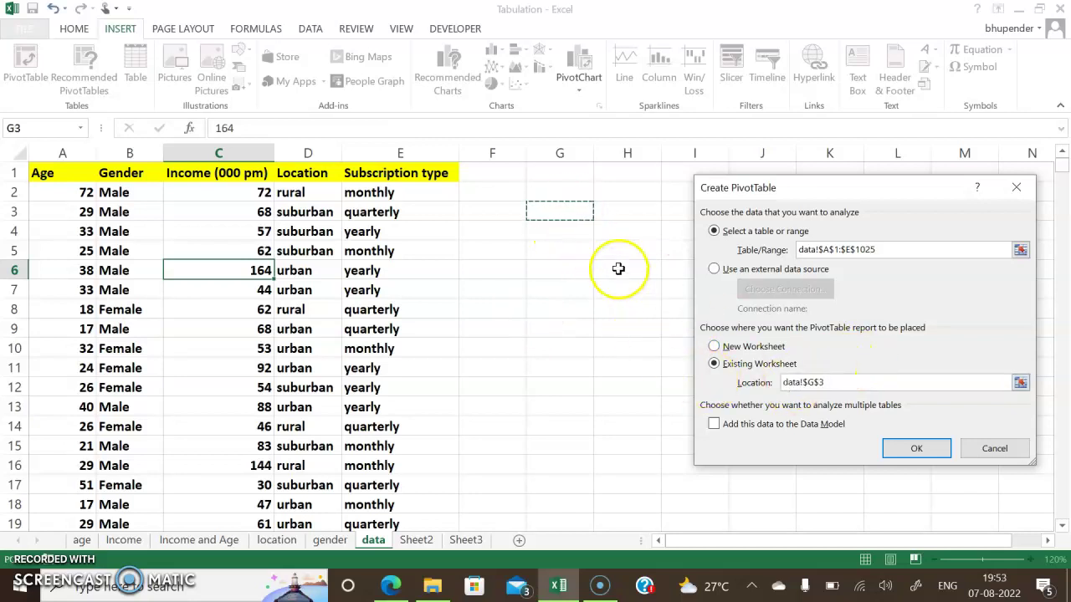
pyautogui.click(567, 195)
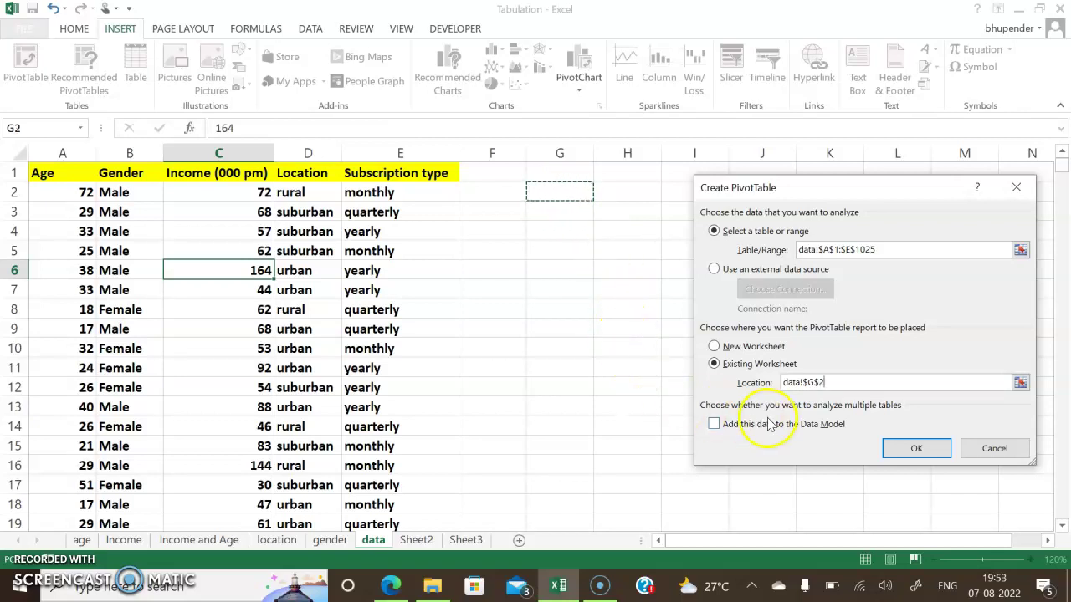
pyautogui.click(916, 452)
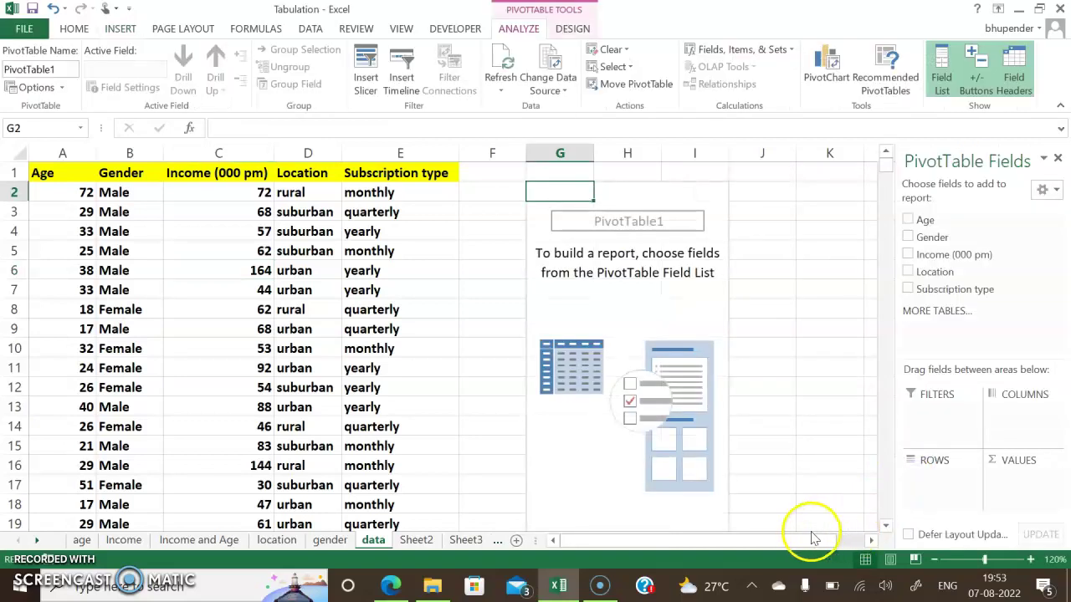
# Add Gender as the row field of the empty PivotTable
pyautogui.moveTo(793, 540); pyautogui.dragTo(841, 545)
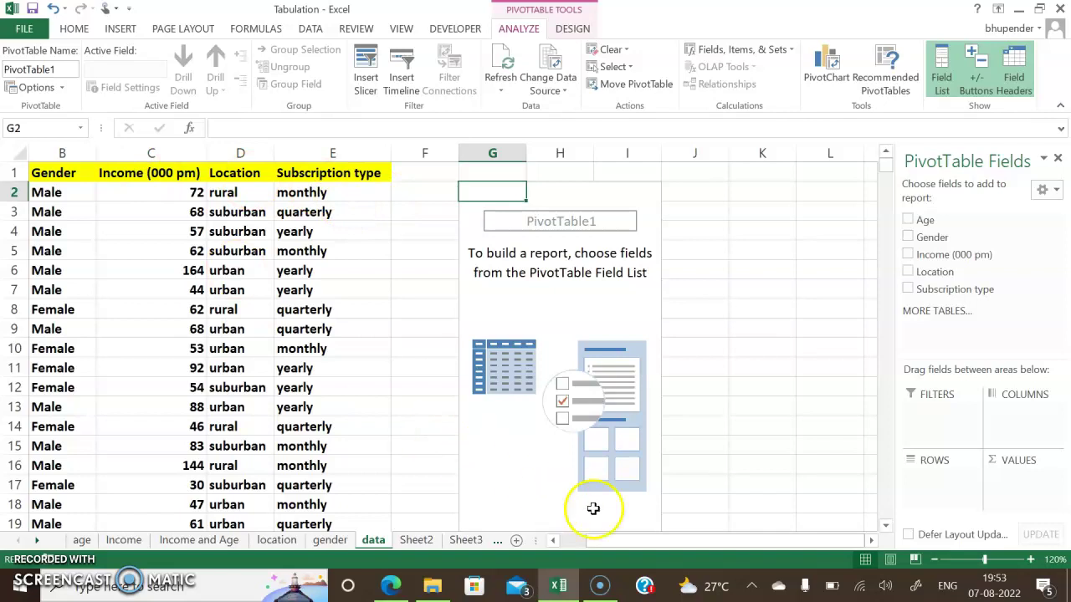
pyautogui.moveTo(615, 541); pyautogui.dragTo(591, 540)
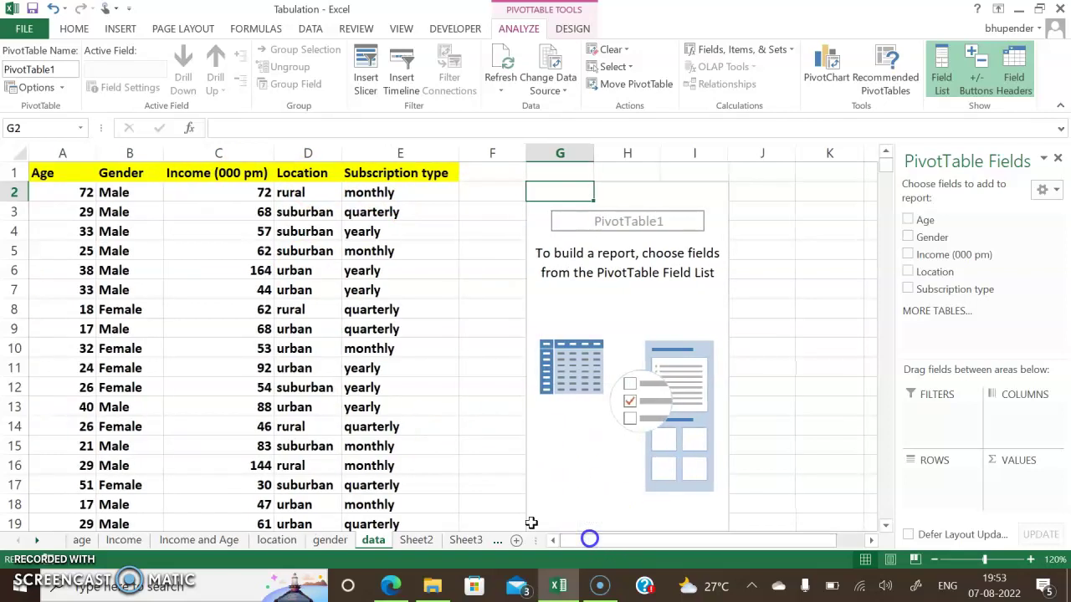
pyautogui.click(55, 175)
pyautogui.click(608, 290)
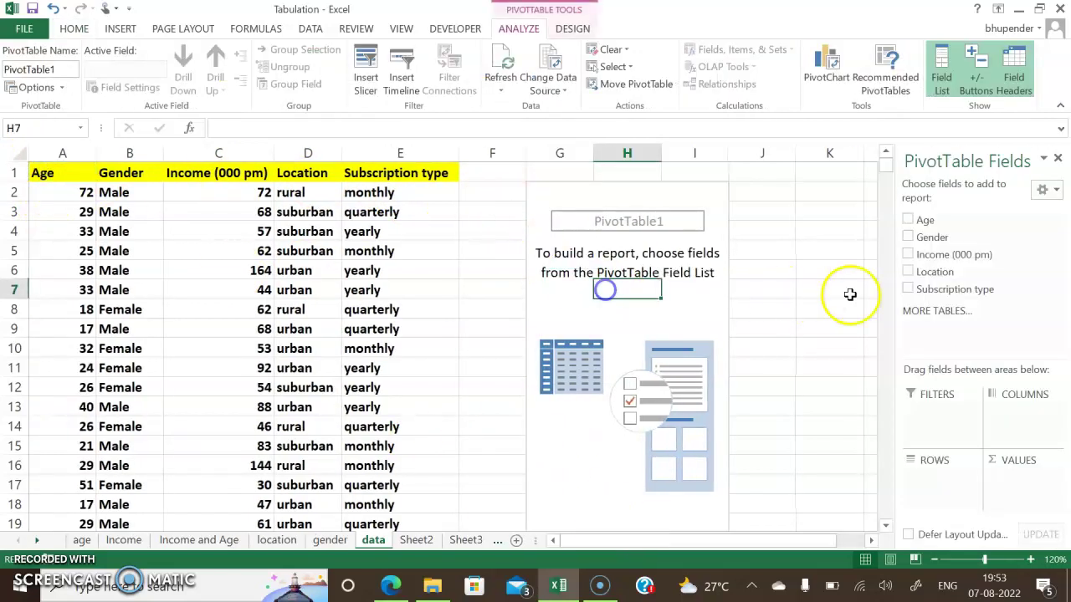
pyautogui.click(964, 265)
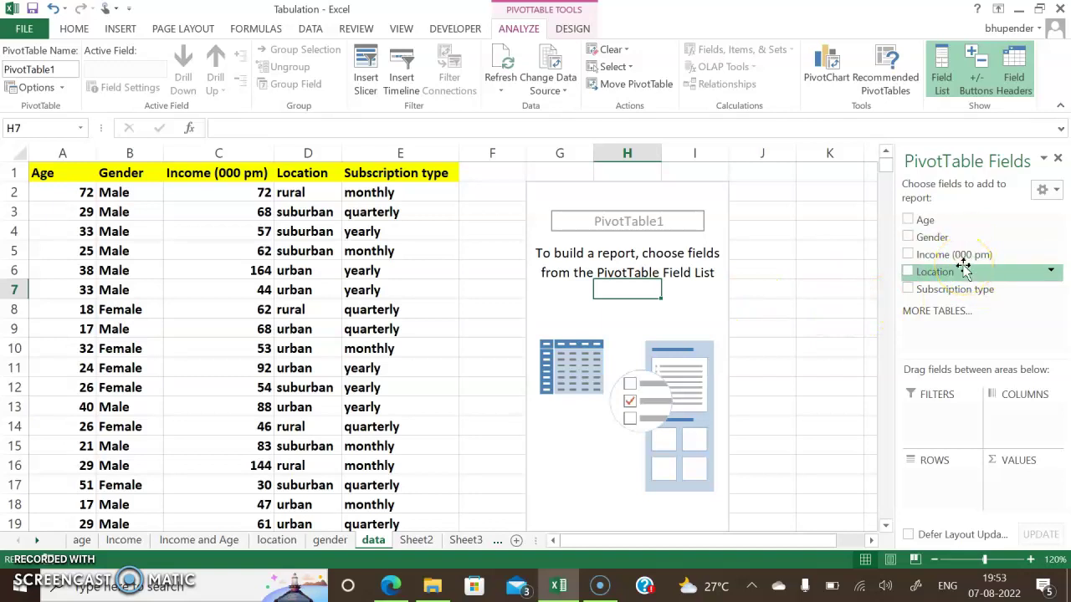
pyautogui.click(966, 242)
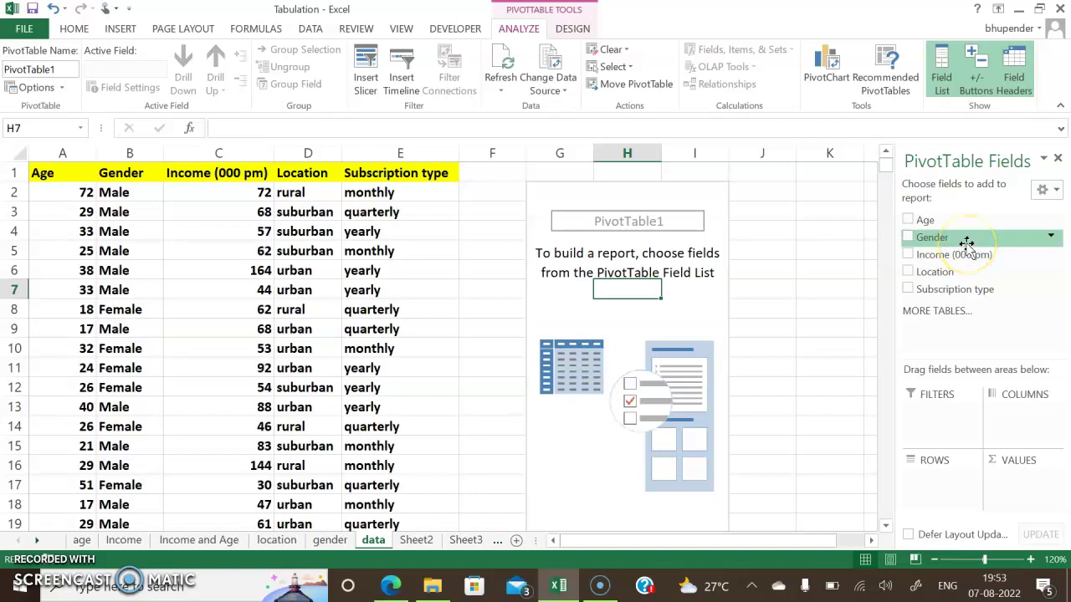
pyautogui.click(954, 287)
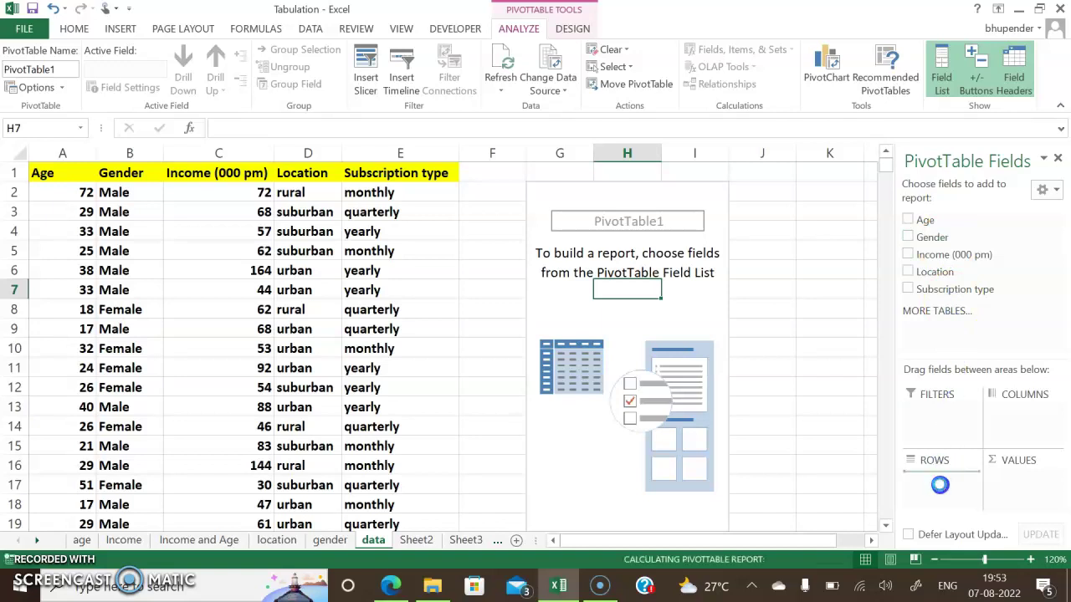
pyautogui.moveTo(940, 489); pyautogui.dragTo(958, 333)
pyautogui.click(907, 237)
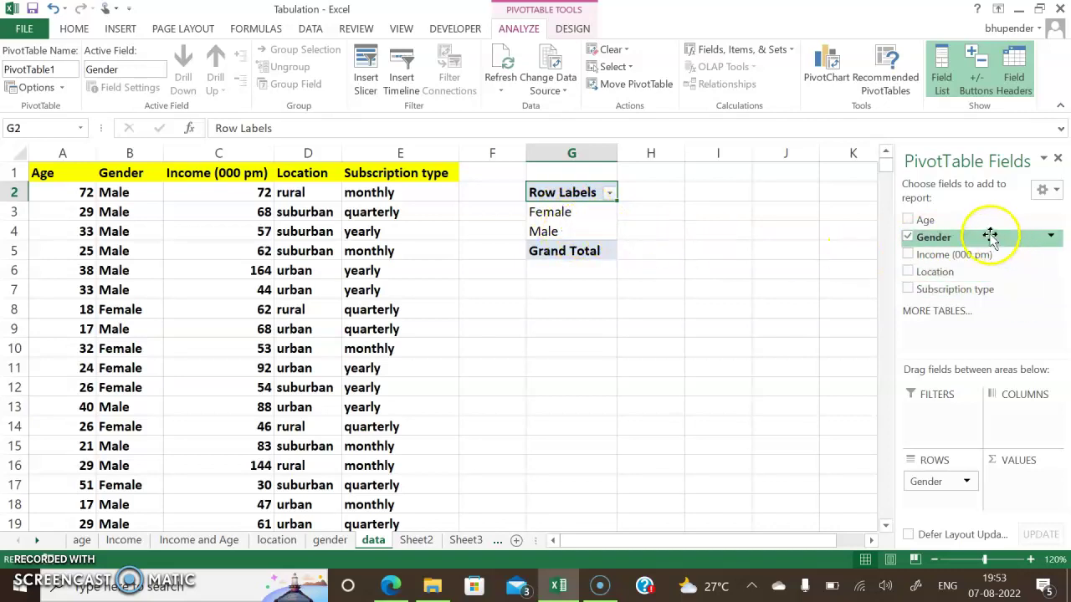
# Add Gender to the PivotTable values twice to produce two count columns
pyautogui.moveTo(988, 235); pyautogui.dragTo(1038, 509)
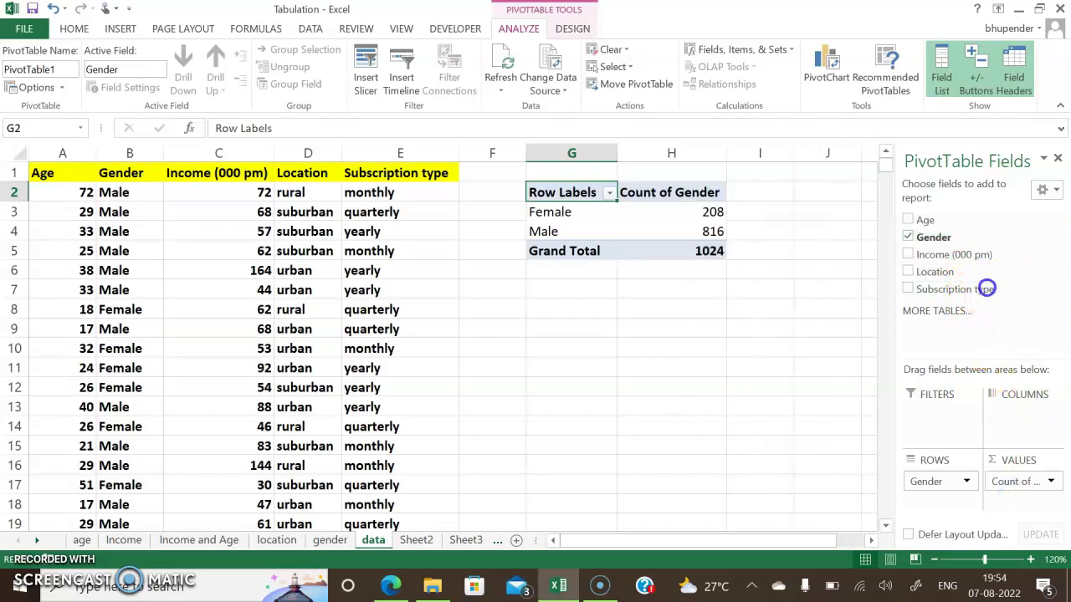
pyautogui.moveTo(764, 550); pyautogui.dragTo(849, 540)
# Examine the Female and Male counts in the two Gender count columns of the PivotTable
pyautogui.moveTo(682, 212)
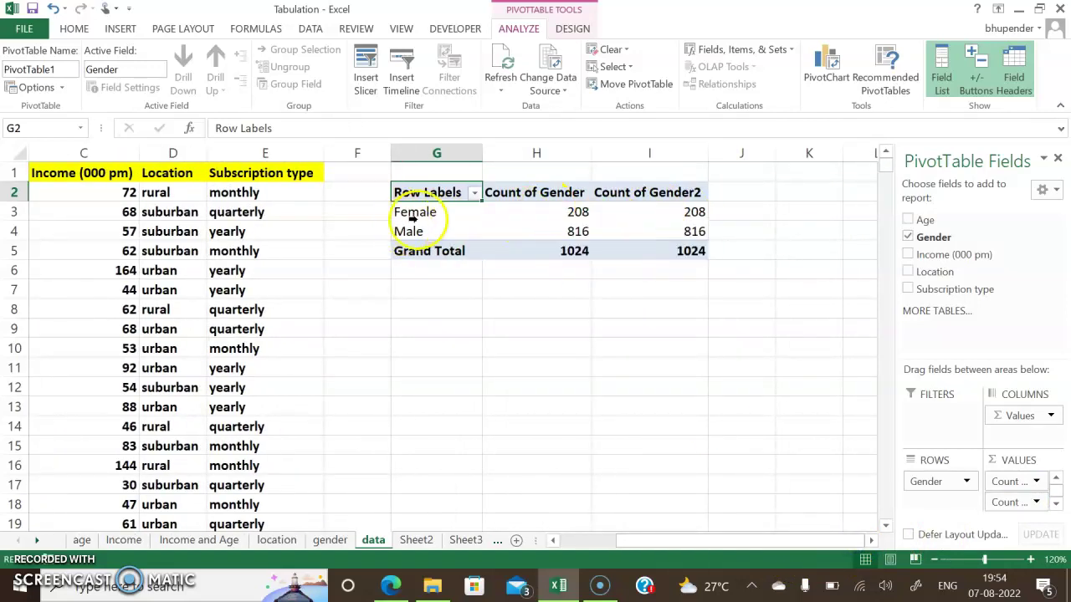
pyautogui.click(437, 215)
pyautogui.click(564, 215)
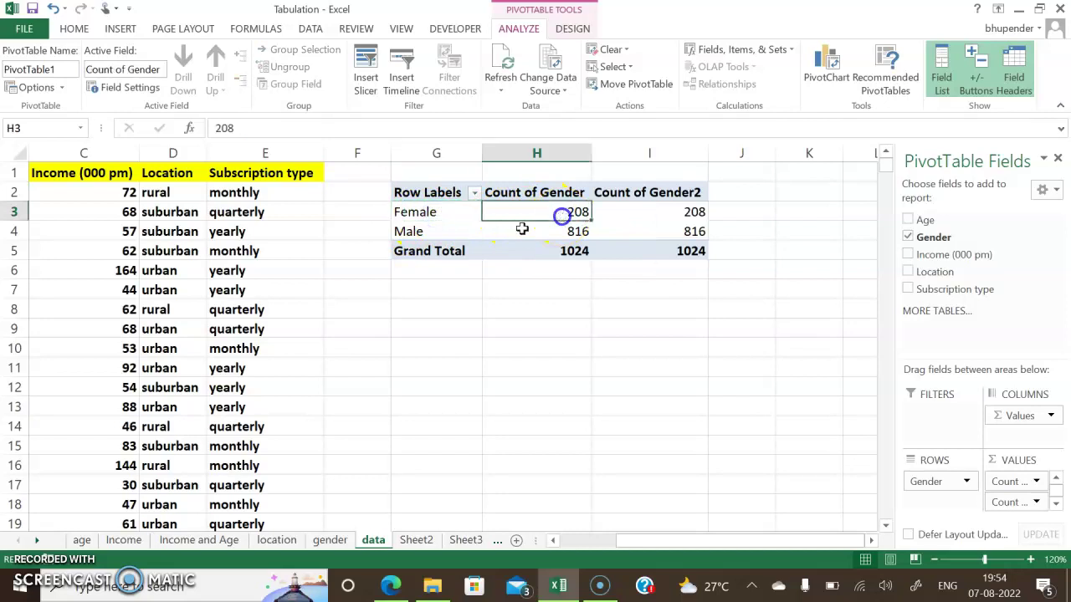
pyautogui.click(415, 232)
pyautogui.click(544, 232)
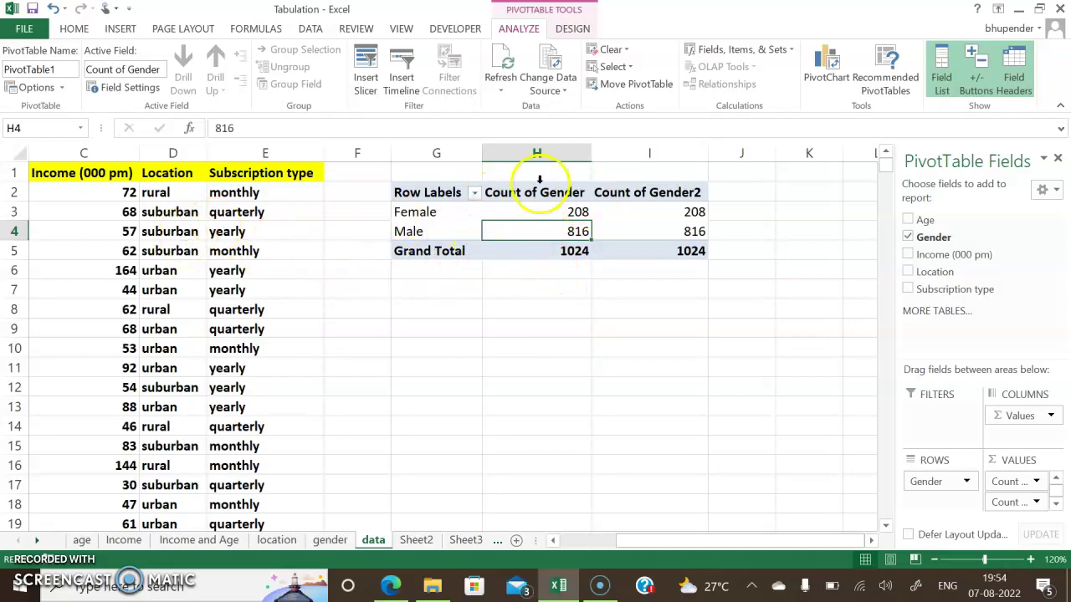
pyautogui.click(542, 193)
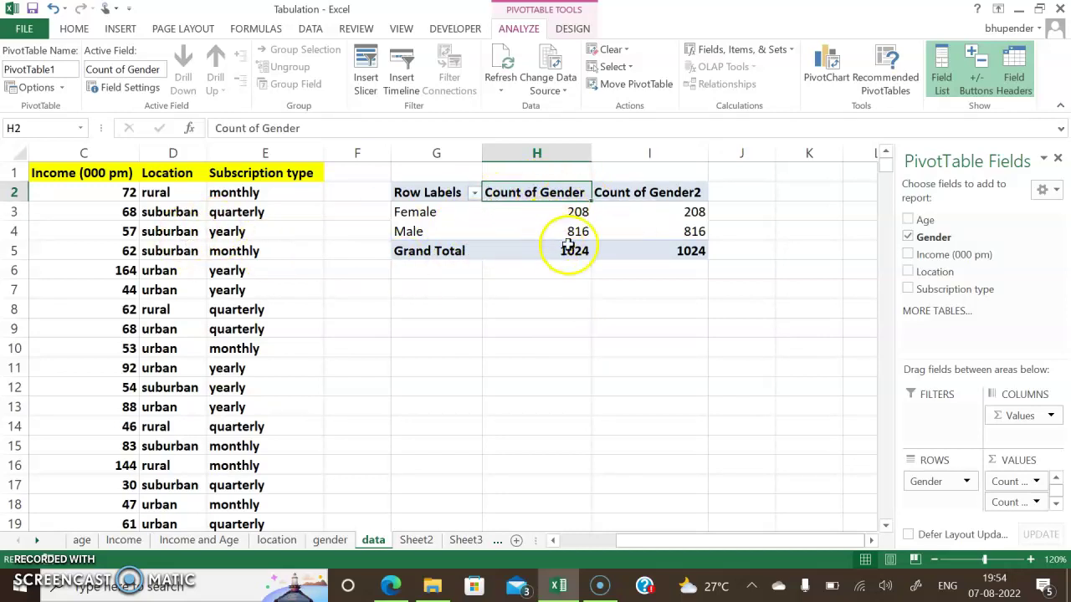
pyautogui.moveTo(627, 232)
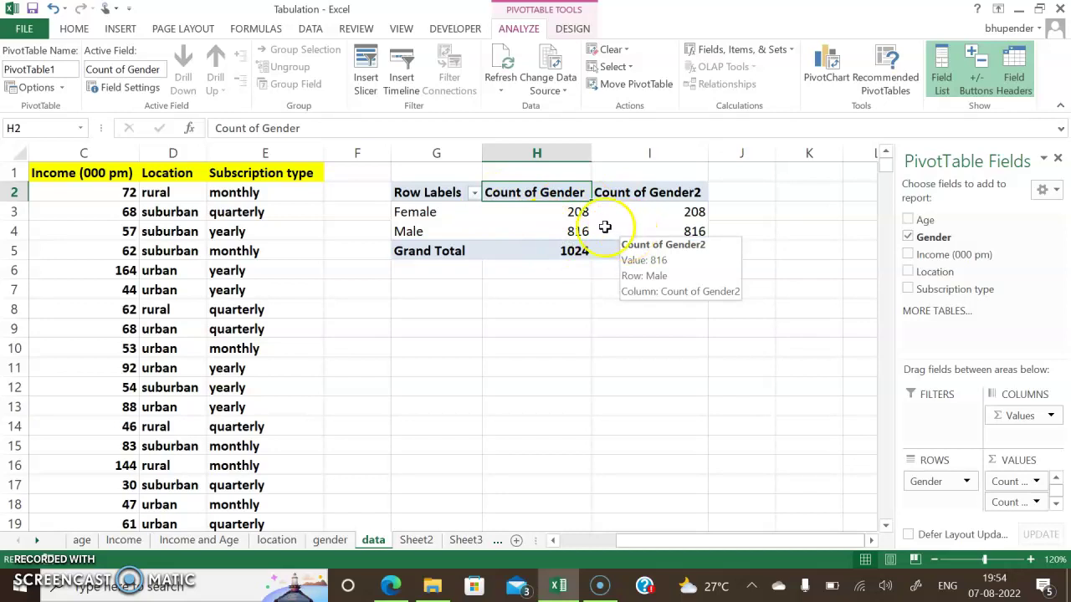
pyautogui.click(653, 224)
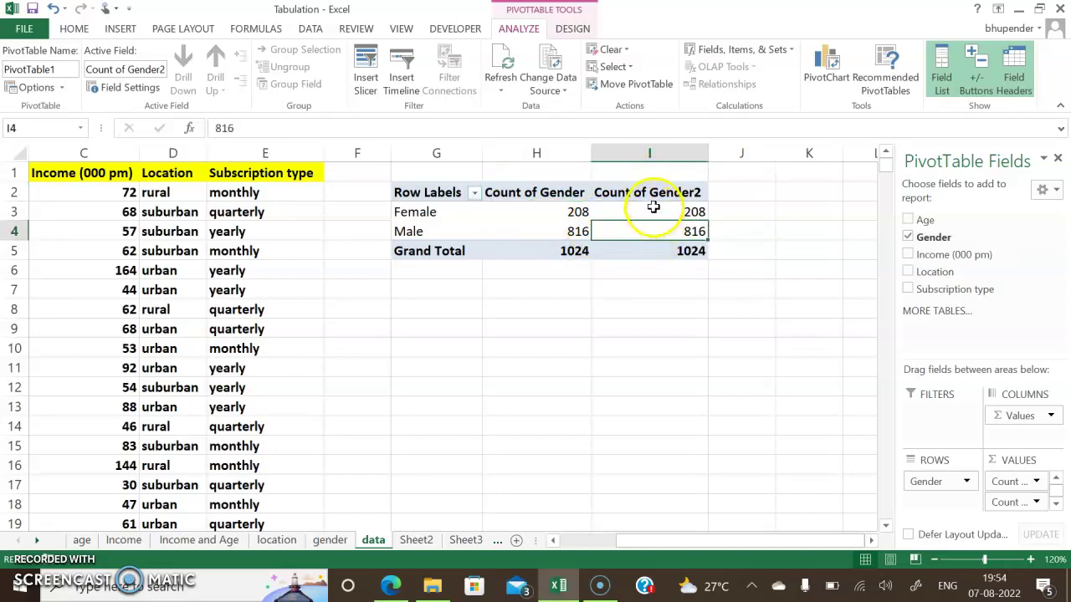
# Show the second Gender count column as % of Column Total
pyautogui.click(630, 216)
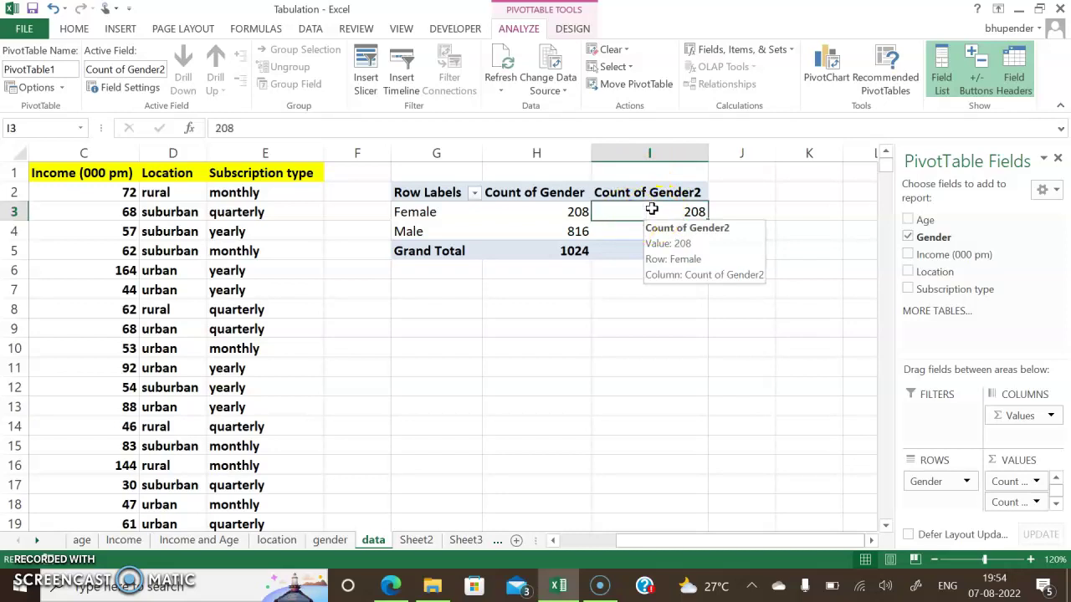
pyautogui.rightClick(652, 211)
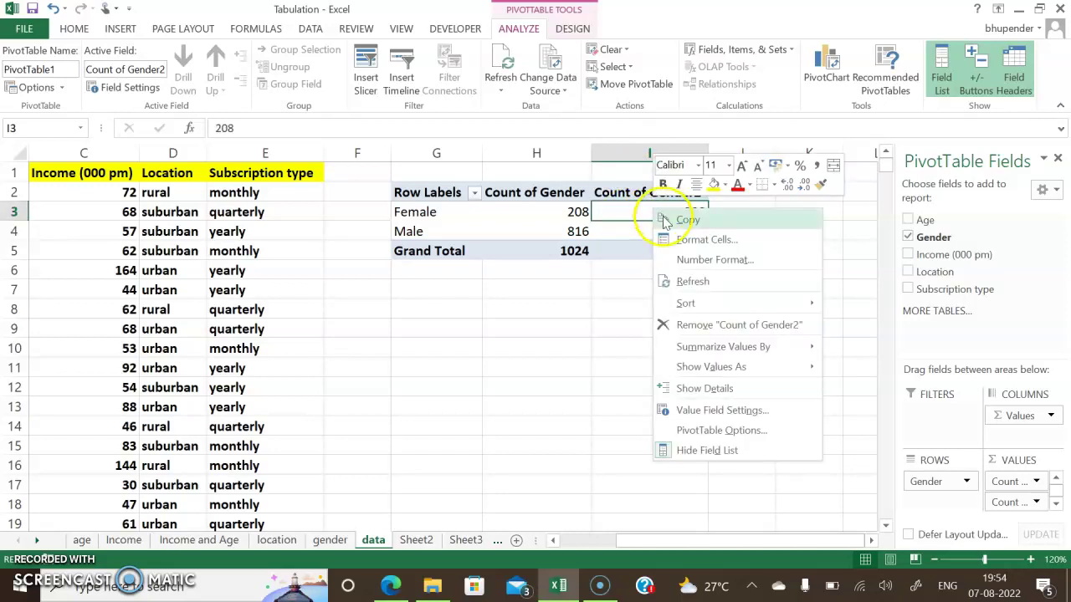
pyautogui.click(718, 368)
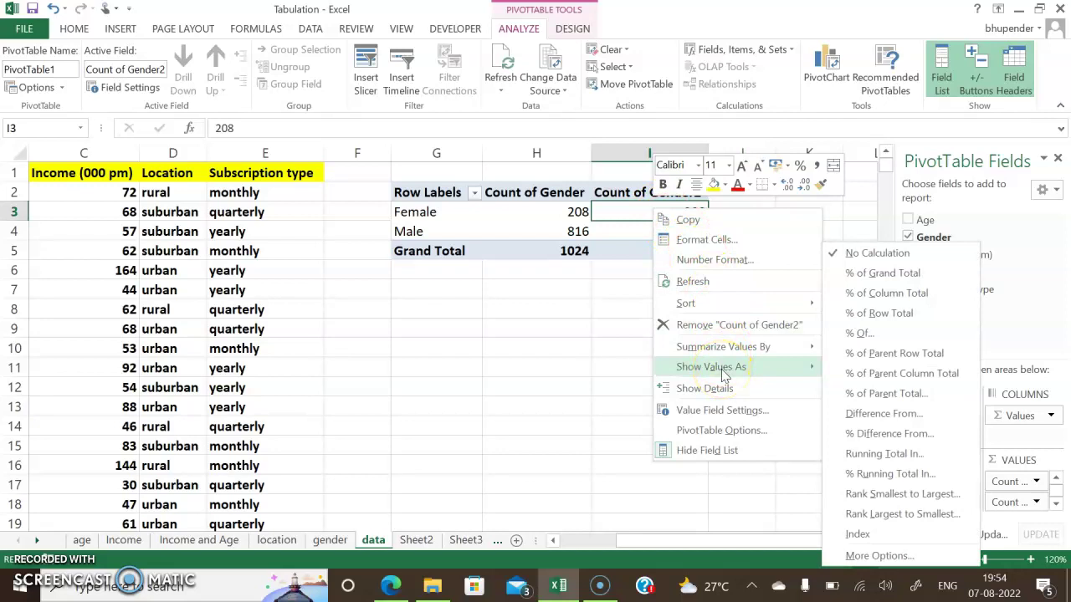
pyautogui.click(894, 295)
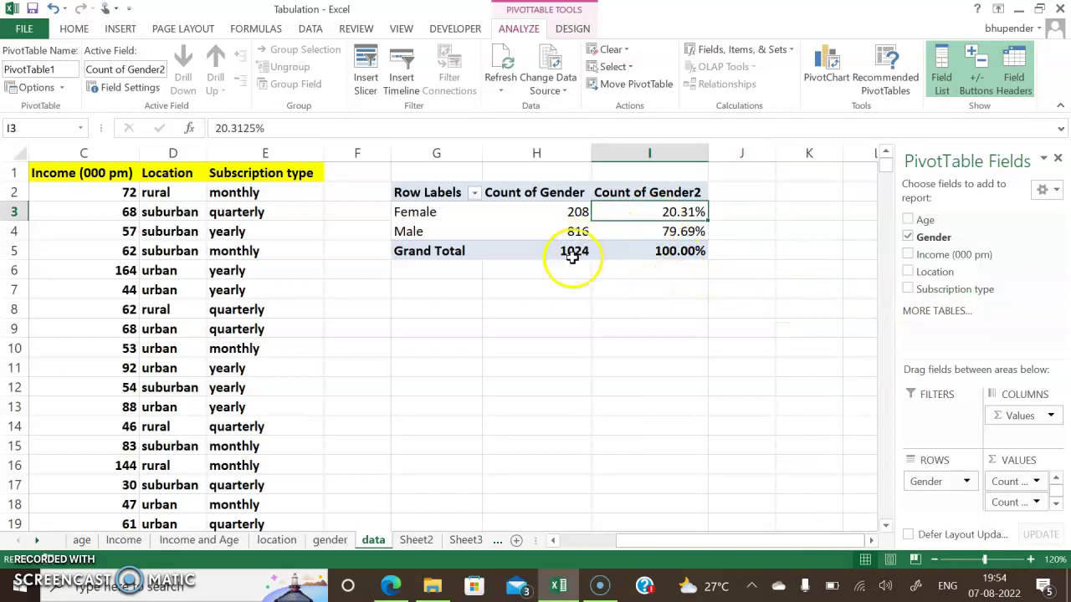
pyautogui.moveTo(572, 254)
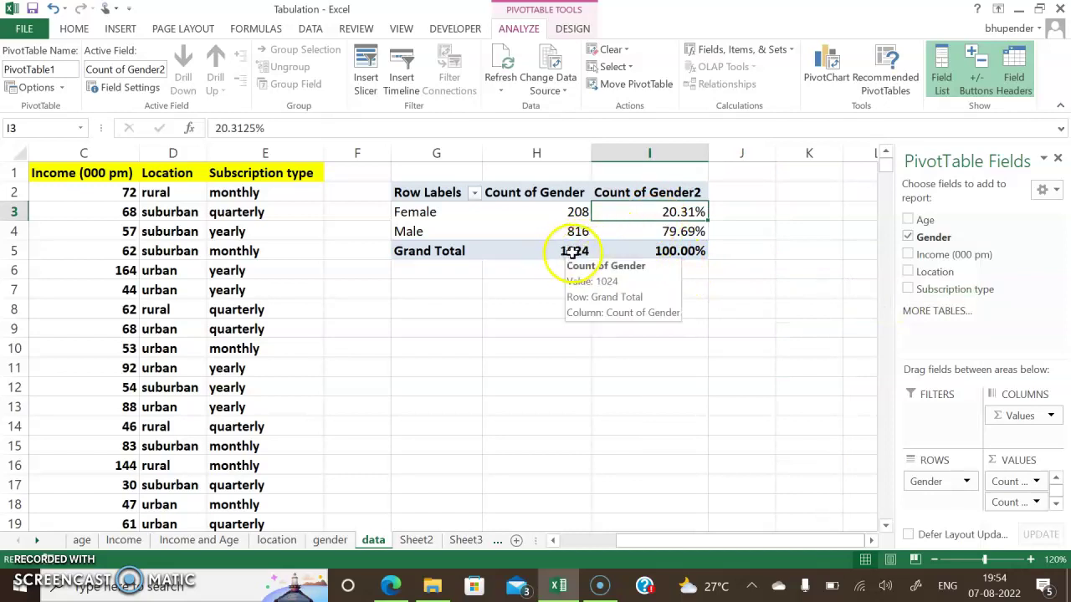
# Rename the PivotTable headers to Gender, Frequency and % Frequency
pyautogui.click(438, 194)
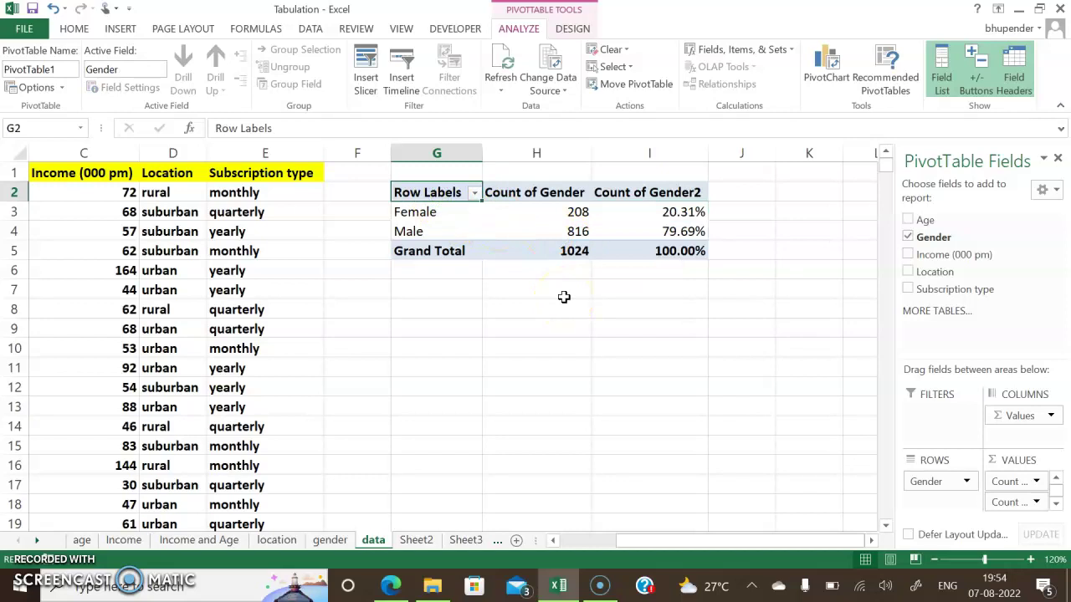
pyautogui.write('Gender')
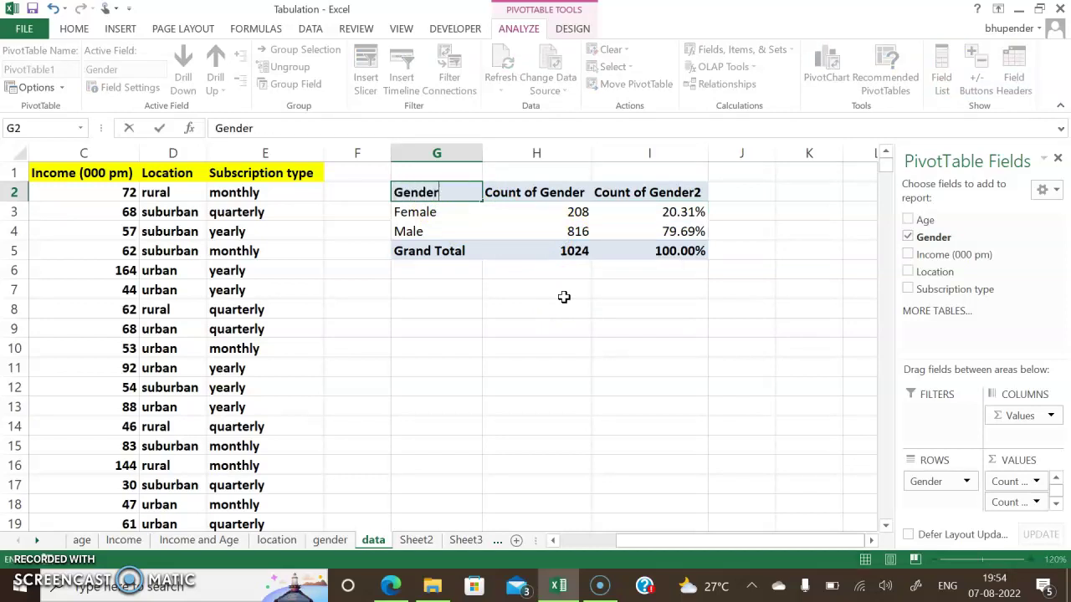
pyautogui.press('Tab')
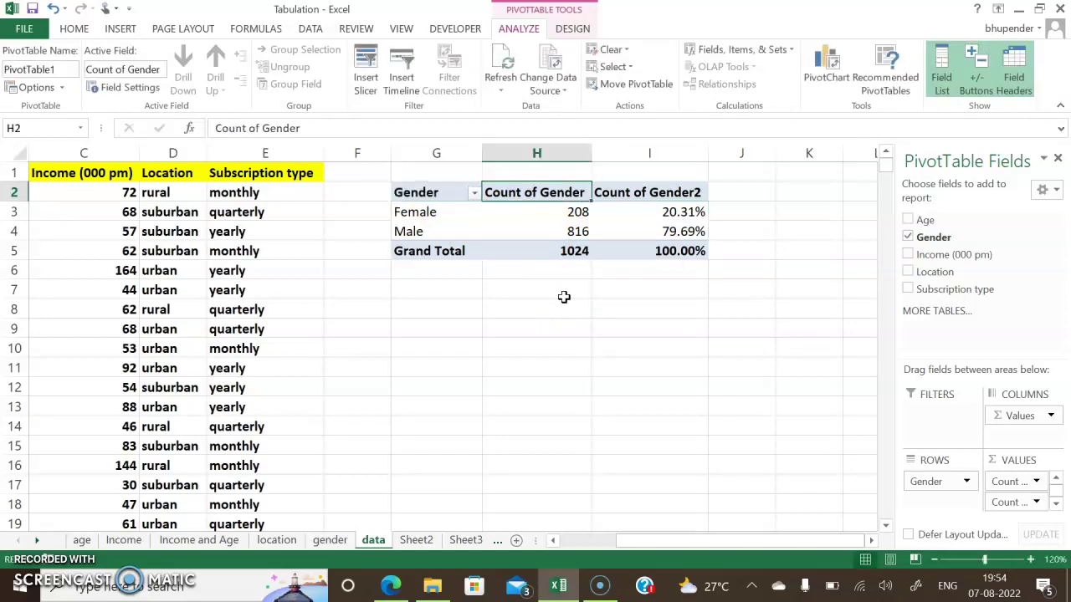
pyautogui.write('Frequenc')
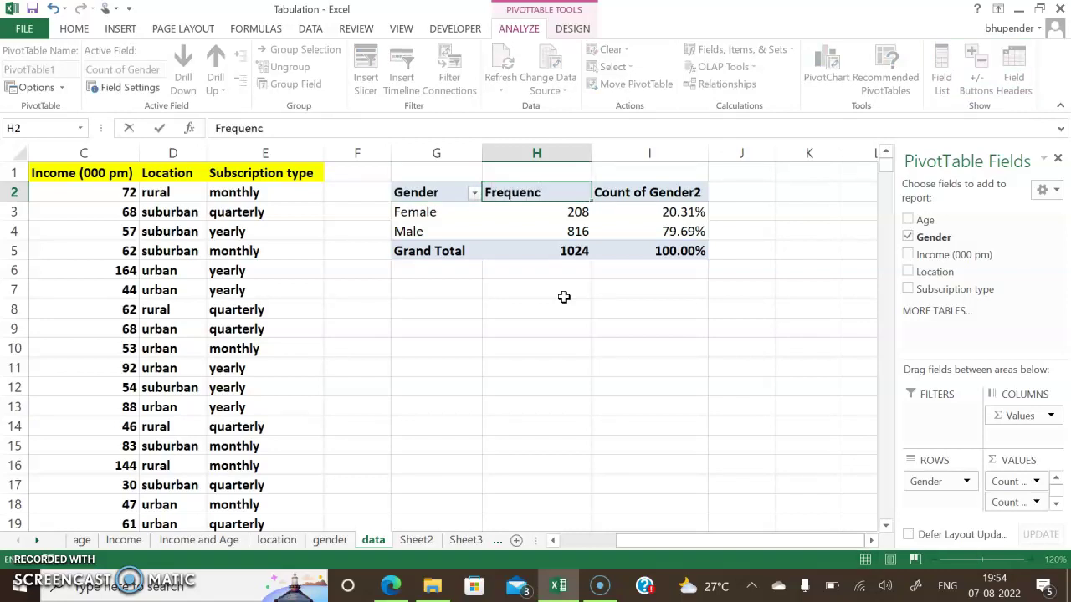
pyautogui.write('y')
pyautogui.press('Tab')
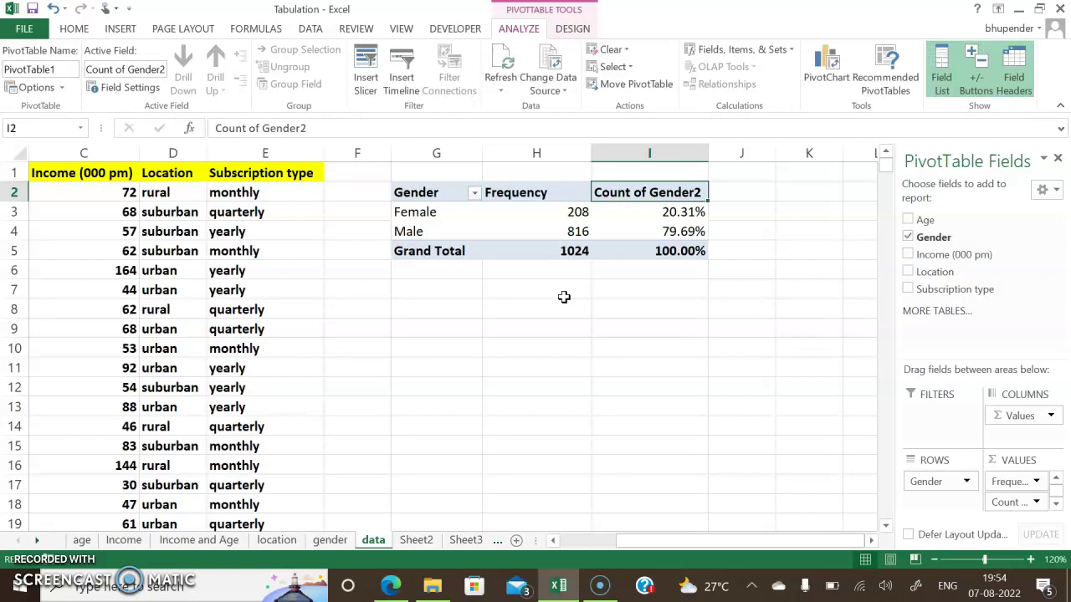
pyautogui.write('% Frequency')
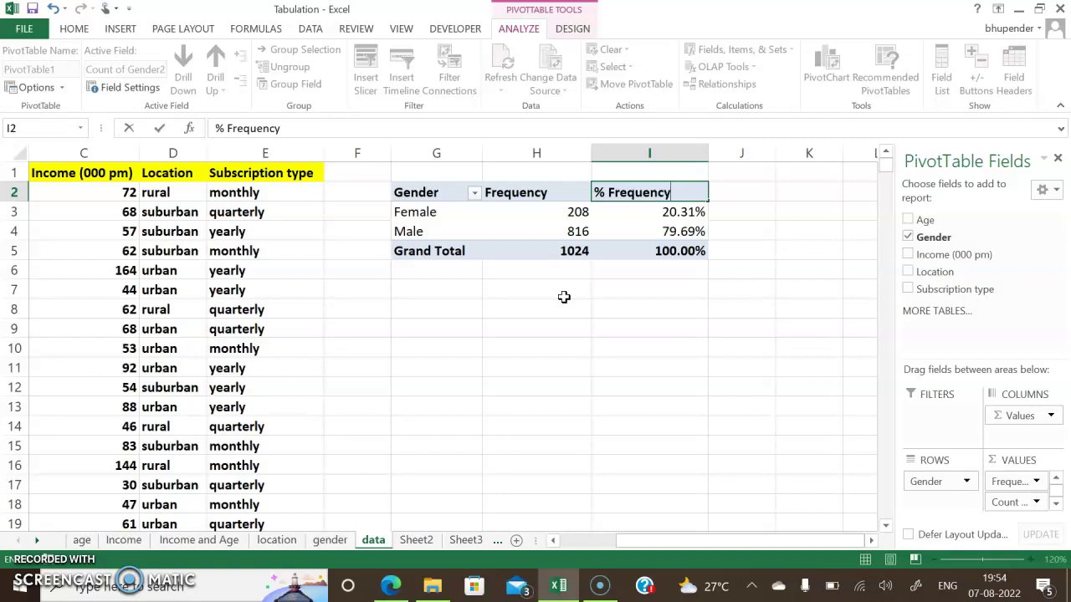
pyautogui.click(565, 297)
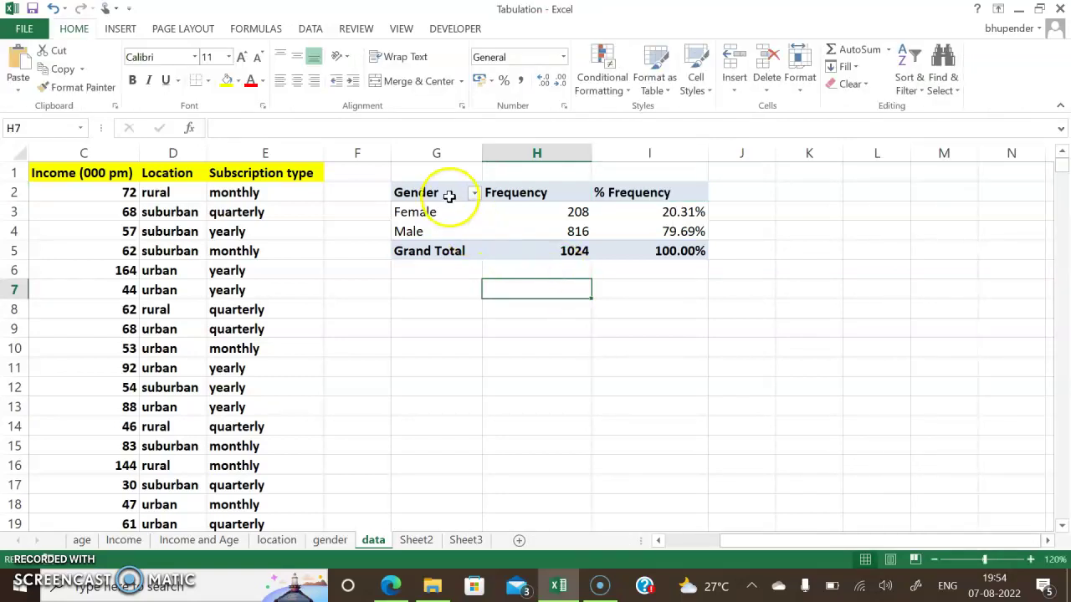
pyautogui.moveTo(448, 192); pyautogui.dragTo(669, 251)
pyautogui.click(508, 304)
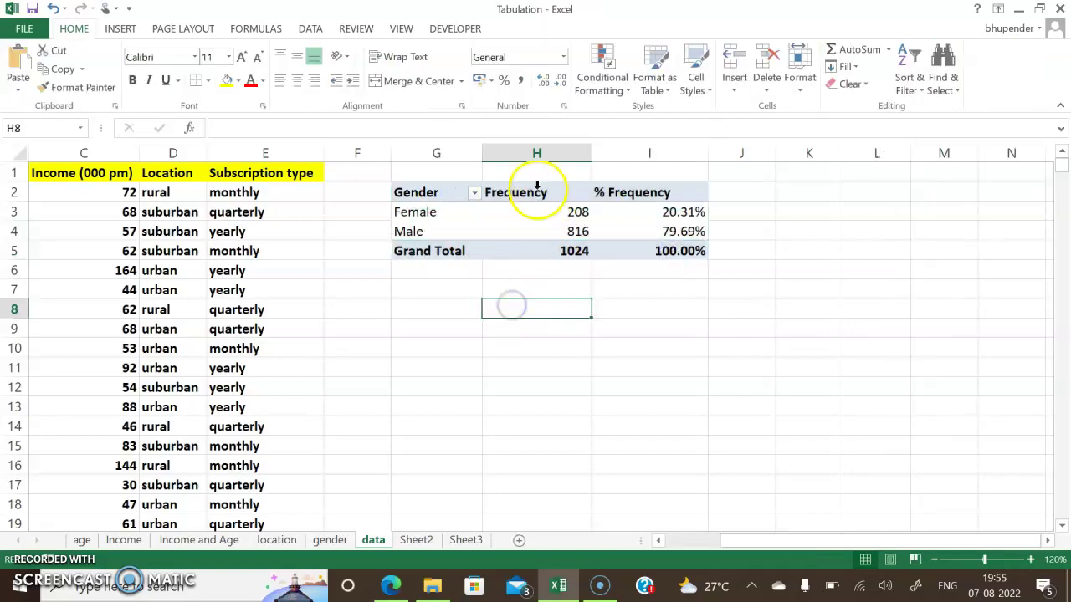
# Filter the Gender PivotTable to show only Female
pyautogui.click(474, 194)
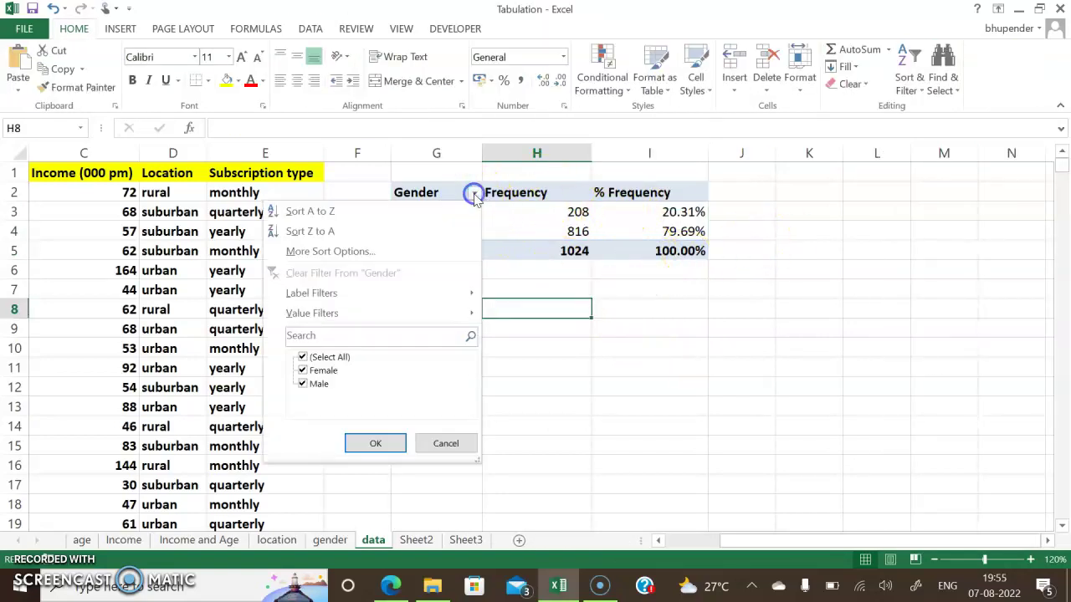
pyautogui.click(303, 358)
pyautogui.click(303, 371)
pyautogui.click(375, 443)
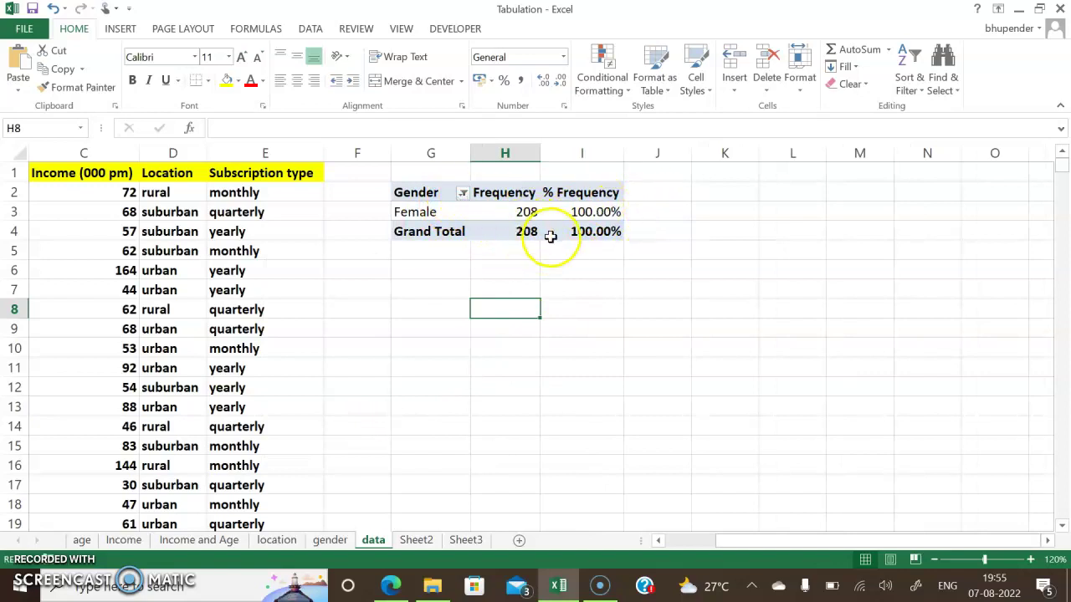
# Include Male again in the Gender PivotTable's filter
pyautogui.click(461, 193)
pyautogui.click(291, 384)
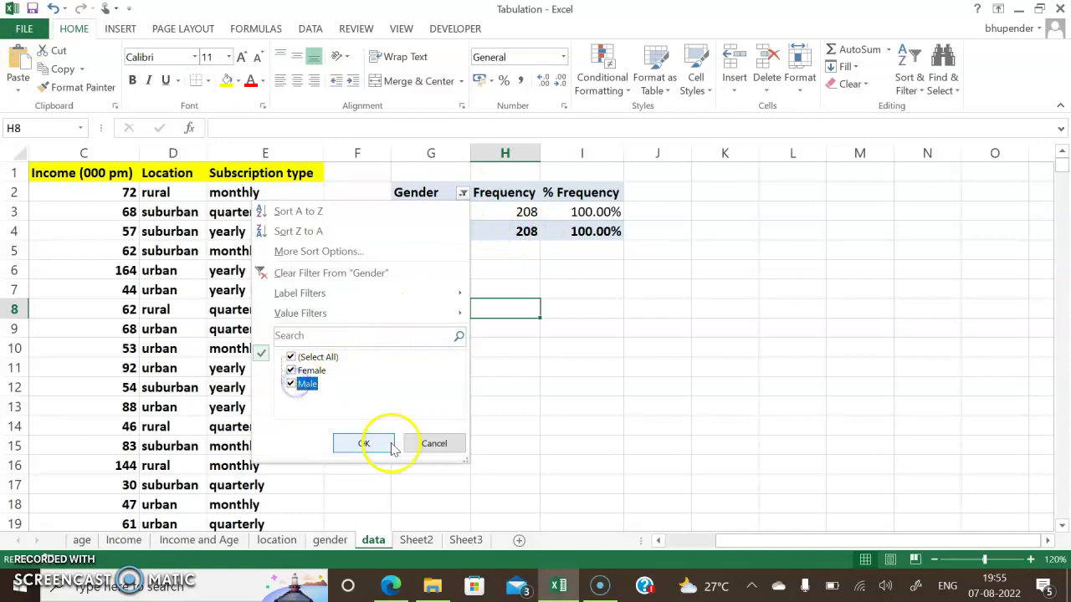
pyautogui.click(363, 444)
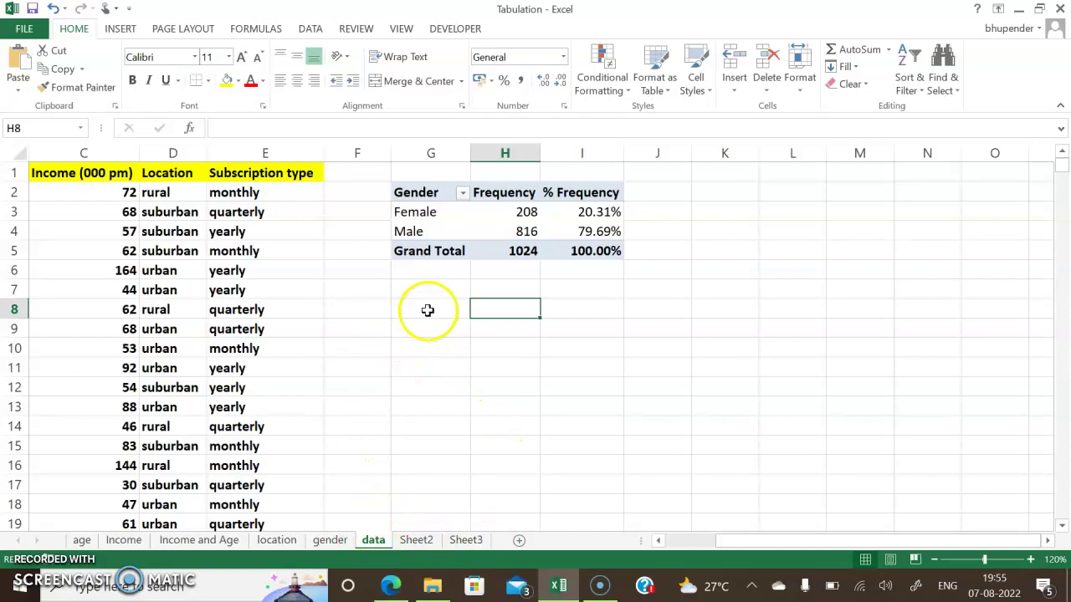
pyautogui.click(112, 309)
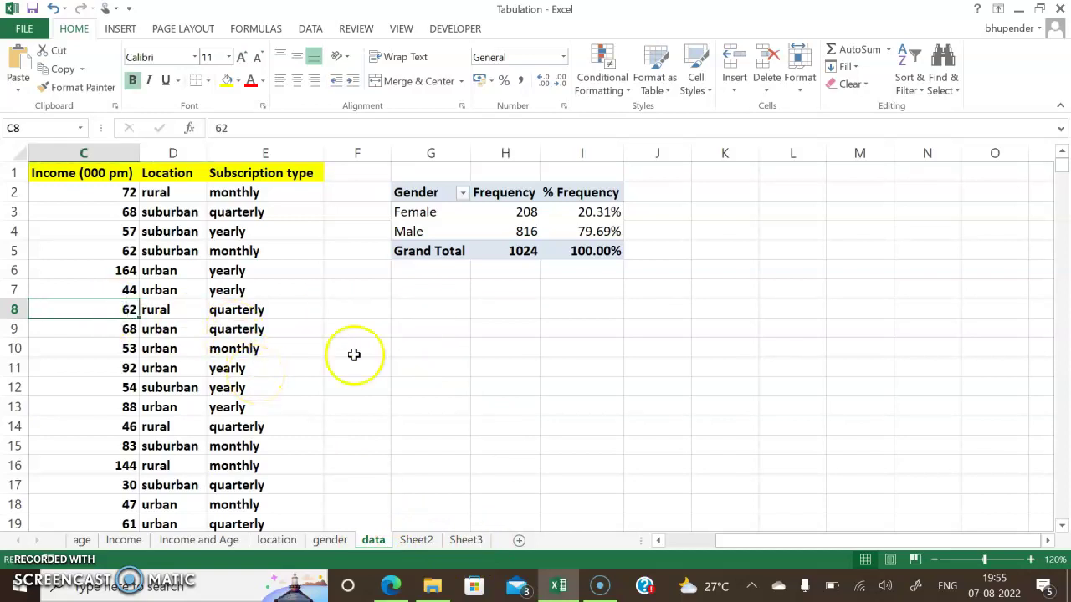
pyautogui.click(498, 343)
pyautogui.click(121, 28)
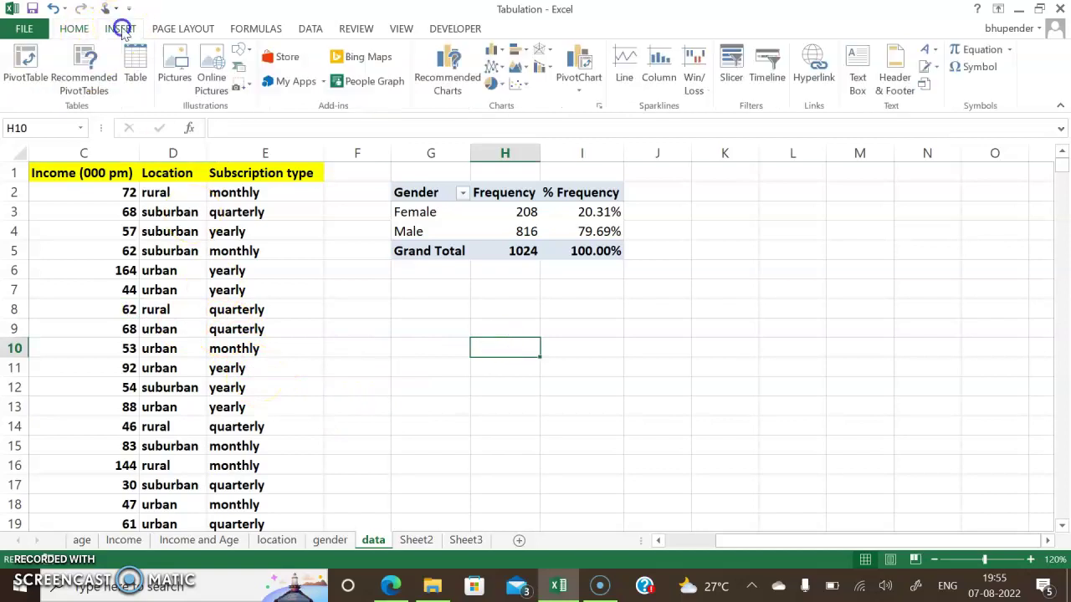
pyautogui.click(25, 63)
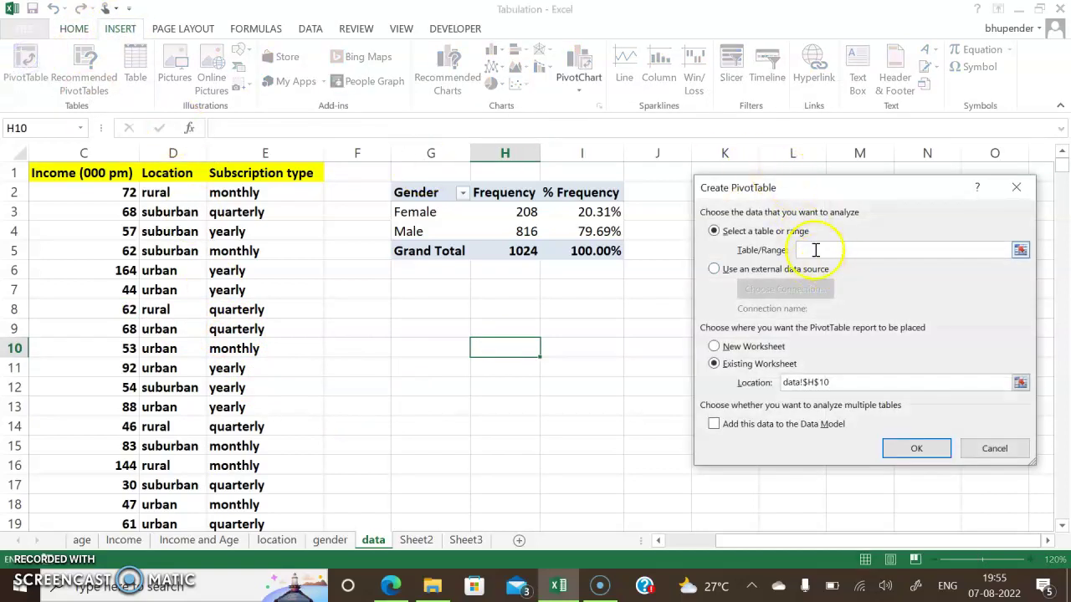
pyautogui.click(1016, 186)
# Create a second PivotTable from data!$A$1:$E$1025 on the existing data worksheet at cell G9
pyautogui.click(147, 310)
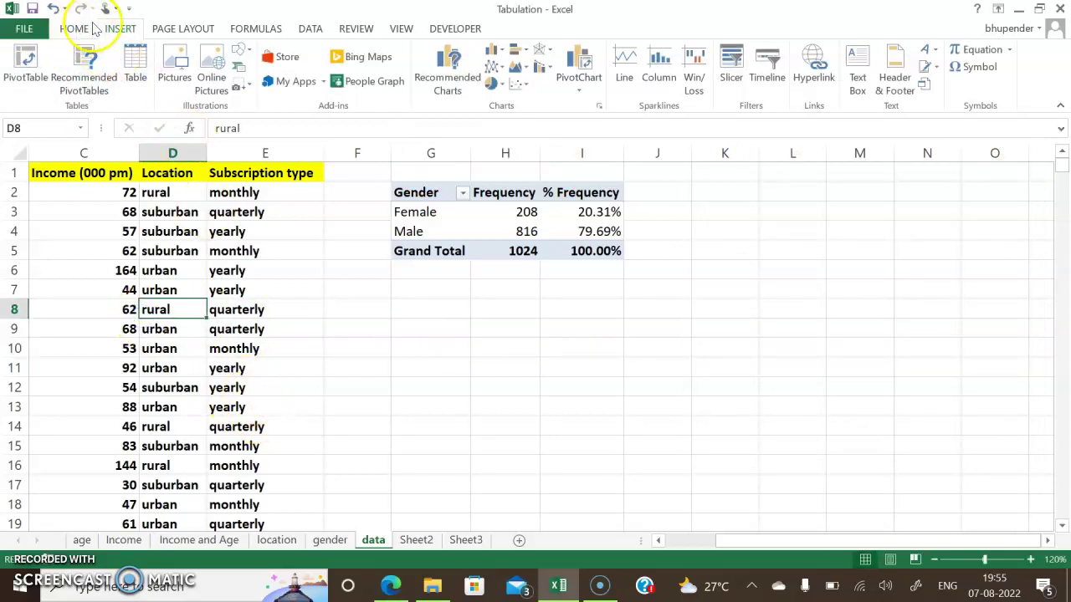
pyautogui.click(25, 67)
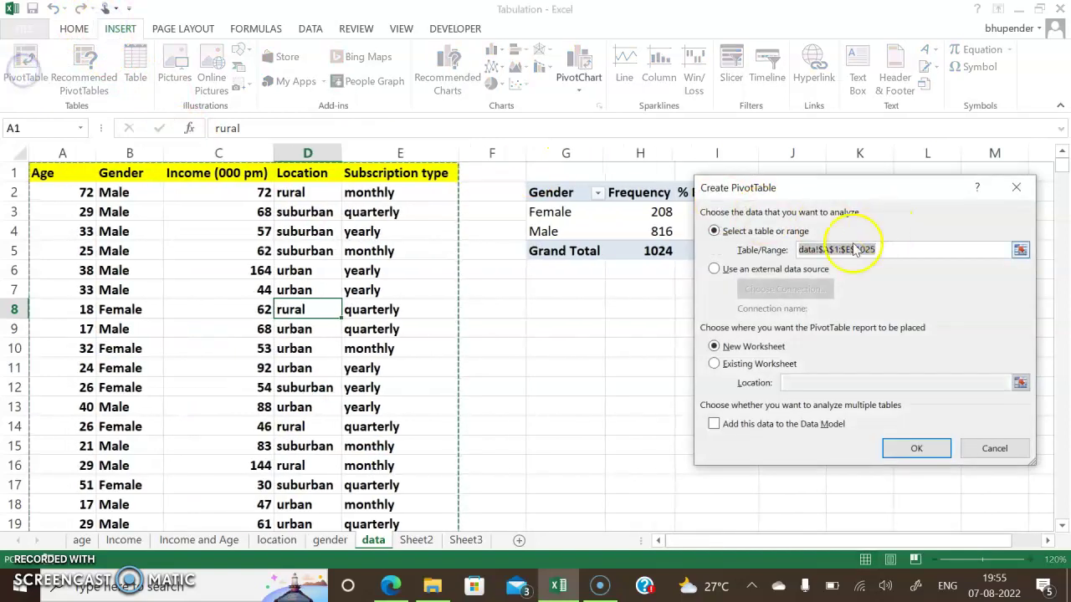
pyautogui.click(713, 364)
pyautogui.click(839, 384)
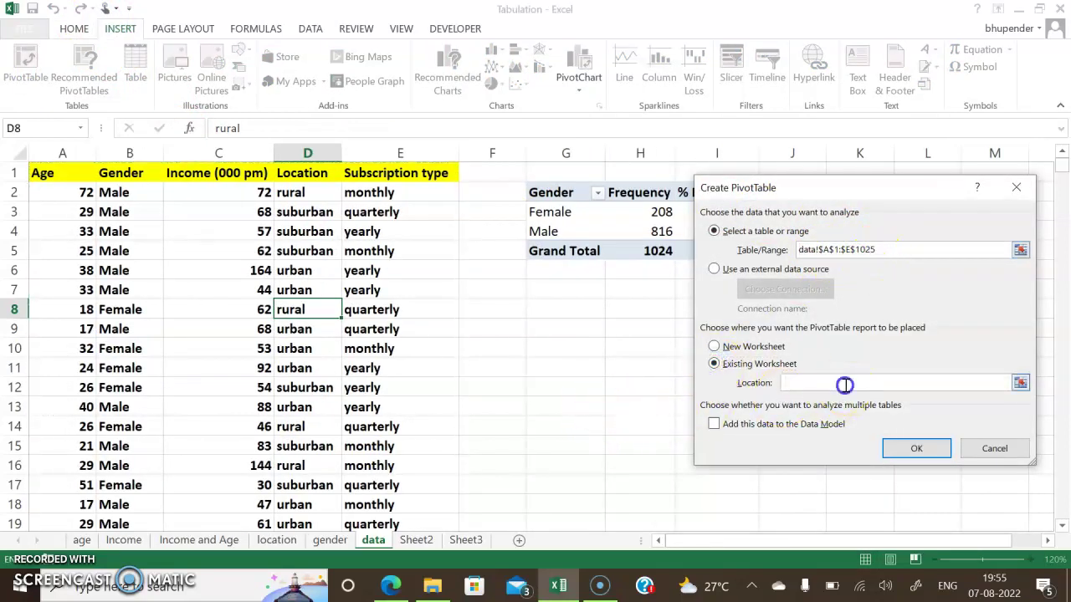
pyautogui.click(555, 324)
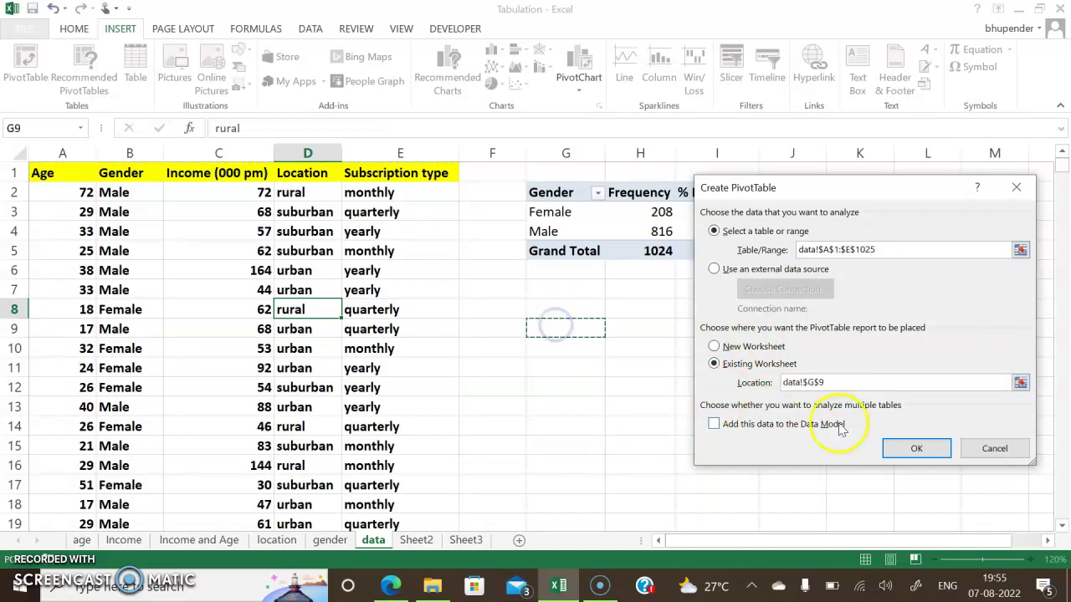
pyautogui.click(916, 449)
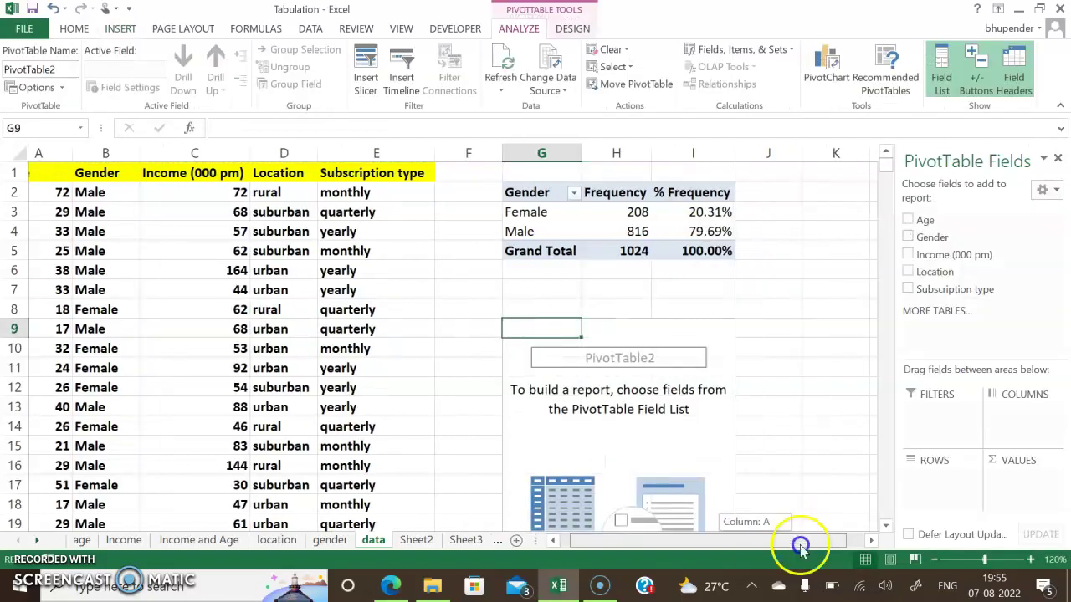
# Add Income (000 pm) to both the rows and the values of the new PivotTable
pyautogui.scroll(-2, 715, 348)
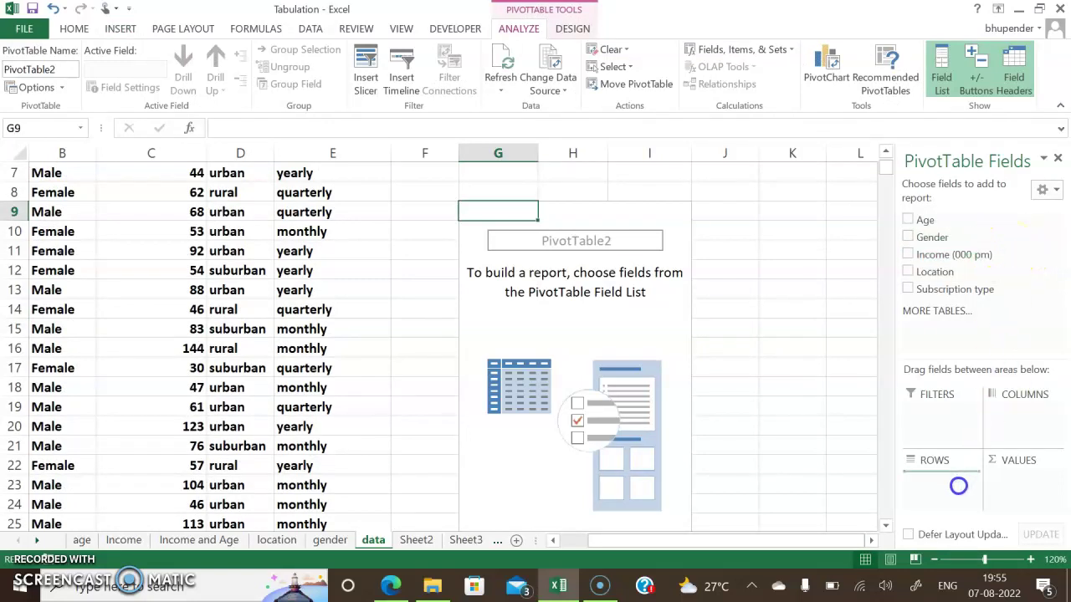
pyautogui.moveTo(959, 485); pyautogui.dragTo(954, 484)
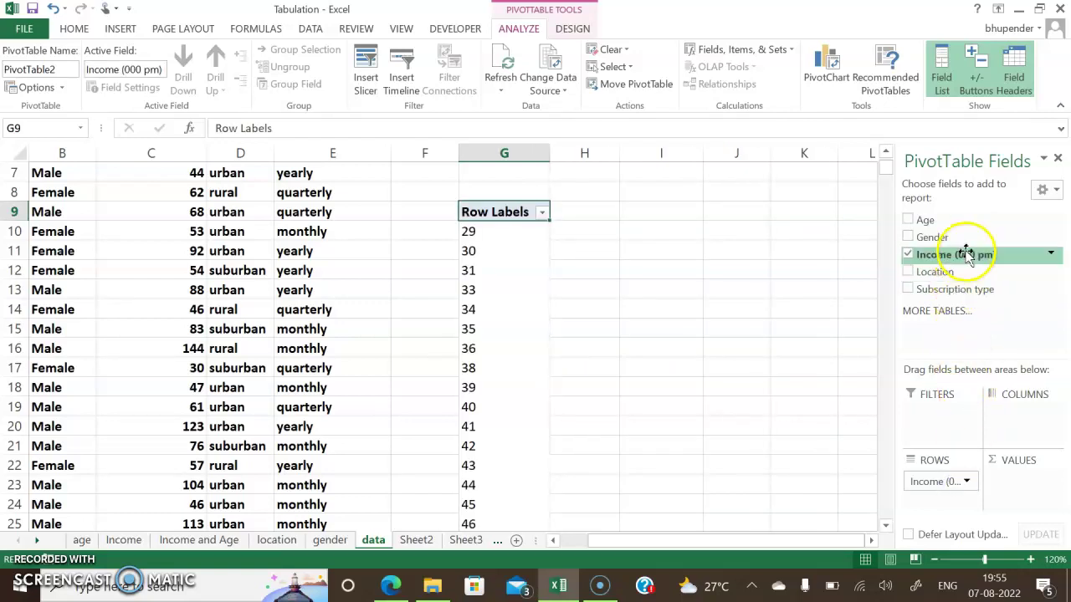
pyautogui.moveTo(982, 255); pyautogui.dragTo(1022, 485)
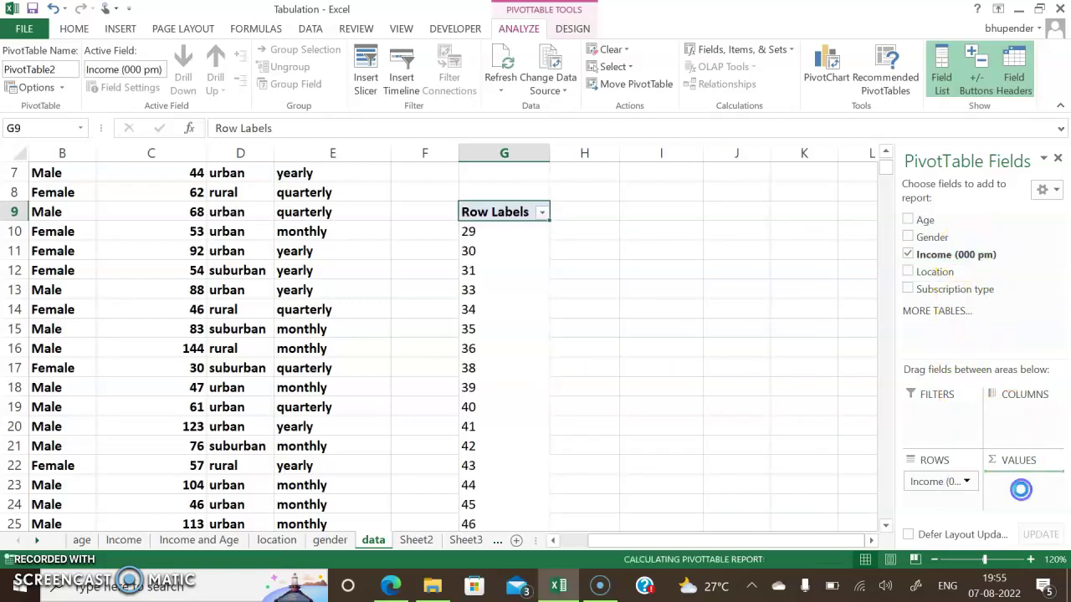
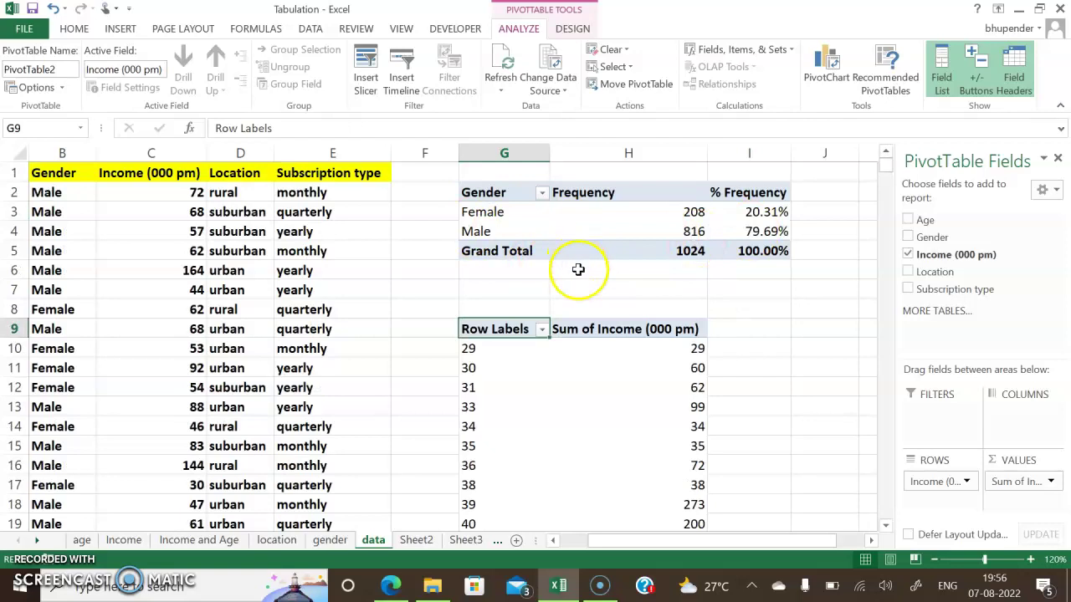
# Enter the title "Qualitative Distribution" in cell G1 above the Gender PivotTable
pyautogui.click(530, 169)
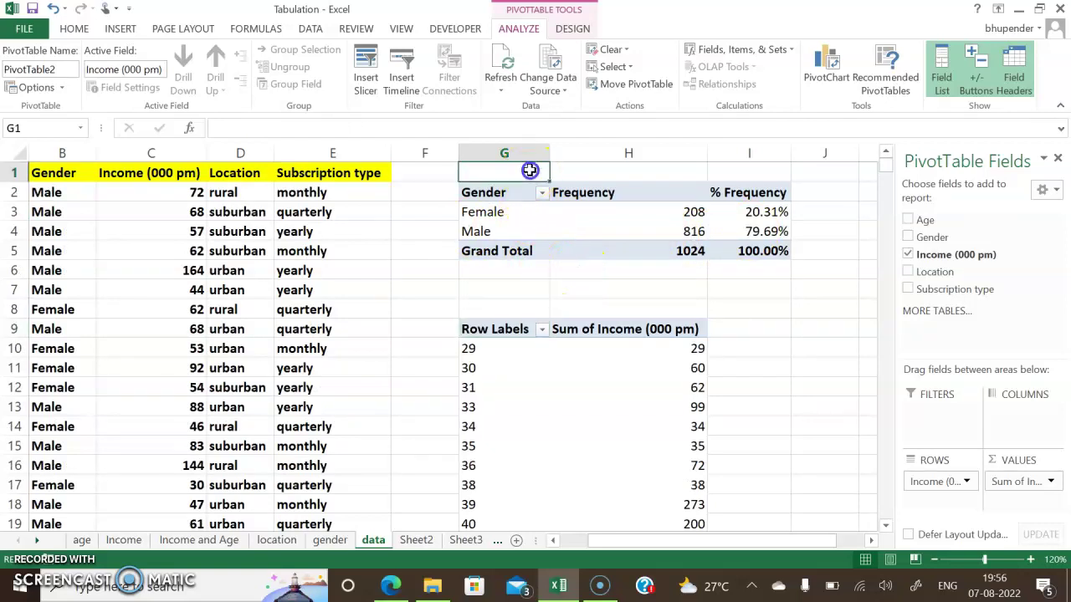
pyautogui.write('Qualitative Distri')
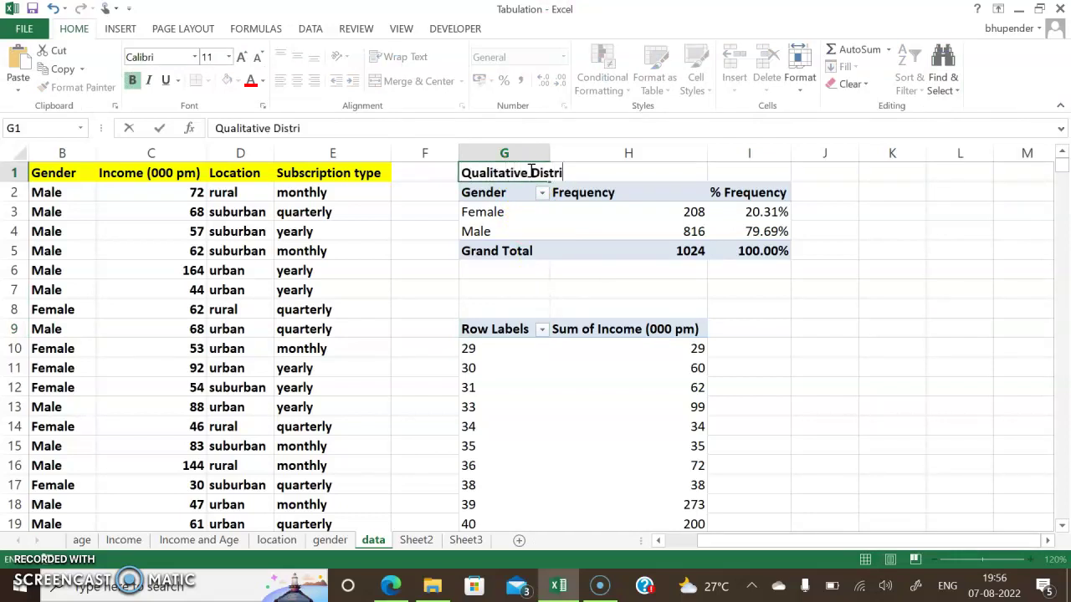
pyautogui.write('bution')
pyautogui.click(586, 350)
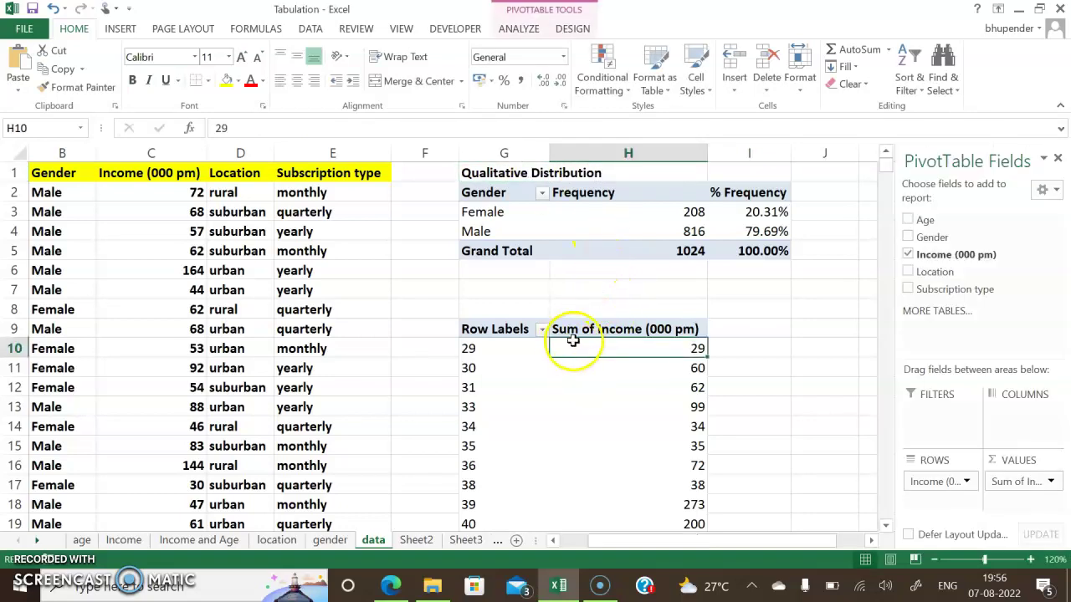
pyautogui.click(584, 331)
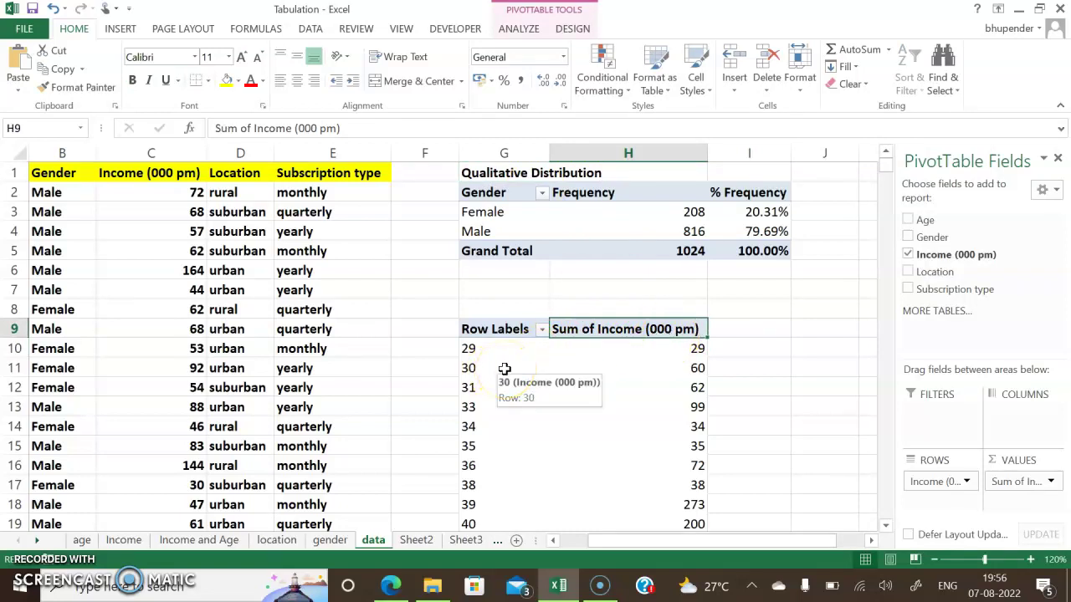
# Enter the title "Quantitative Distribution" in cell G8 above the income PivotTable
pyautogui.click(508, 309)
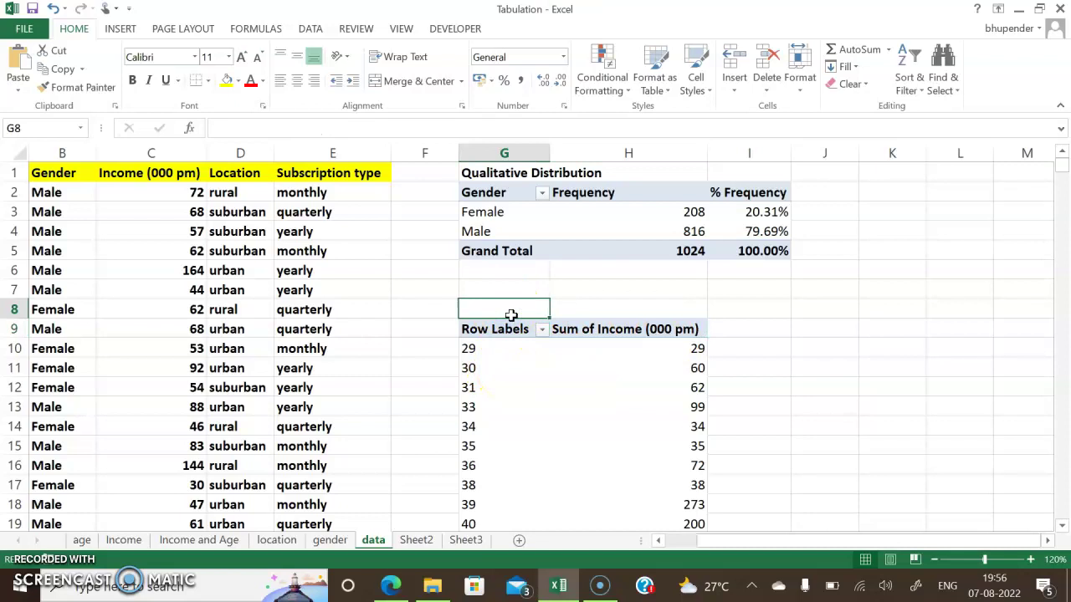
pyautogui.write('Quantitative Distribution')
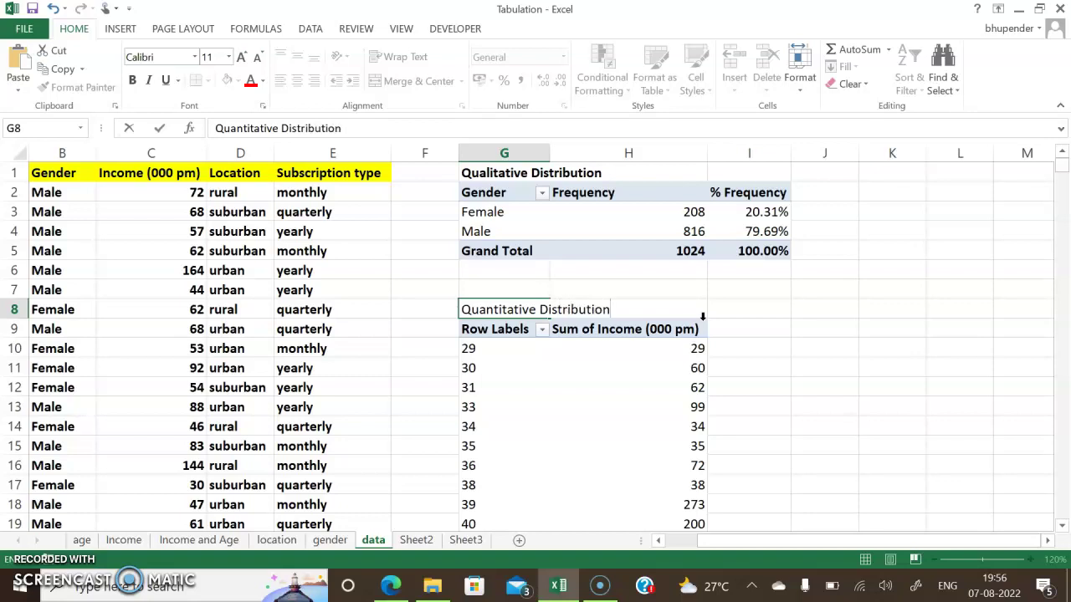
pyautogui.click(719, 365)
# Summarize the income values in the Quantitative Distribution PivotTable by Count instead of Sum
pyautogui.scroll(-2, 530, 347)
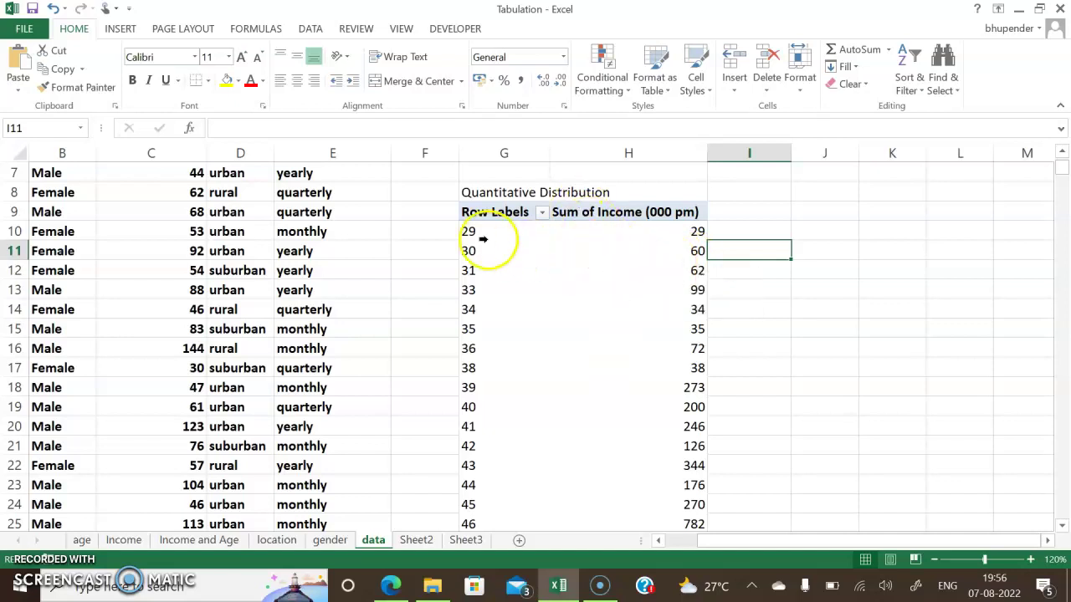
pyautogui.moveTo(637, 231)
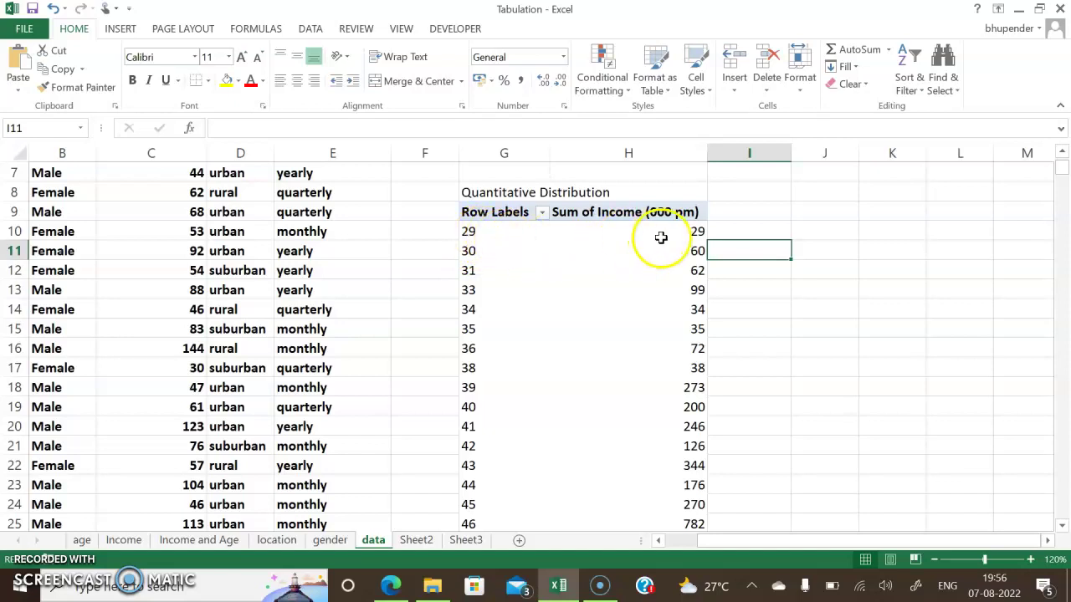
pyautogui.click(619, 231)
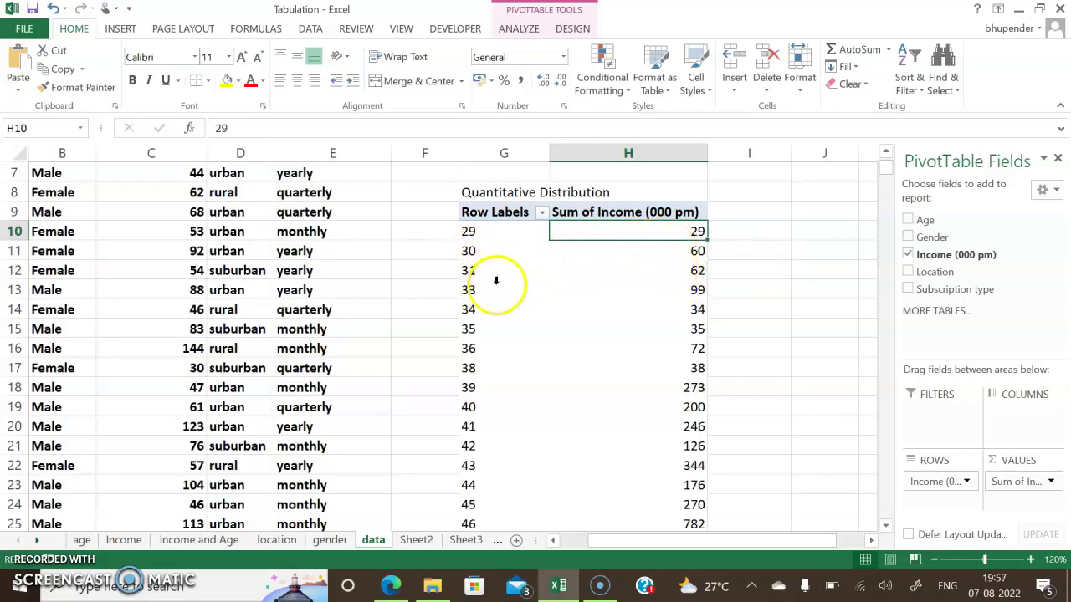
pyautogui.rightClick(611, 231)
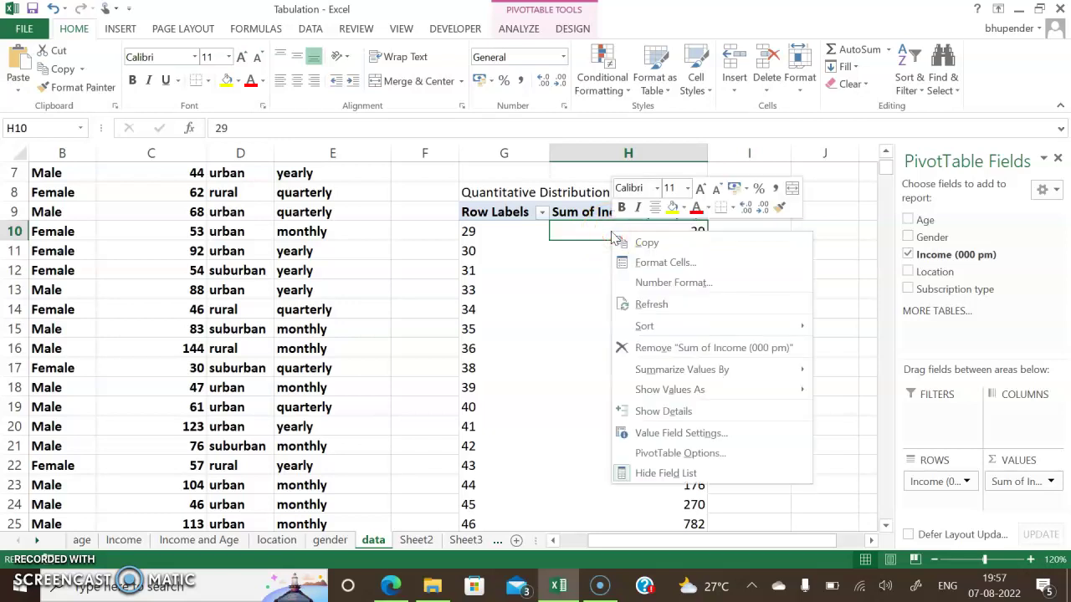
pyautogui.moveTo(697, 376)
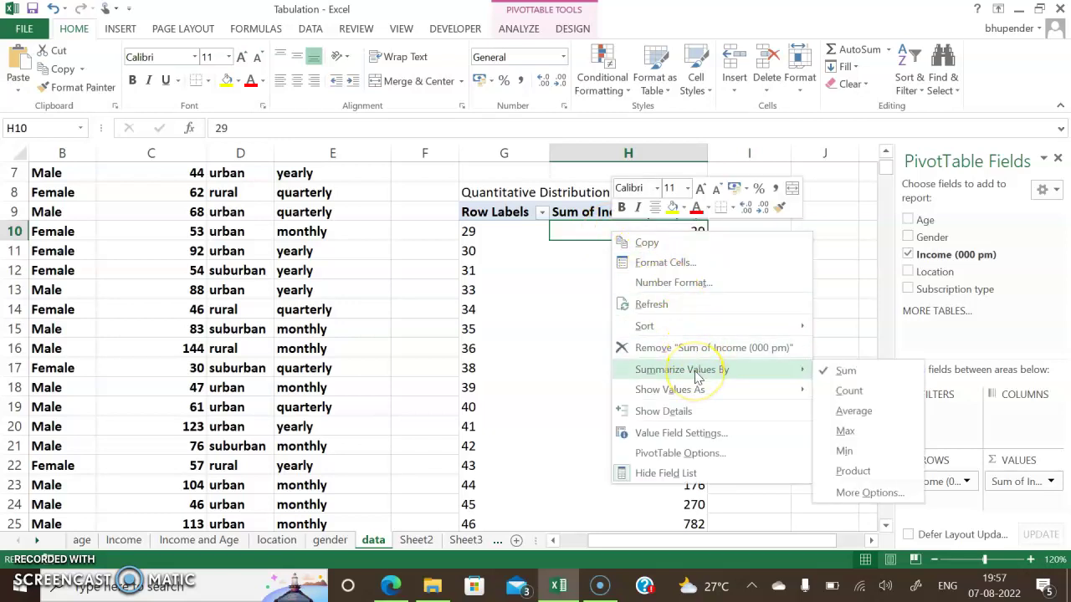
pyautogui.click(849, 391)
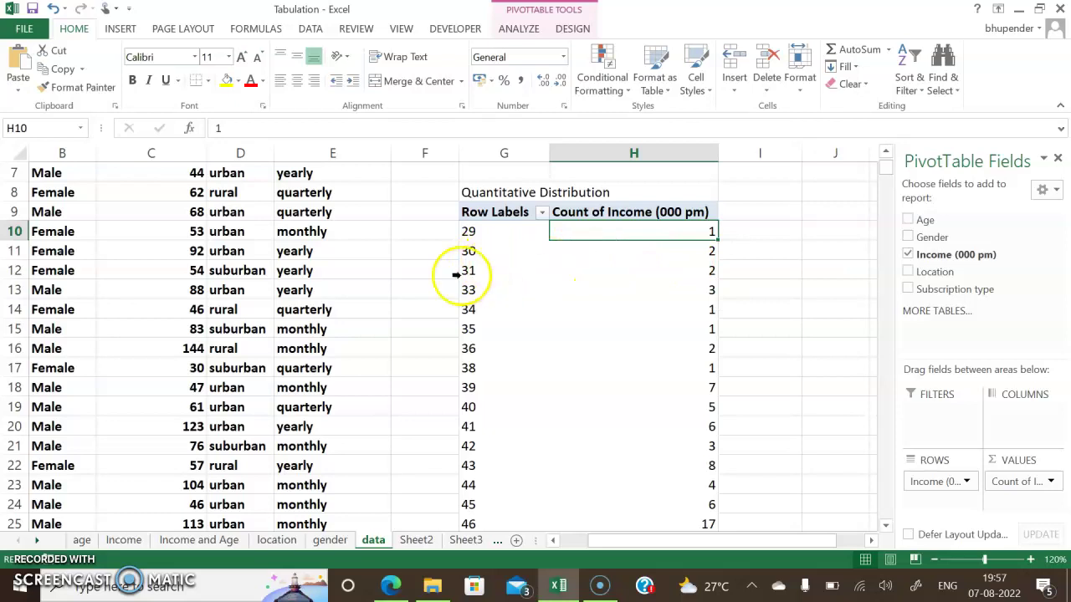
# Group the income row labels of the Quantitative Distribution PivotTable from 29 to 259 in intervals of 10
pyautogui.scroll(-6, 728, 339)
pyautogui.scroll(6, 683, 366)
pyautogui.scroll(-9, 681, 354)
pyautogui.moveTo(887, 184); pyautogui.dragTo(892, 161)
pyautogui.scroll(-1, 531, 351)
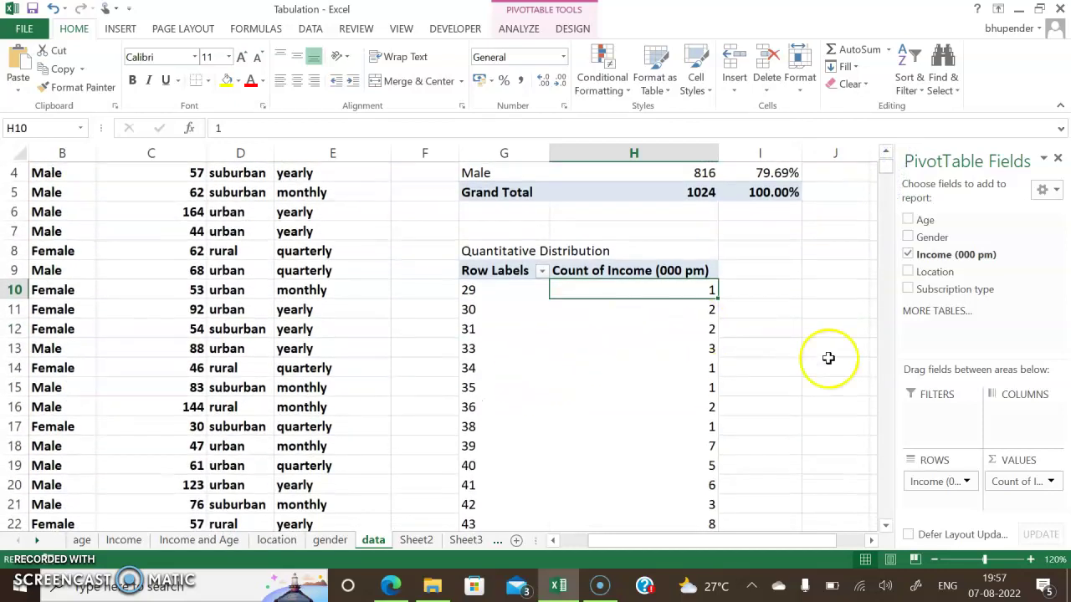
pyautogui.rightClick(466, 368)
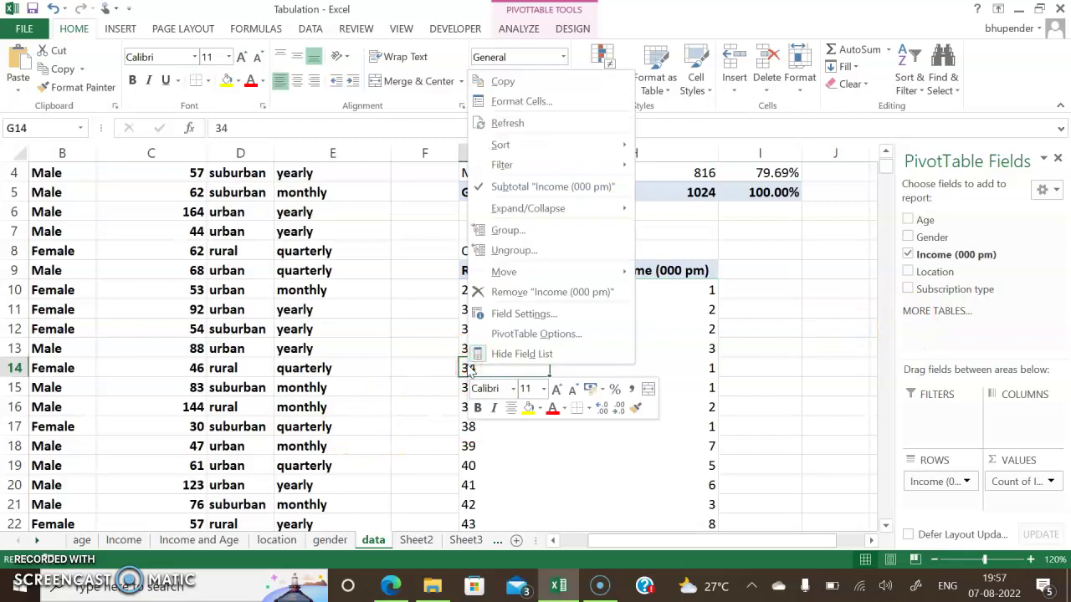
pyautogui.click(508, 230)
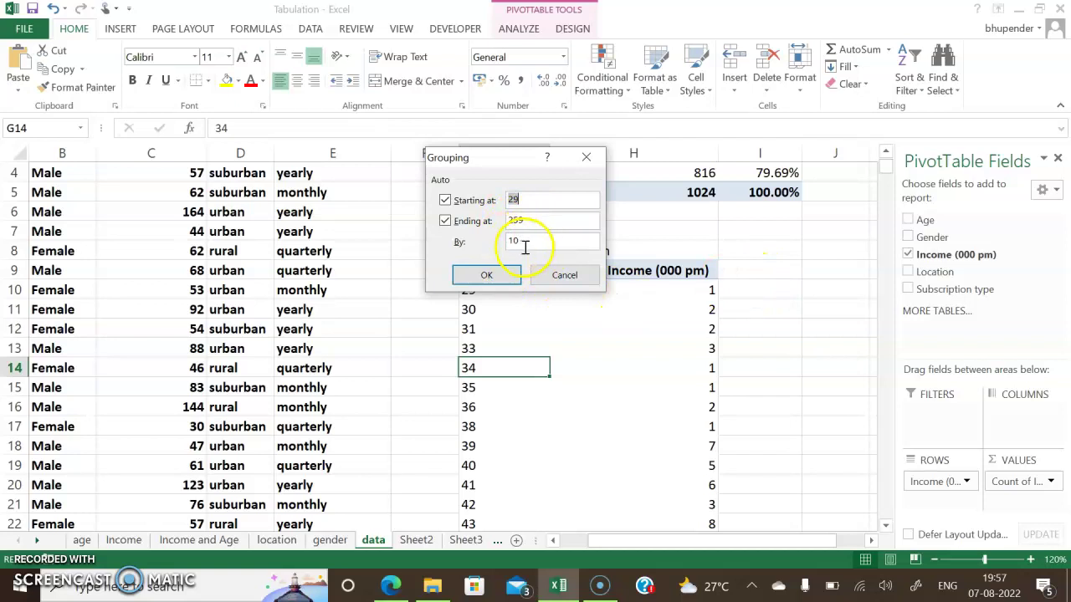
pyautogui.click(503, 279)
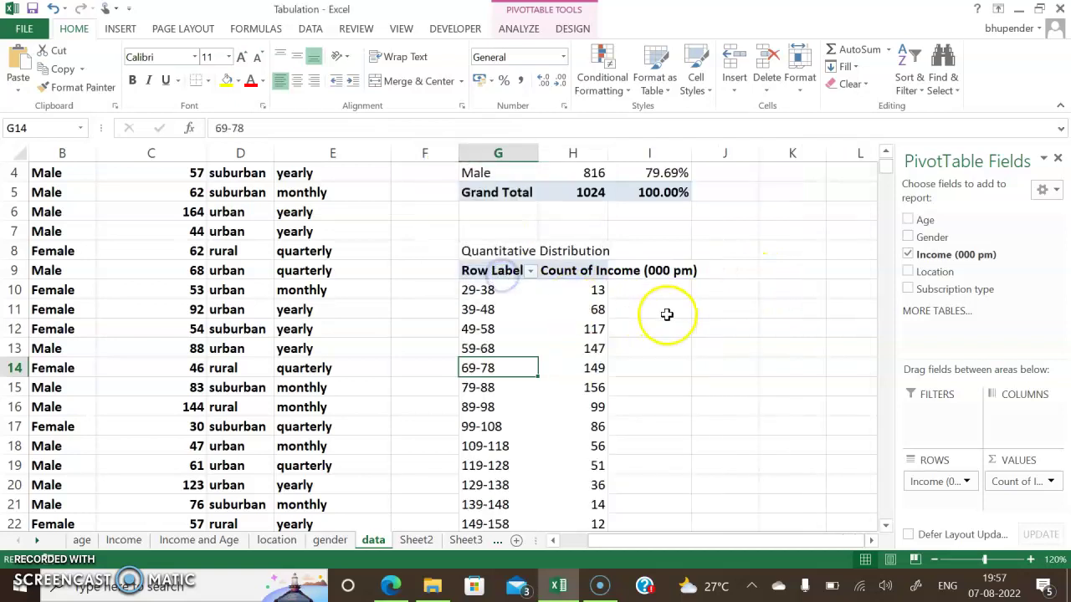
# Review the grouped income classes and regroup the row labels in intervals of 20
pyautogui.scroll(-5, 653, 335)
pyautogui.scroll(4, 654, 342)
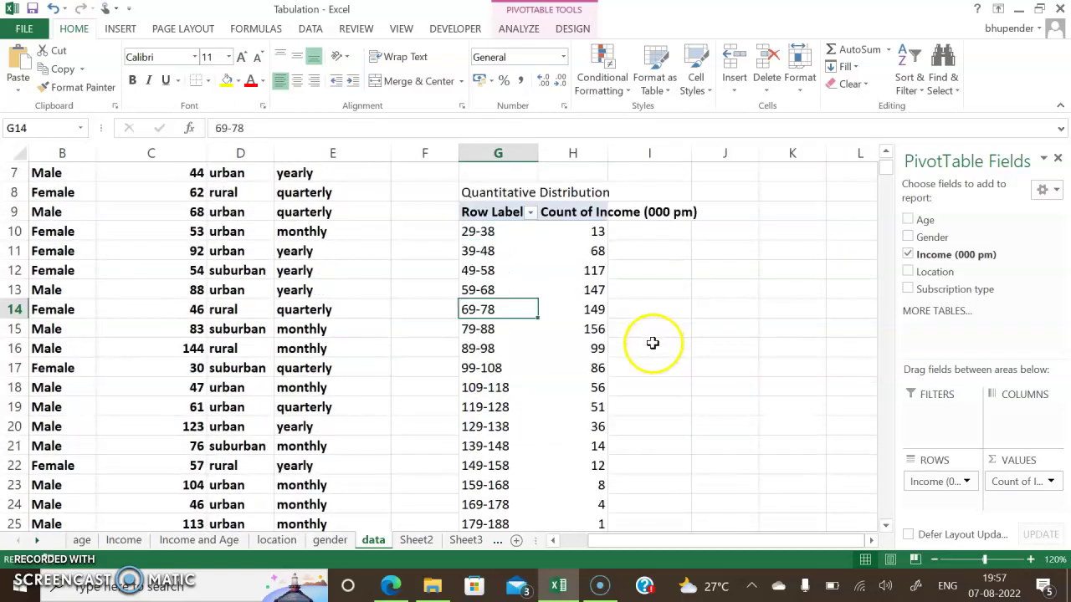
pyautogui.scroll(-4, 490, 335)
pyautogui.scroll(5, 500, 348)
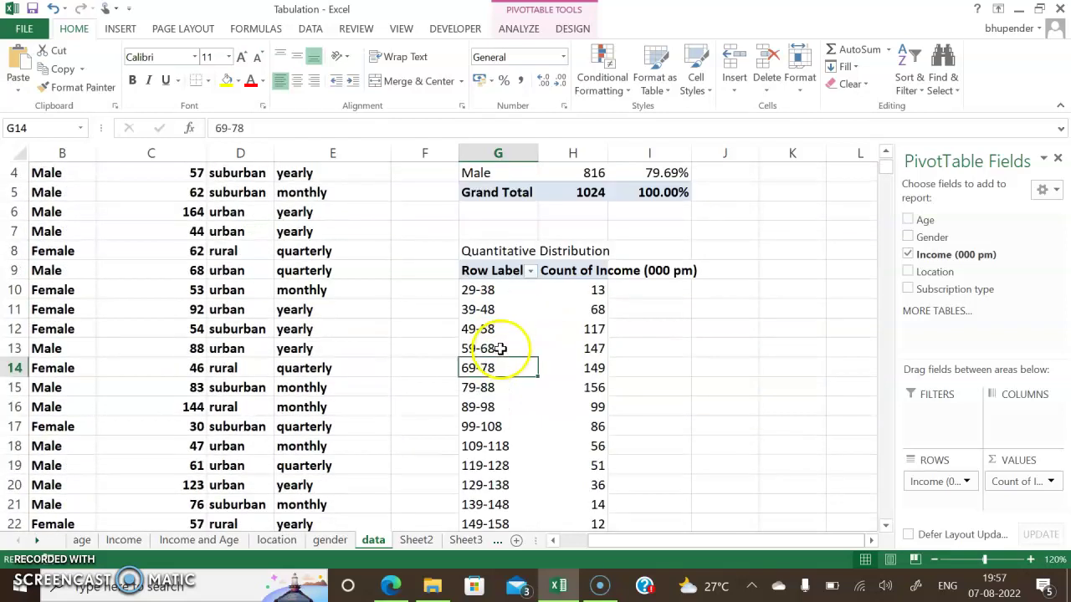
pyautogui.rightClick(483, 349)
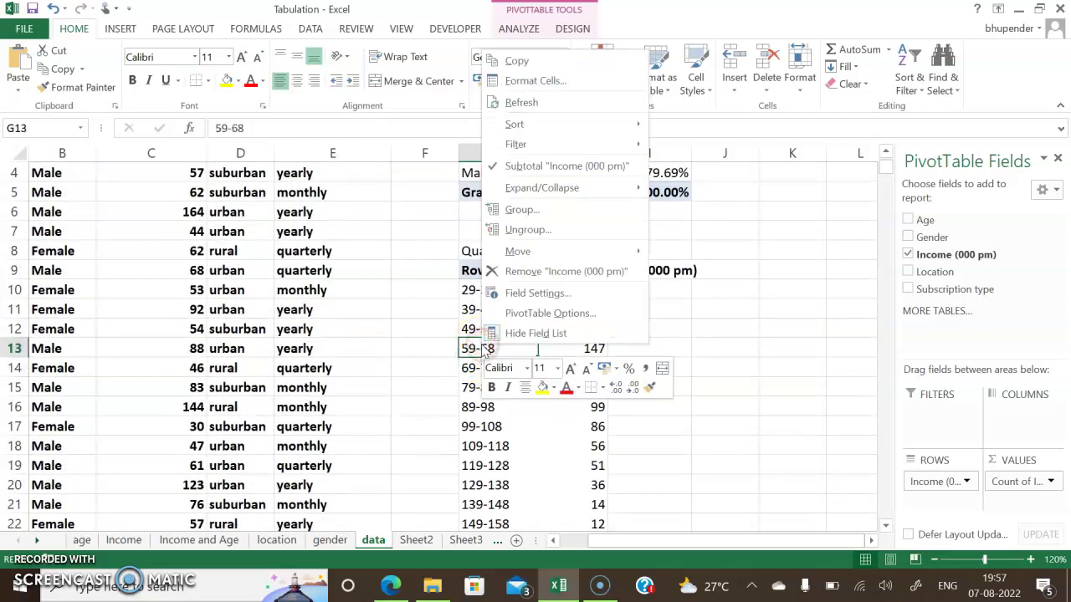
pyautogui.click(529, 216)
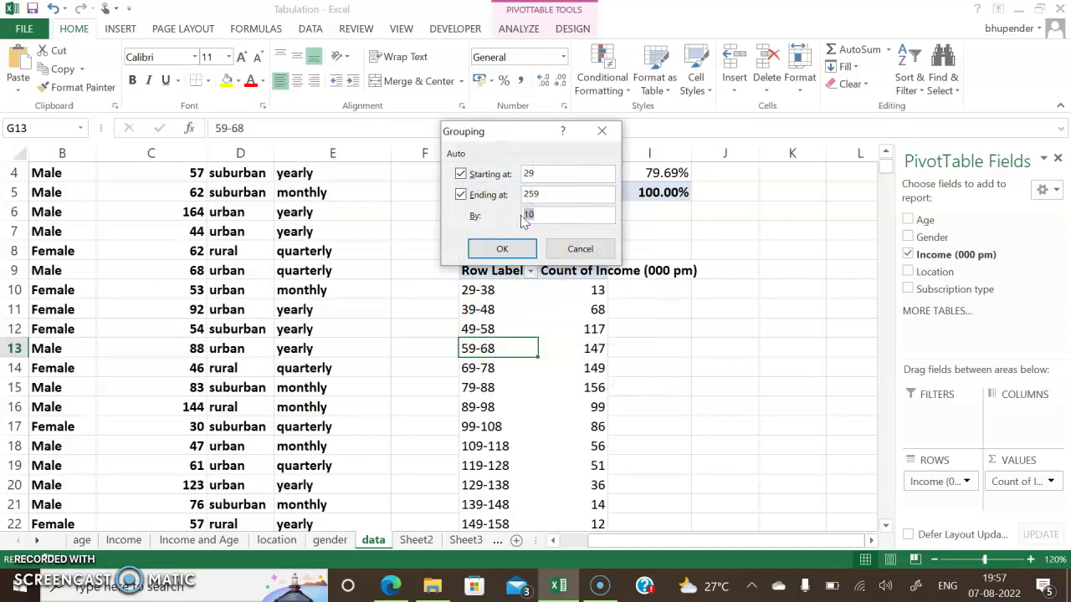
pyautogui.click(502, 248)
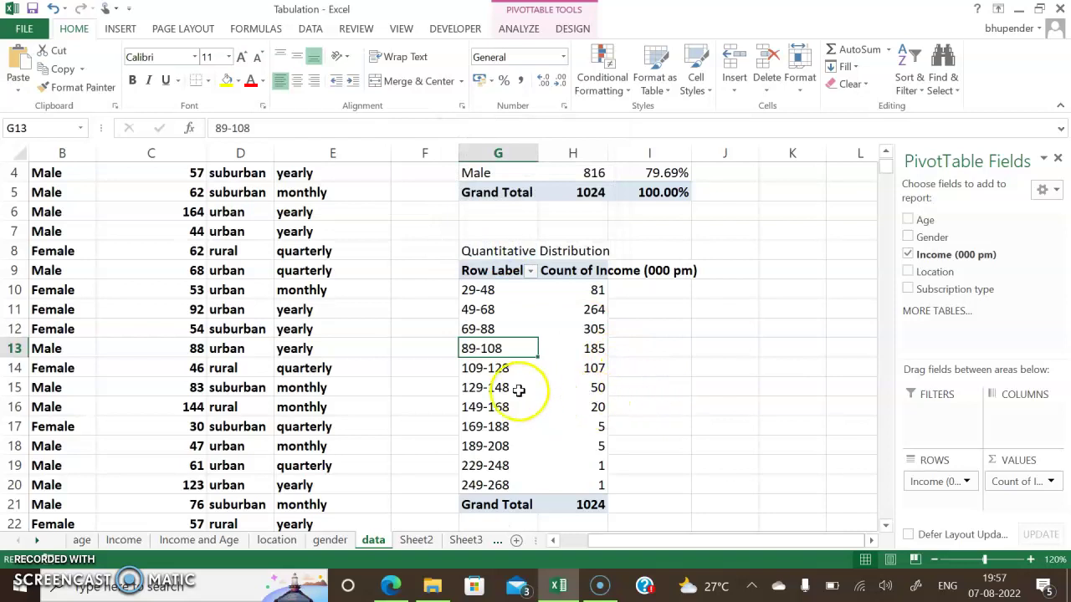
# Change the grouping interval of the income row labels to 25
pyautogui.rightClick(476, 379)
pyautogui.click(535, 246)
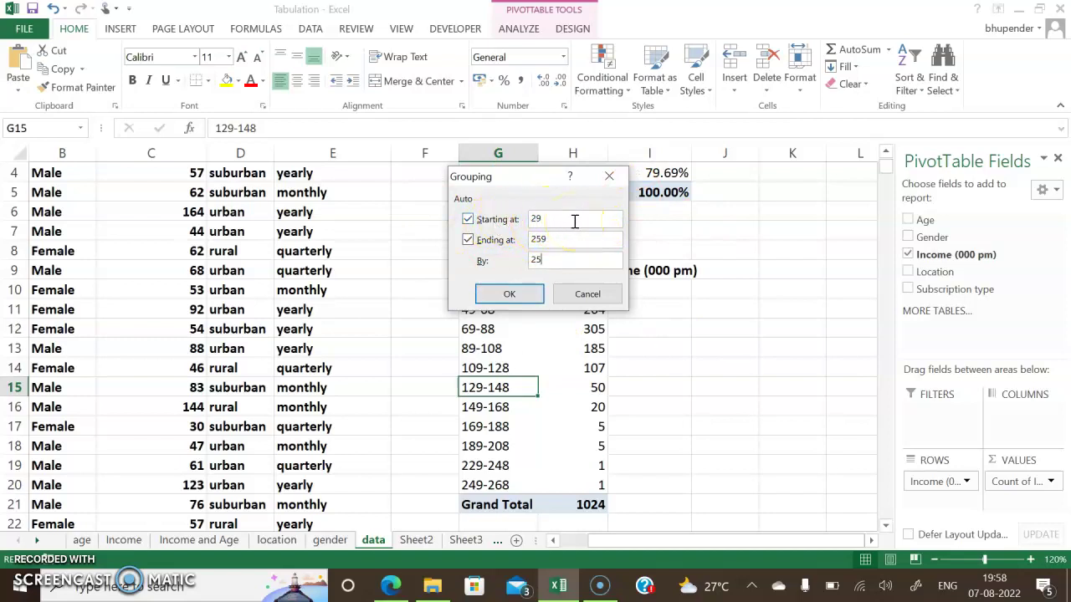
pyautogui.click(538, 290)
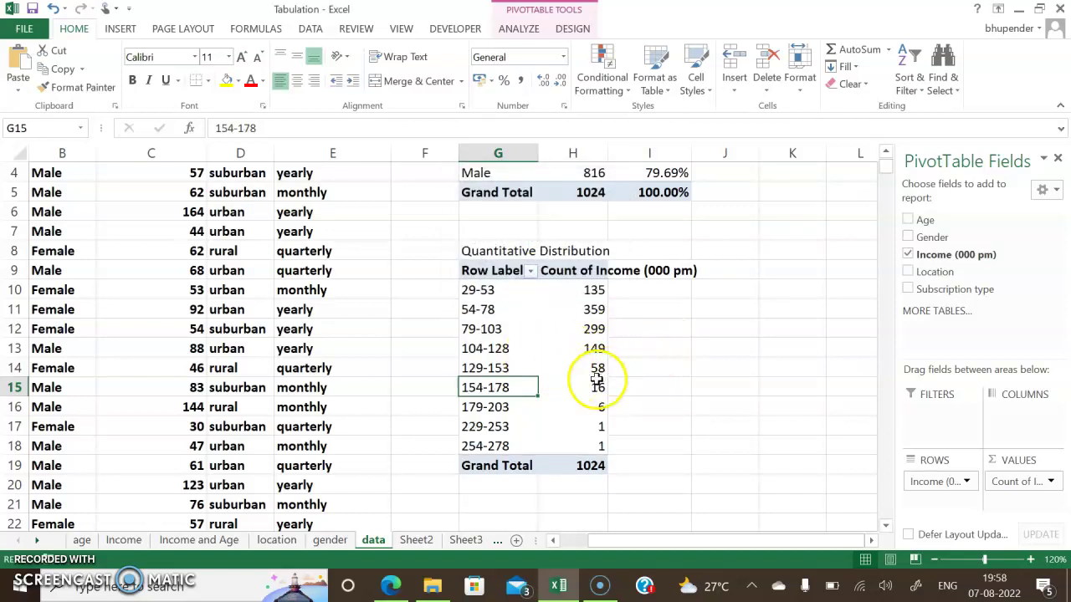
# Regroup the income row labels from 29 to 259 in intervals of 30, and widen column H to fit its header
pyautogui.rightClick(481, 332)
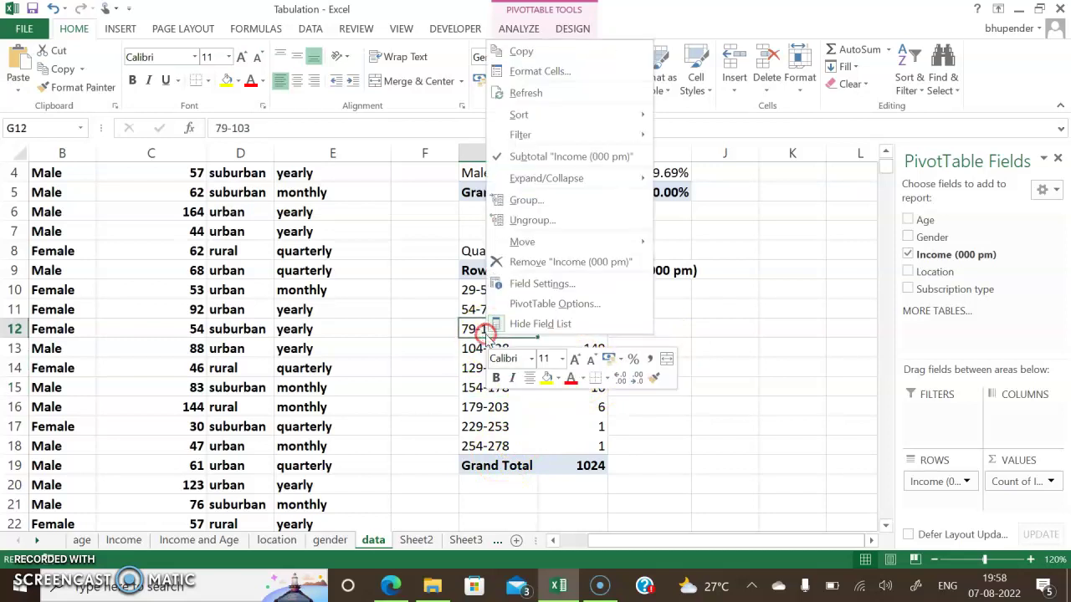
pyautogui.click(552, 203)
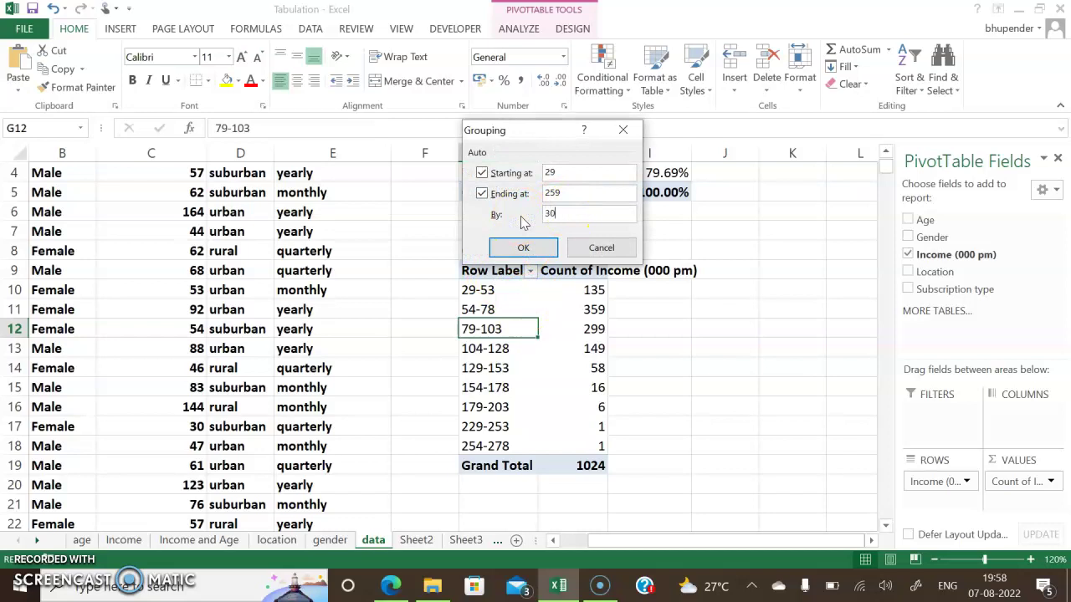
pyautogui.click(544, 247)
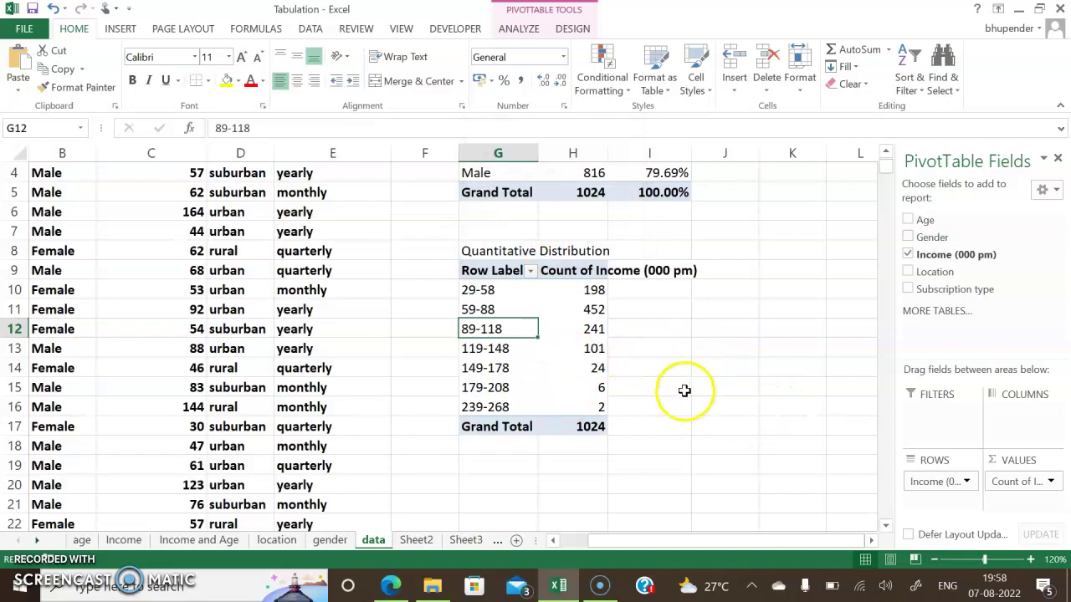
pyautogui.moveTo(607, 155); pyautogui.dragTo(701, 179)
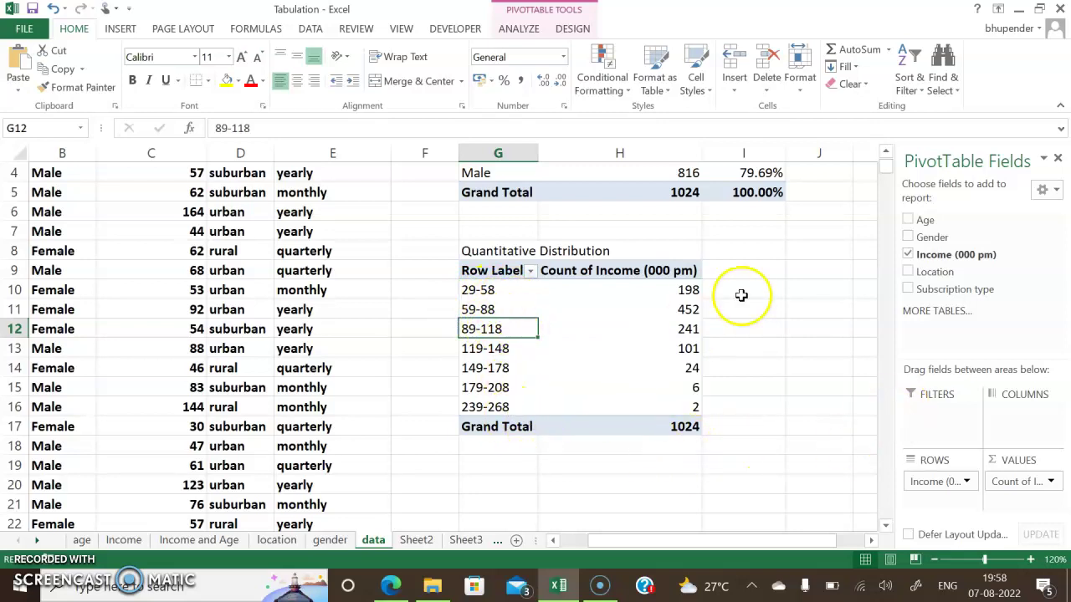
# Add Income (000 pm) to the values a second time and show this column as % of Column Total
pyautogui.moveTo(957, 255); pyautogui.dragTo(1018, 474)
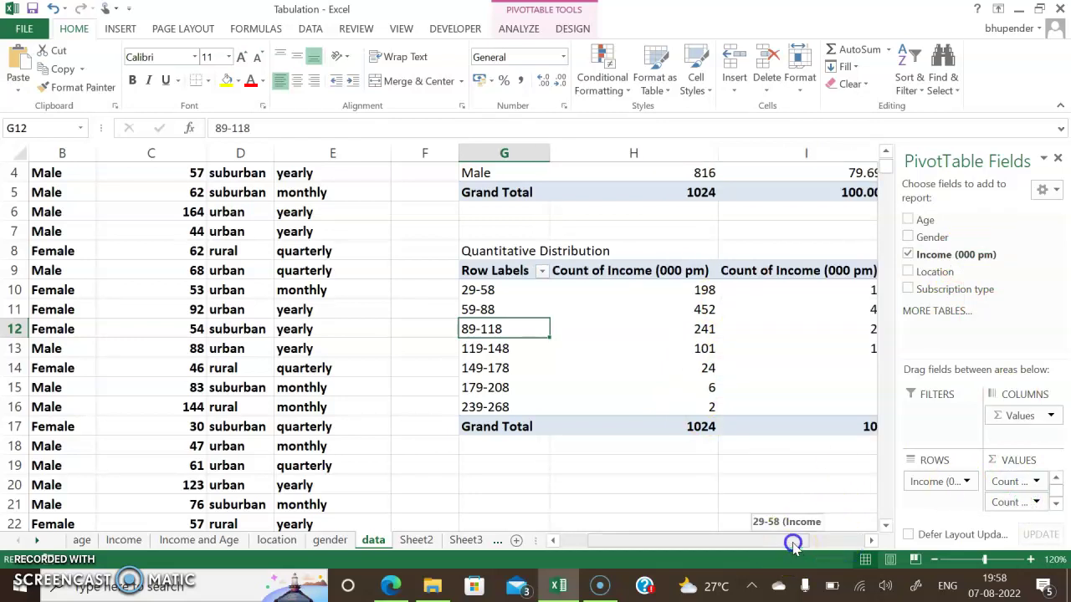
pyautogui.moveTo(792, 541); pyautogui.dragTo(829, 541)
pyautogui.click(626, 326)
pyautogui.rightClick(626, 325)
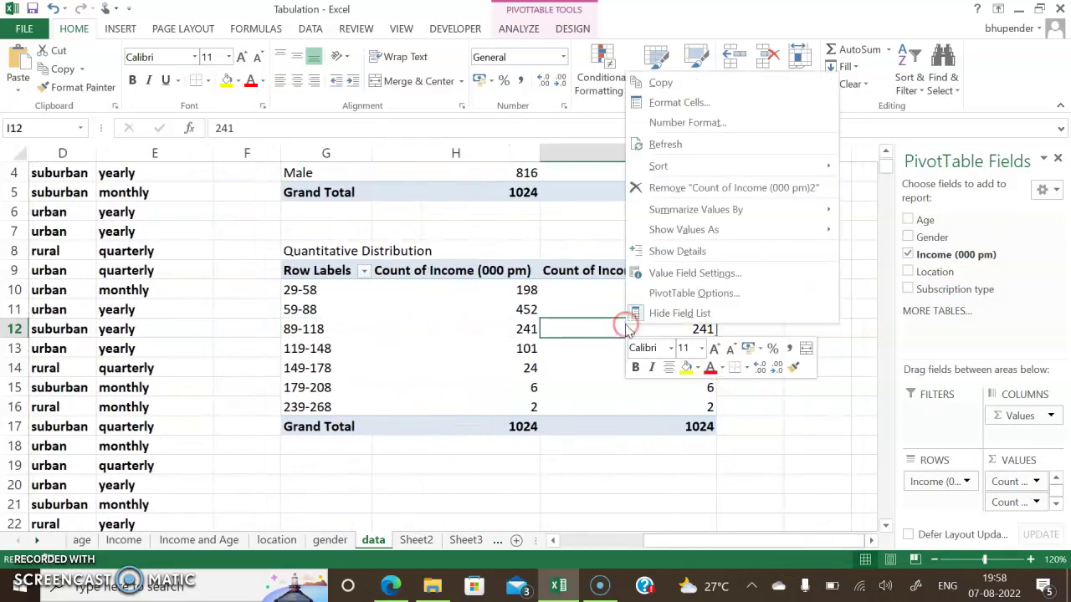
pyautogui.moveTo(735, 241)
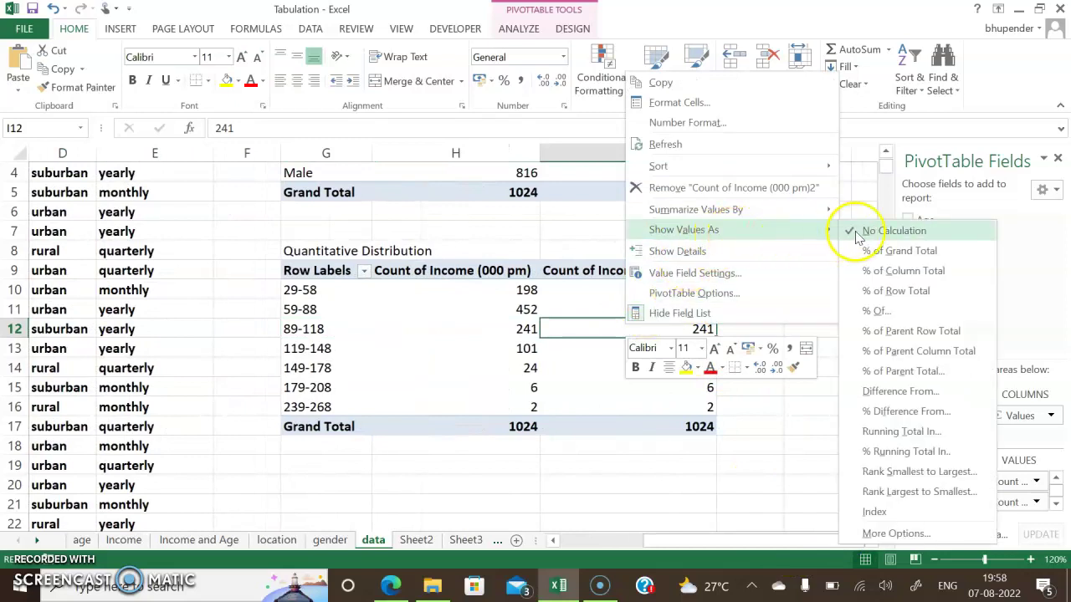
pyautogui.click(900, 270)
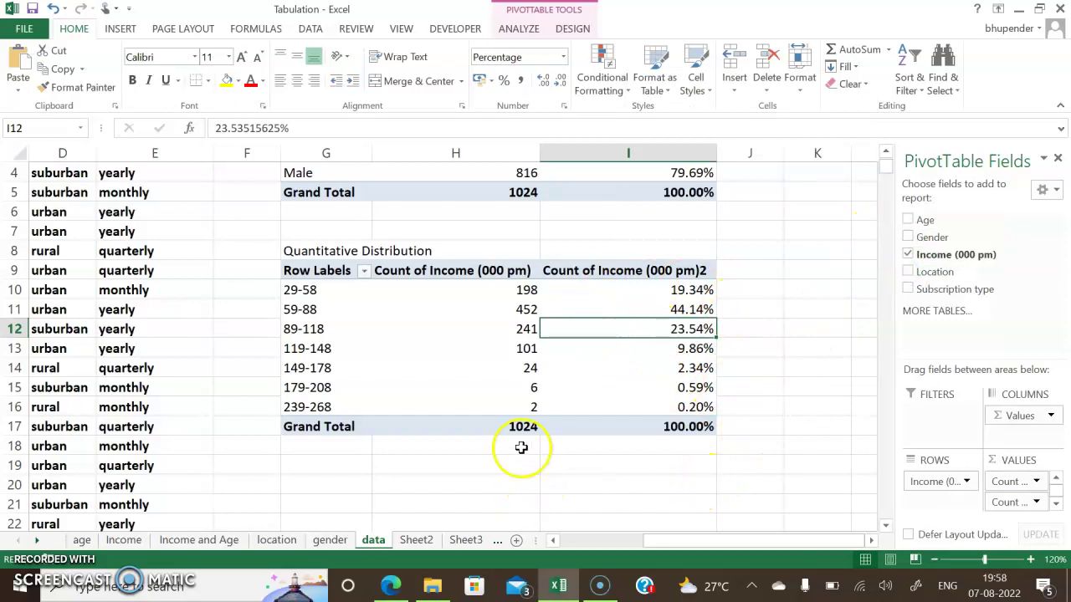
# Rename the income PivotTable's headers in G9:I9 to "Income (000 INR)", "Frequency" and "% Frequency"
pyautogui.click(298, 269)
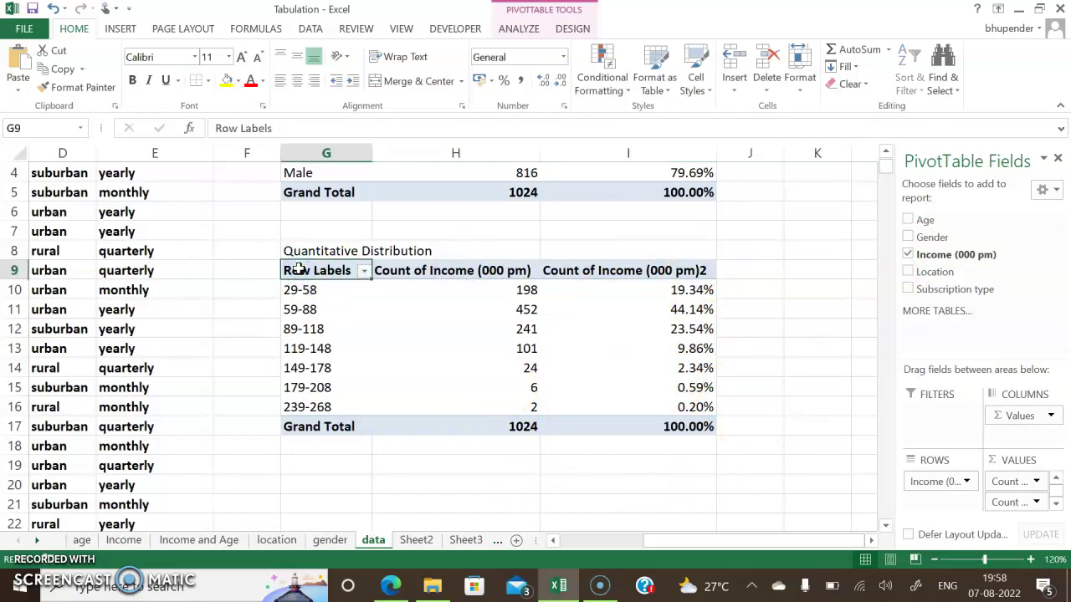
pyautogui.write('Income (')
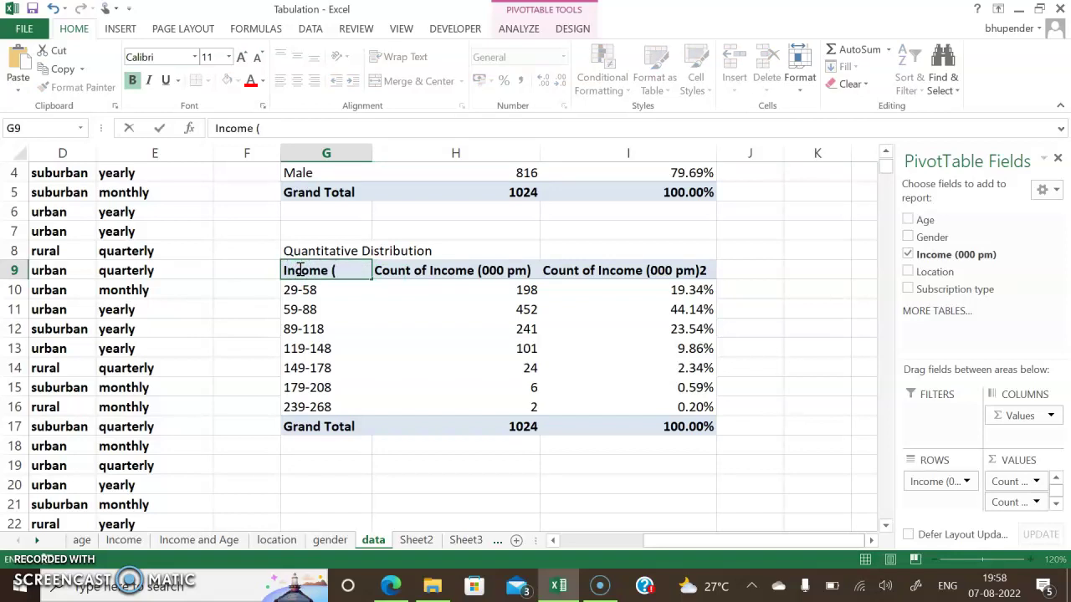
pyautogui.write('000 INR)')
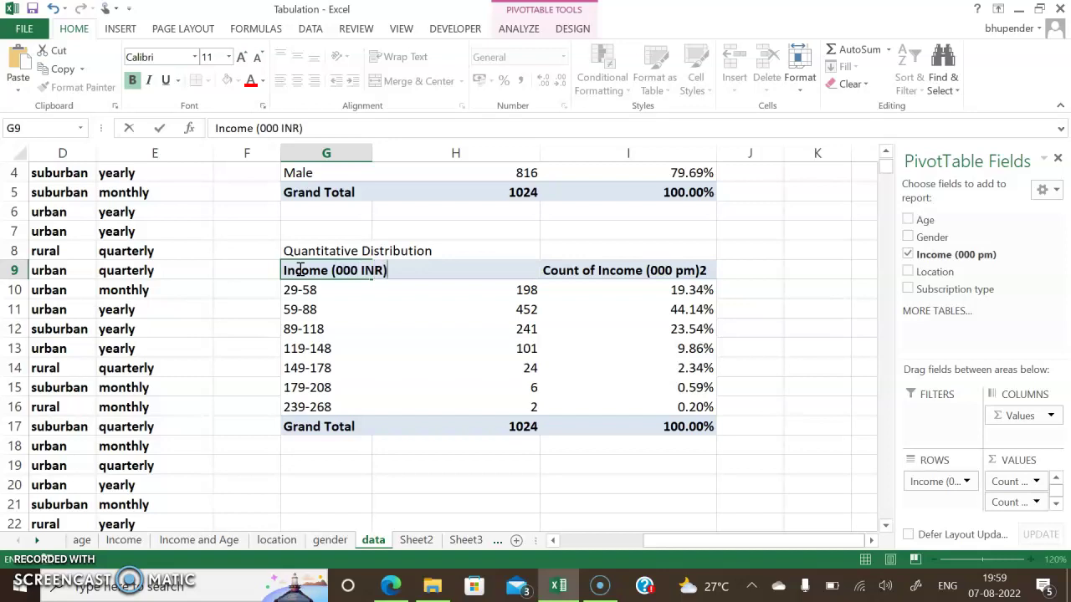
pyautogui.press('Tab')
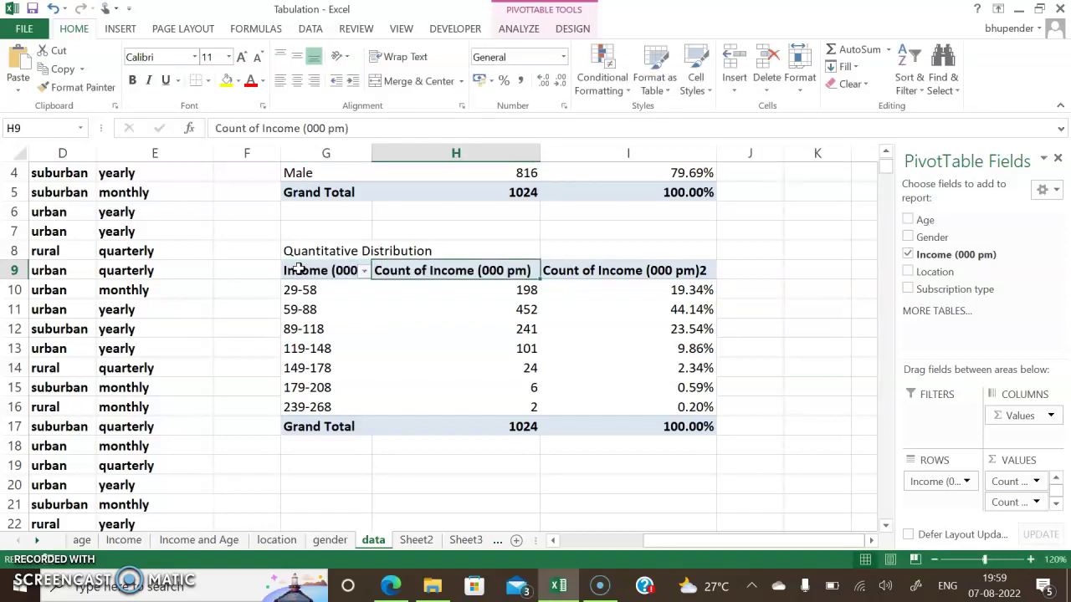
pyautogui.write('Frequency')
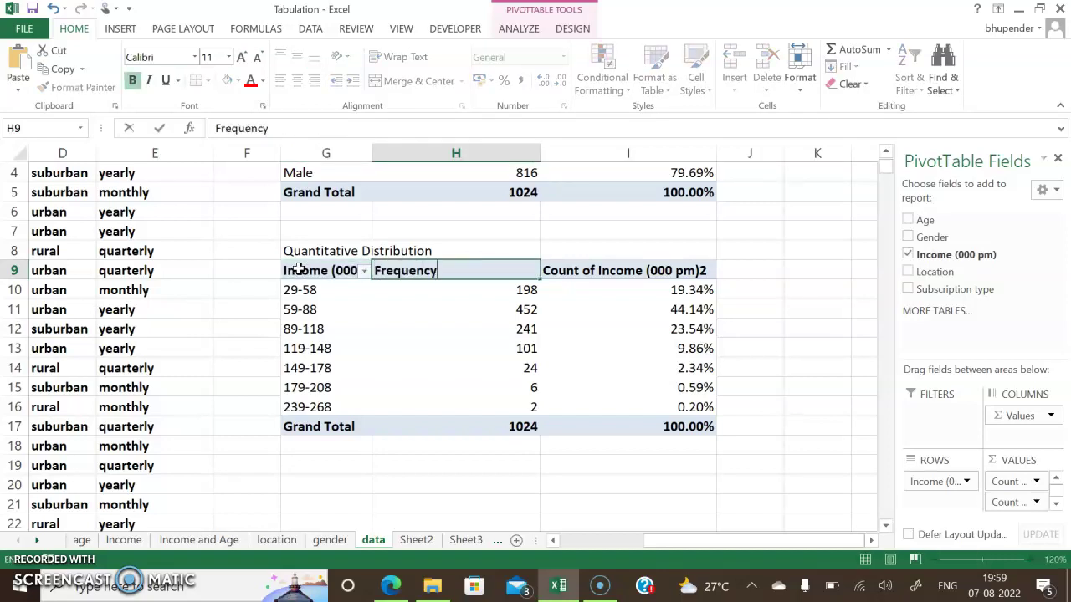
pyautogui.press('Tab')
pyautogui.write('%')
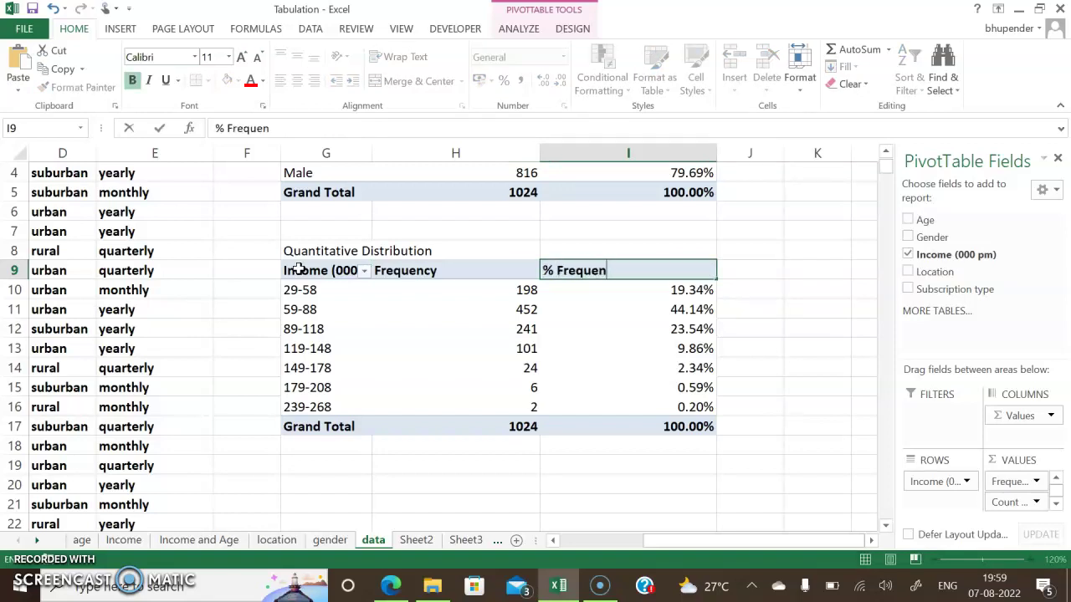
pyautogui.write(' Frequency')
pyautogui.click(468, 486)
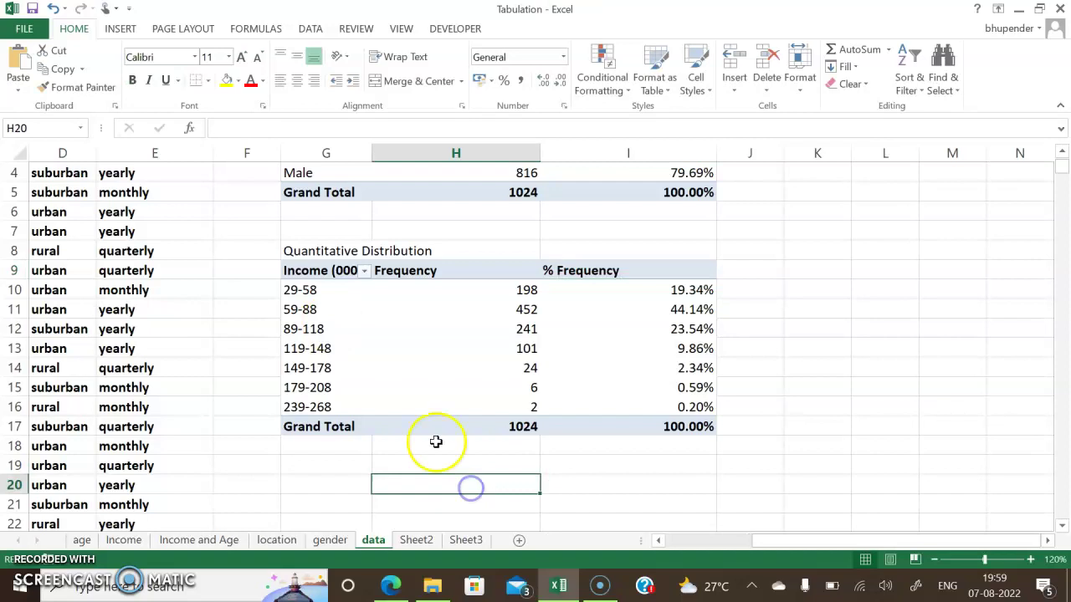
# Make the "Quantitative Distribution" title in cell G8 bold
pyautogui.moveTo(435, 289); pyautogui.dragTo(659, 418)
pyautogui.click(812, 347)
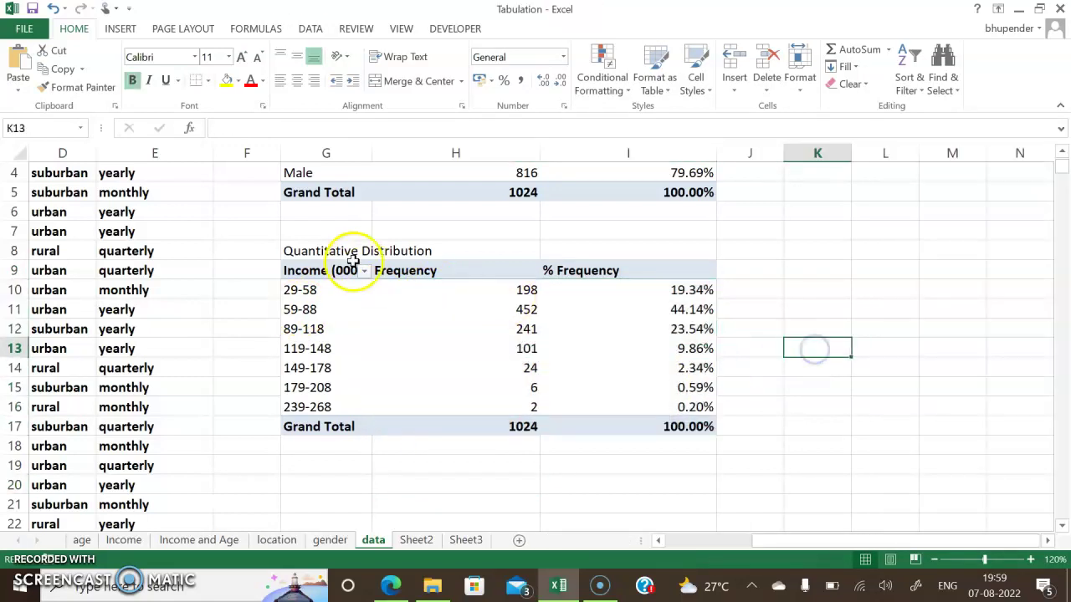
pyautogui.click(310, 249)
pyautogui.click(134, 80)
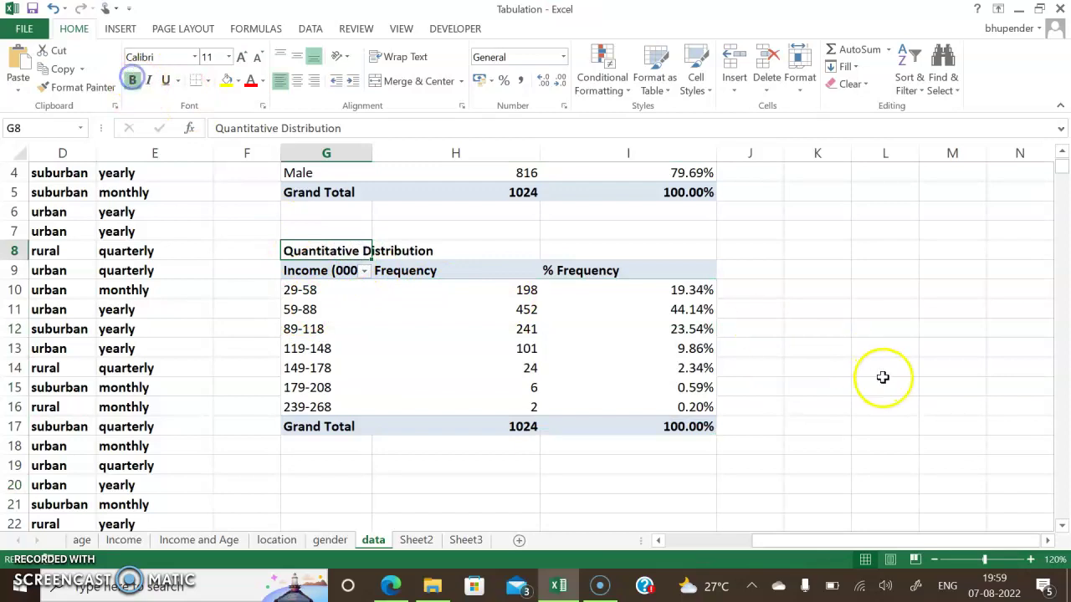
pyautogui.click(885, 386)
pyautogui.moveTo(481, 270); pyautogui.dragTo(682, 427)
pyautogui.moveTo(682, 427)
pyautogui.mouseDown()
pyautogui.moveTo(646, 392)
pyautogui.moveTo(682, 427)
pyautogui.mouseUp()
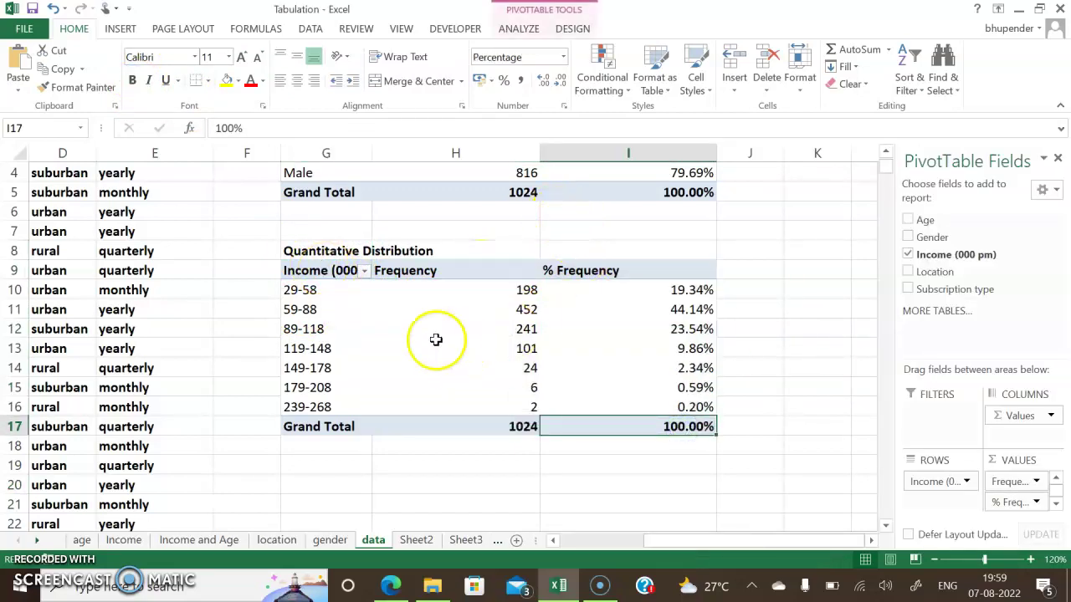
# Apply the Accounting number format with the ₹ English (India) currency symbol to the income intervals in G10:G16
pyautogui.moveTo(324, 289); pyautogui.dragTo(341, 407)
pyautogui.click(485, 83)
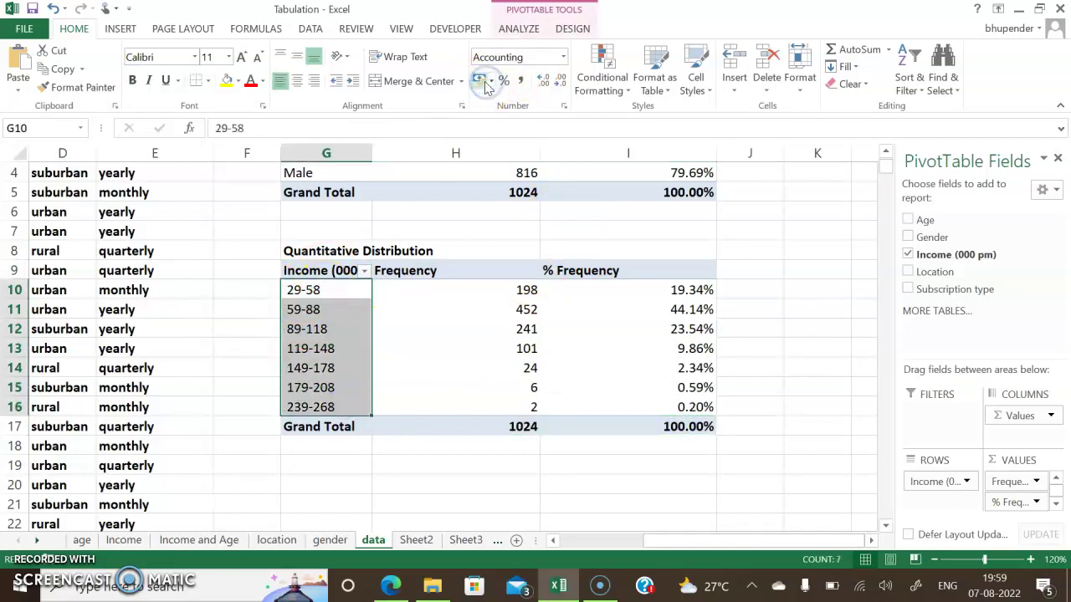
pyautogui.click(503, 82)
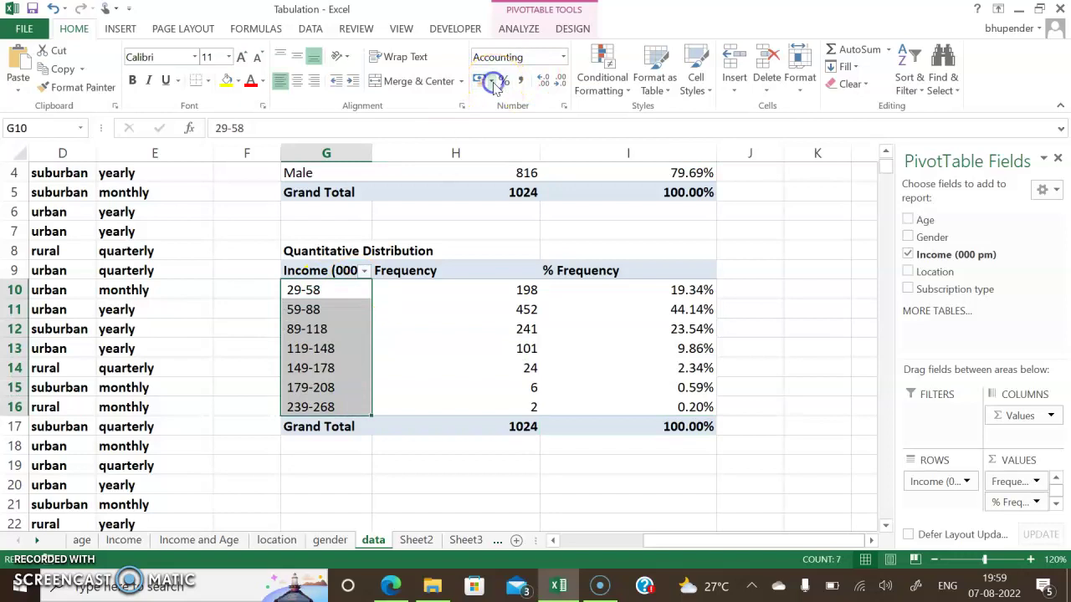
pyautogui.click(492, 81)
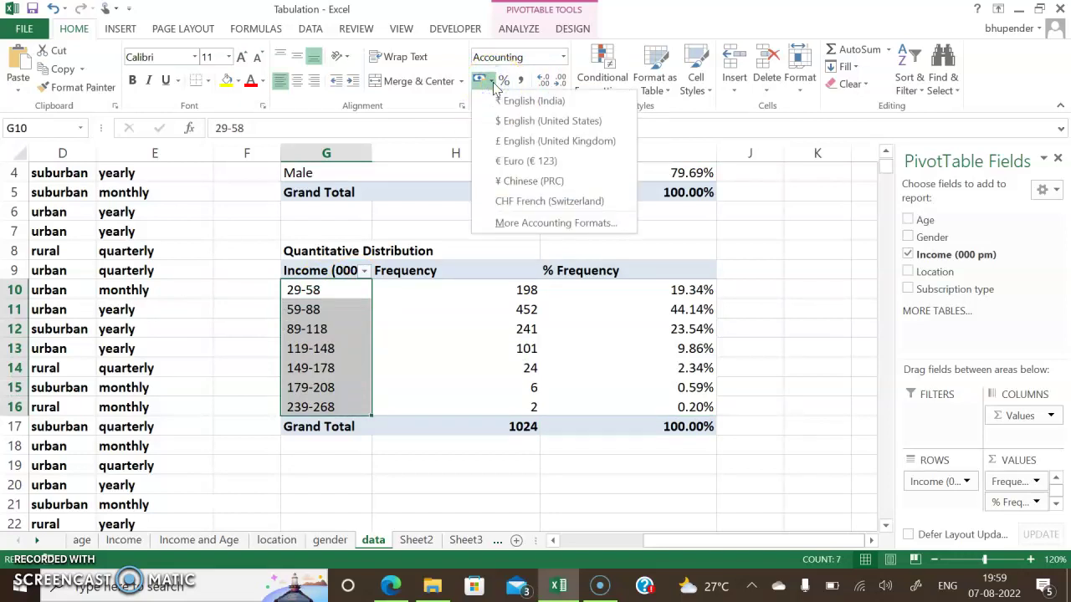
pyautogui.click(505, 164)
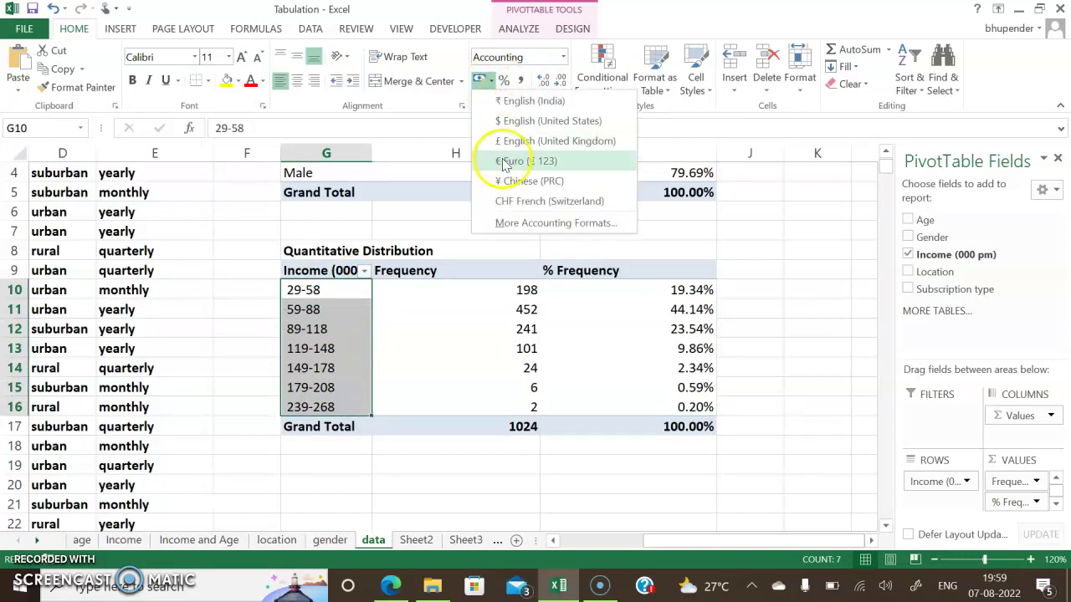
pyautogui.click(523, 102)
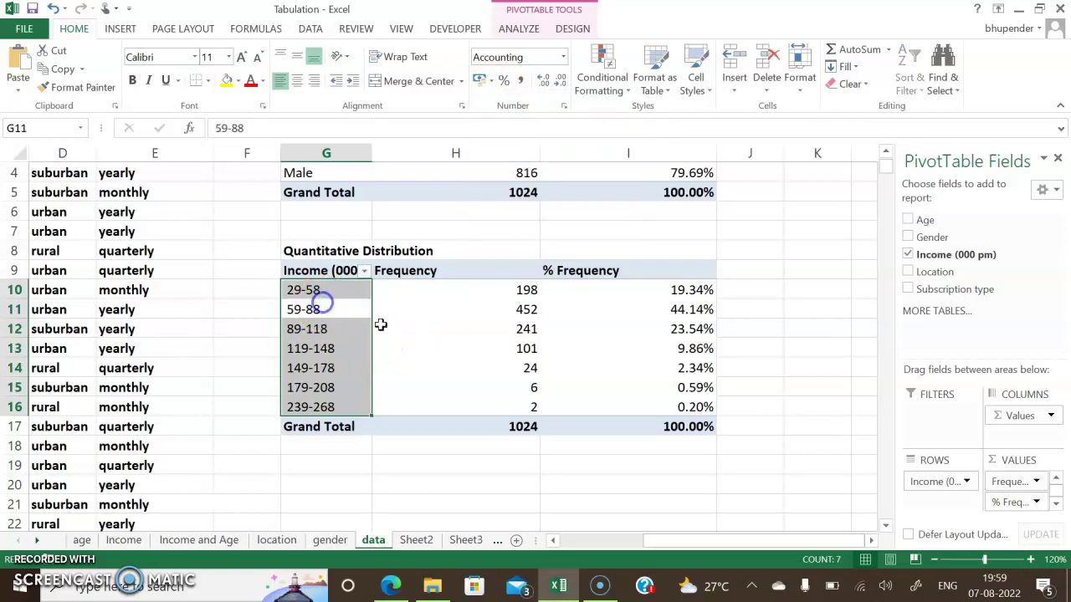
# Center the frequency and percentage values of the income PivotTable in H10:I17, including the grand totals
pyautogui.click(442, 330)
pyautogui.moveTo(463, 289); pyautogui.dragTo(660, 429)
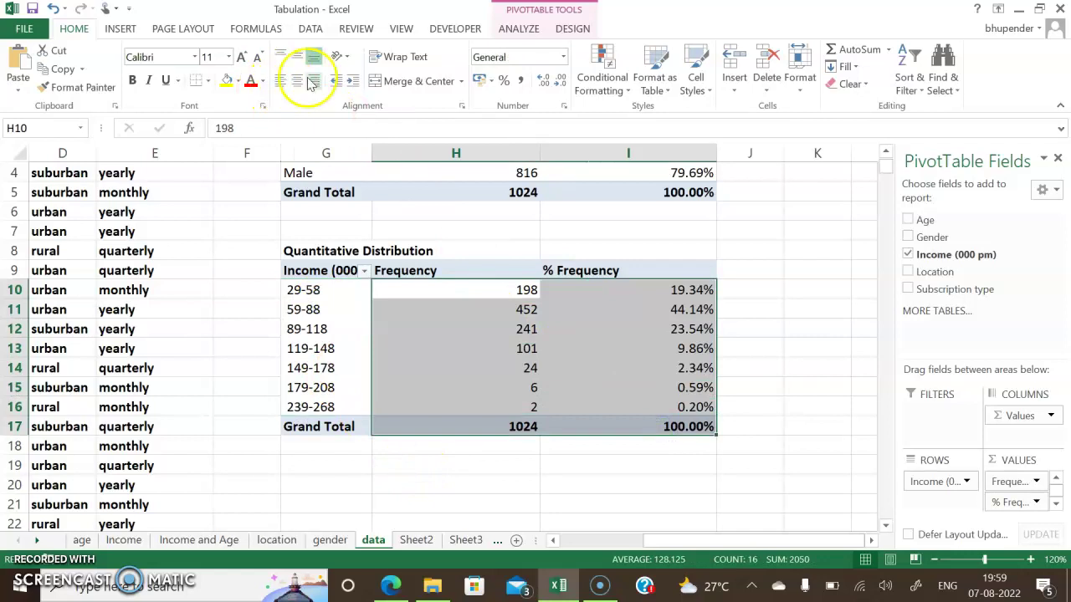
pyautogui.click(297, 80)
pyautogui.click(736, 352)
pyautogui.scroll(1, 736, 360)
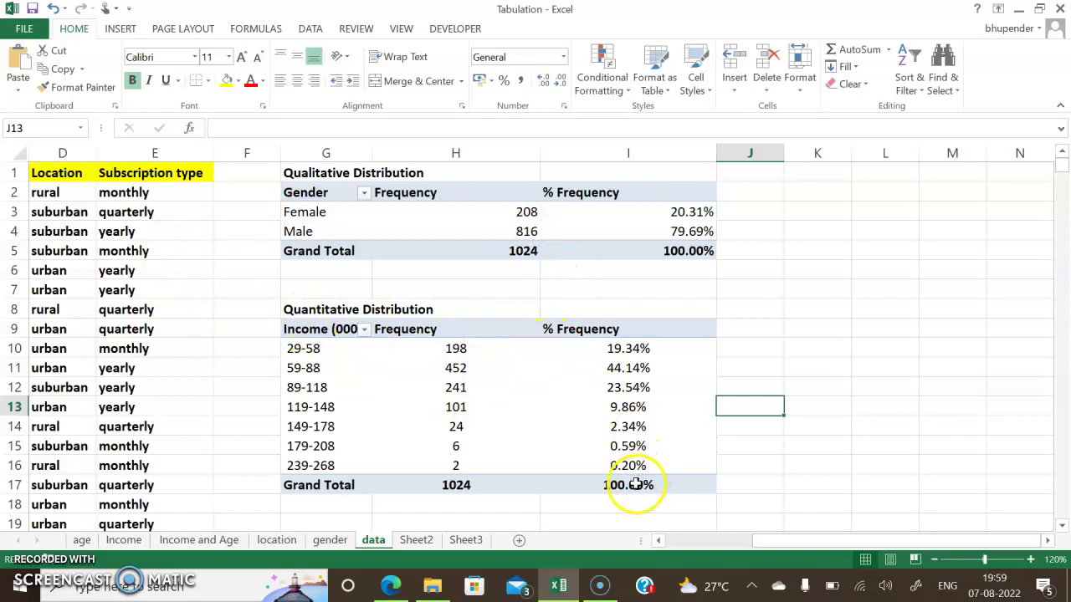
# Filter the income PivotTable's row labels to exclude the 179-208 interval
pyautogui.click(364, 329)
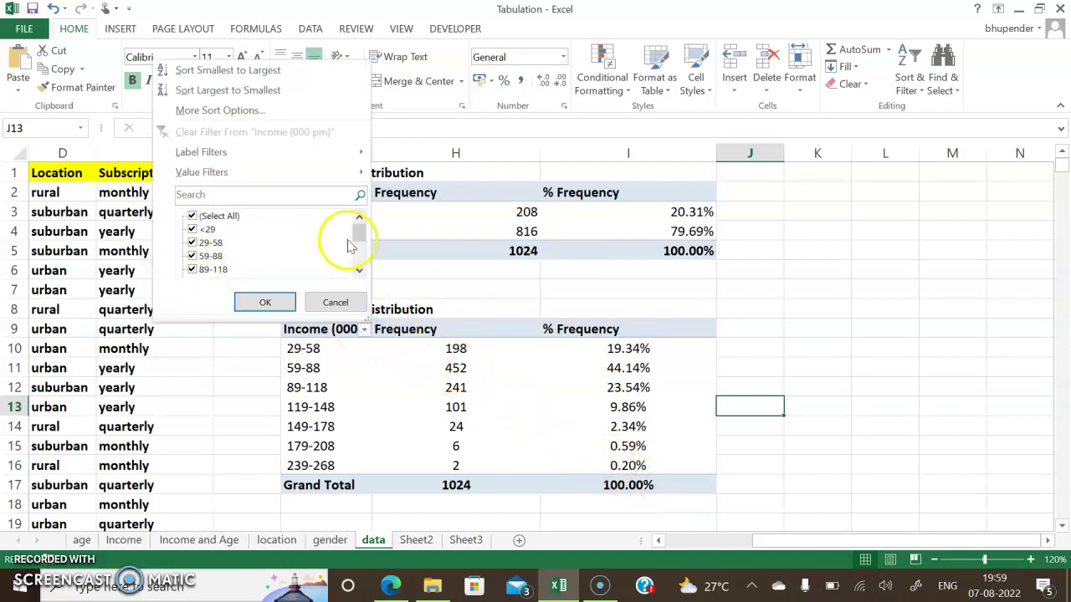
pyautogui.moveTo(358, 239); pyautogui.dragTo(358, 249)
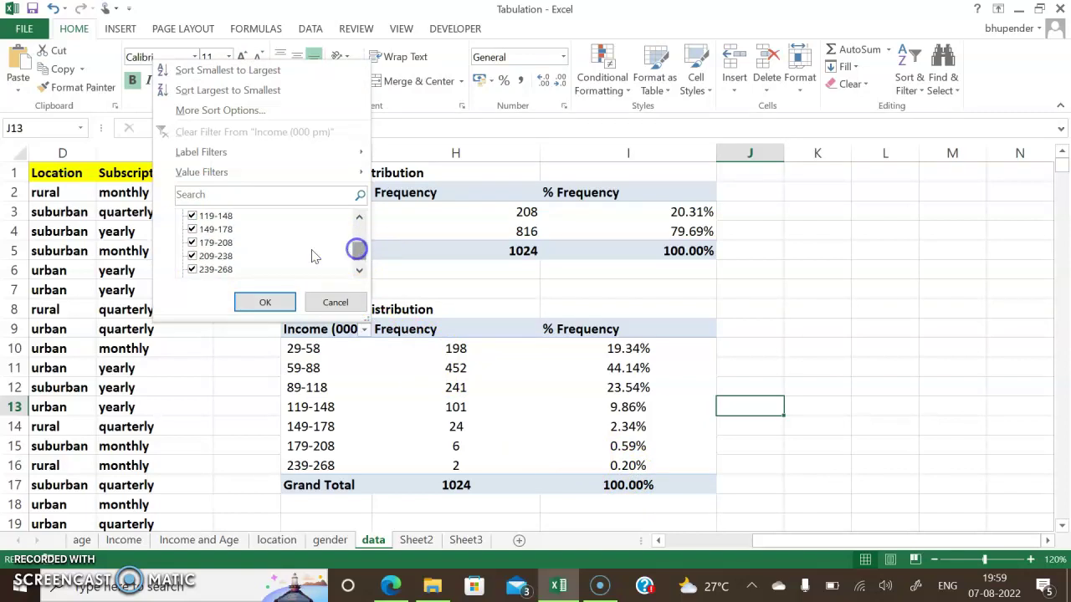
pyautogui.click(191, 243)
pyautogui.click(265, 302)
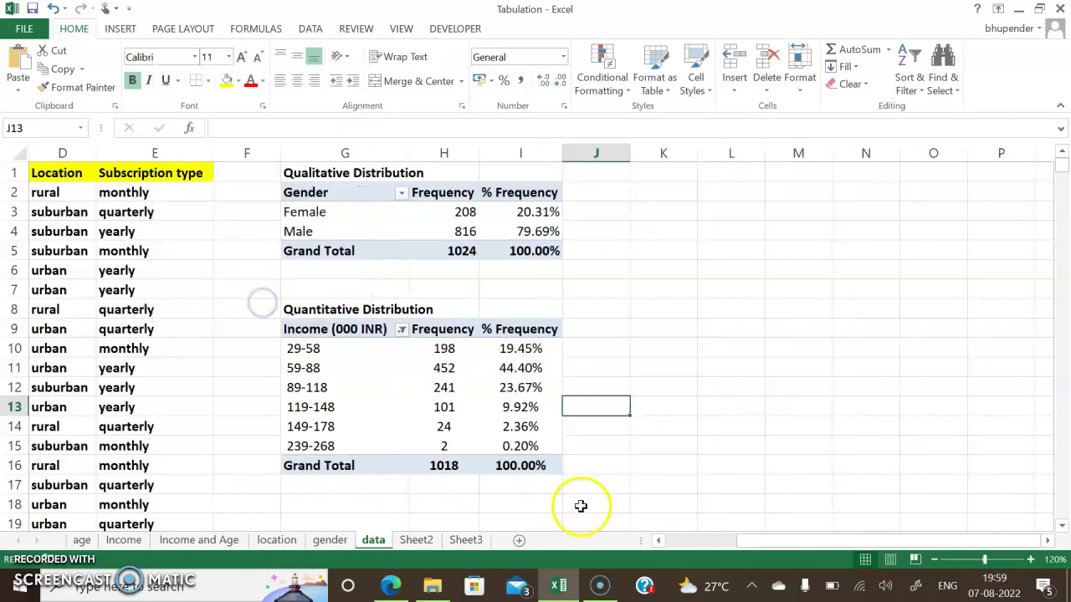
# Include the 179-208 interval again in the income PivotTable's row label filter
pyautogui.click(402, 329)
pyautogui.scroll(-2, 276, 247)
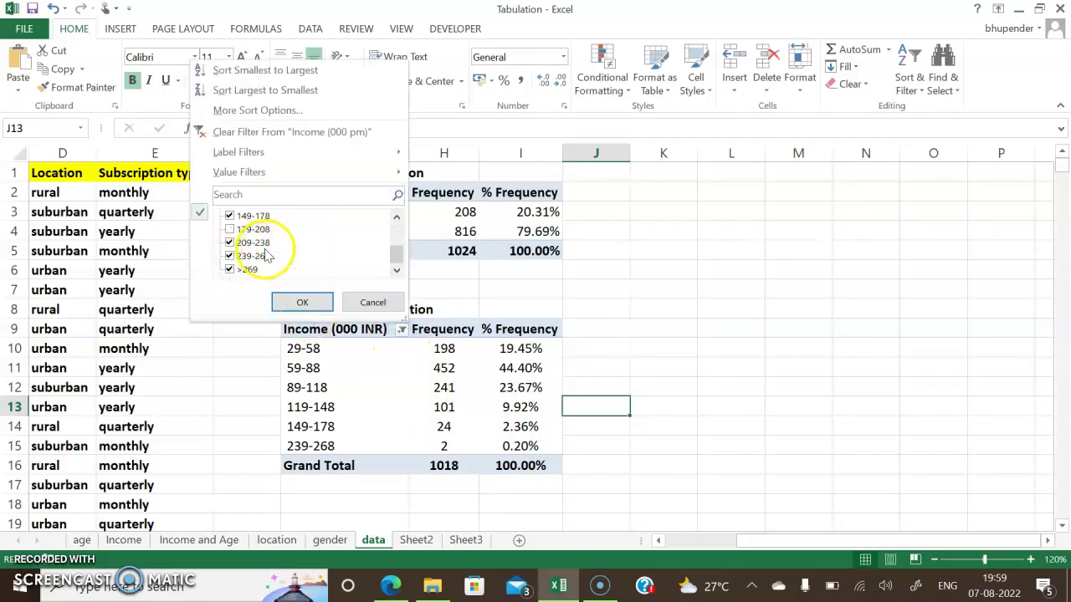
pyautogui.click(237, 229)
pyautogui.click(321, 308)
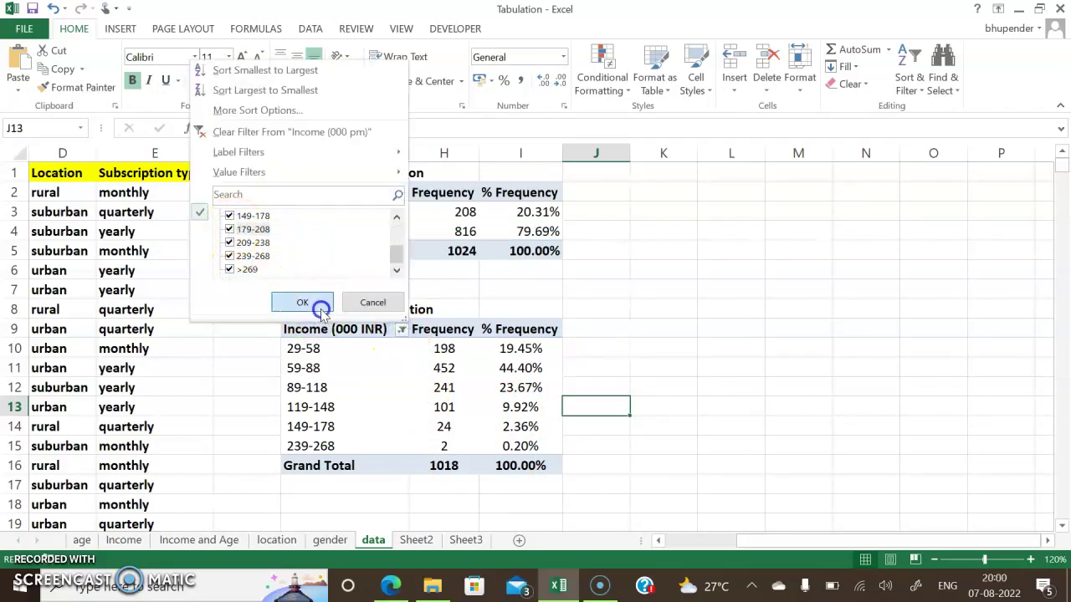